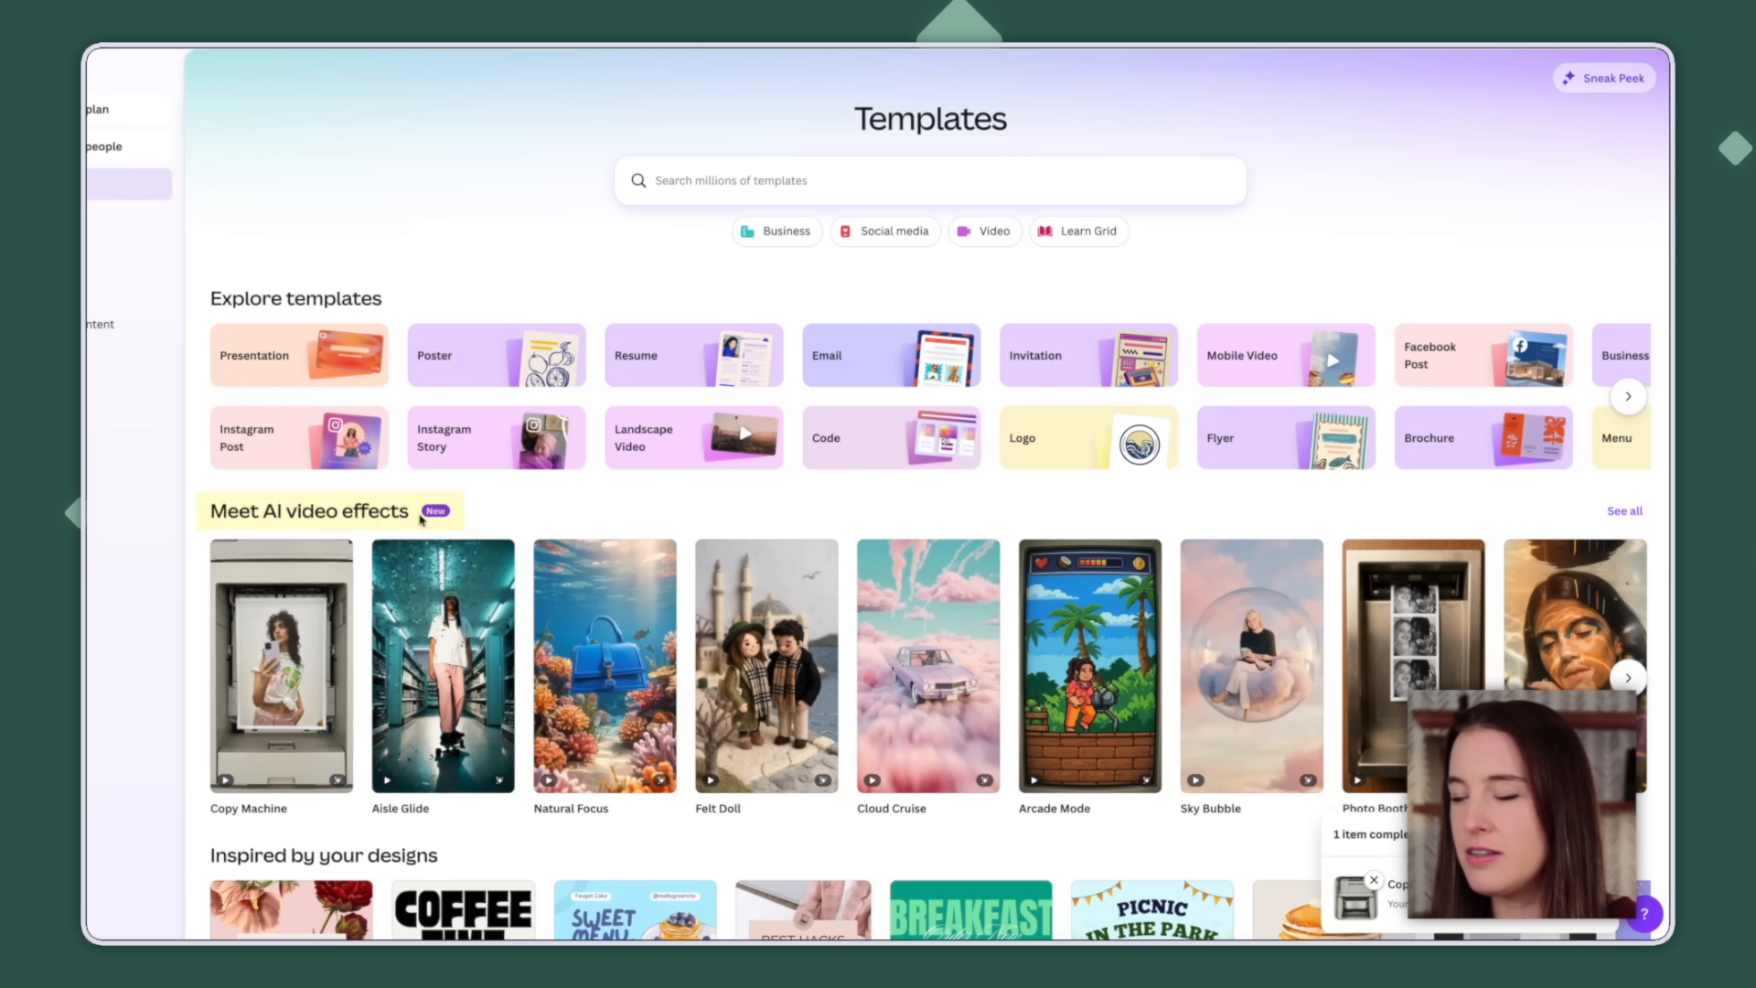
# Browse all AI video effects and open the Copy Machine effect's details page.
pyautogui.click(423, 517)
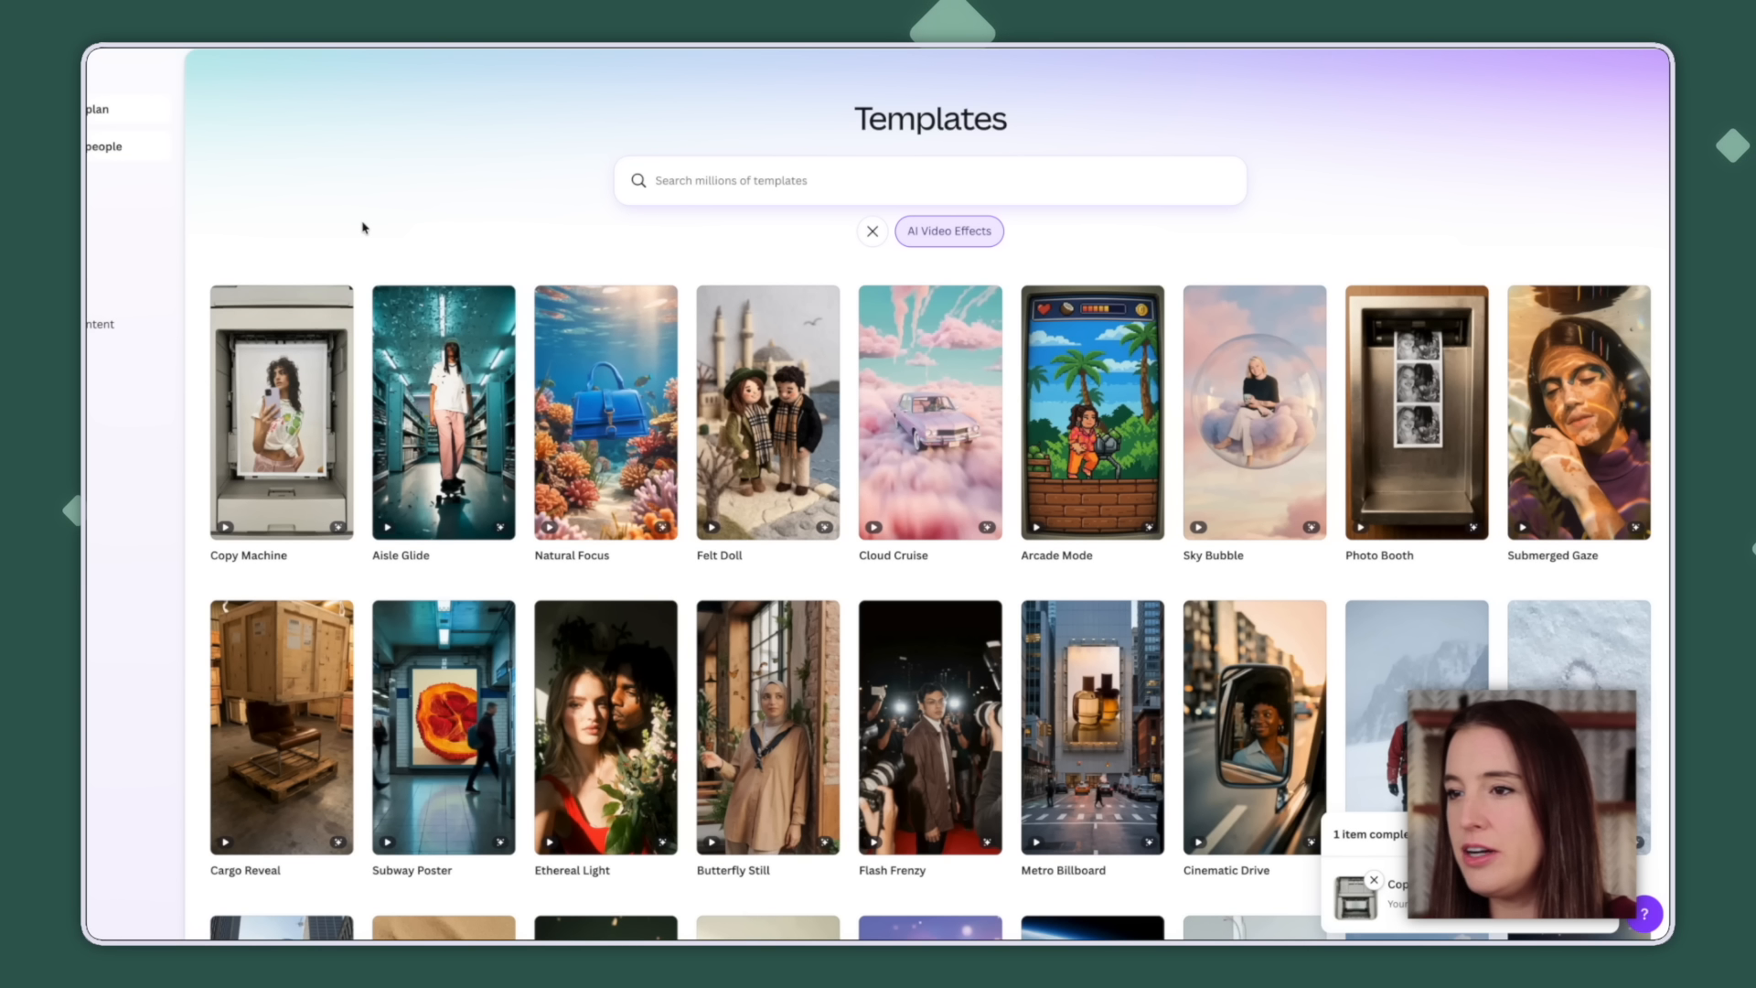
pyautogui.moveTo(307, 399)
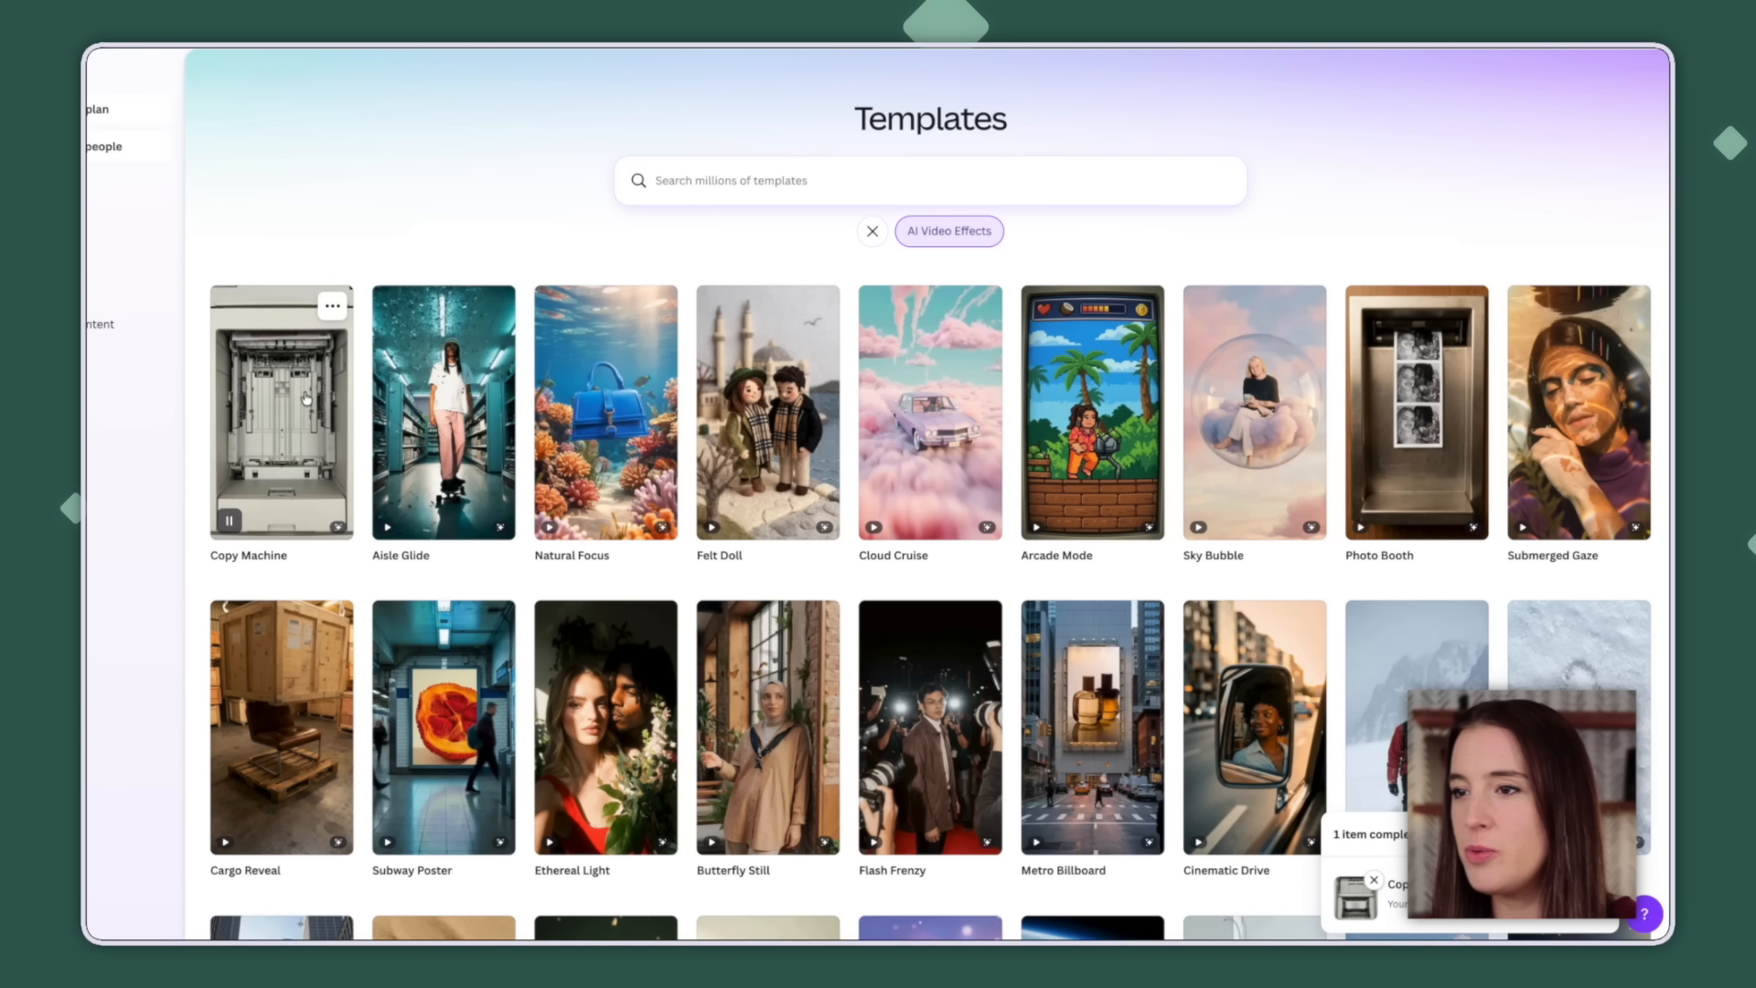
pyautogui.moveTo(465, 405)
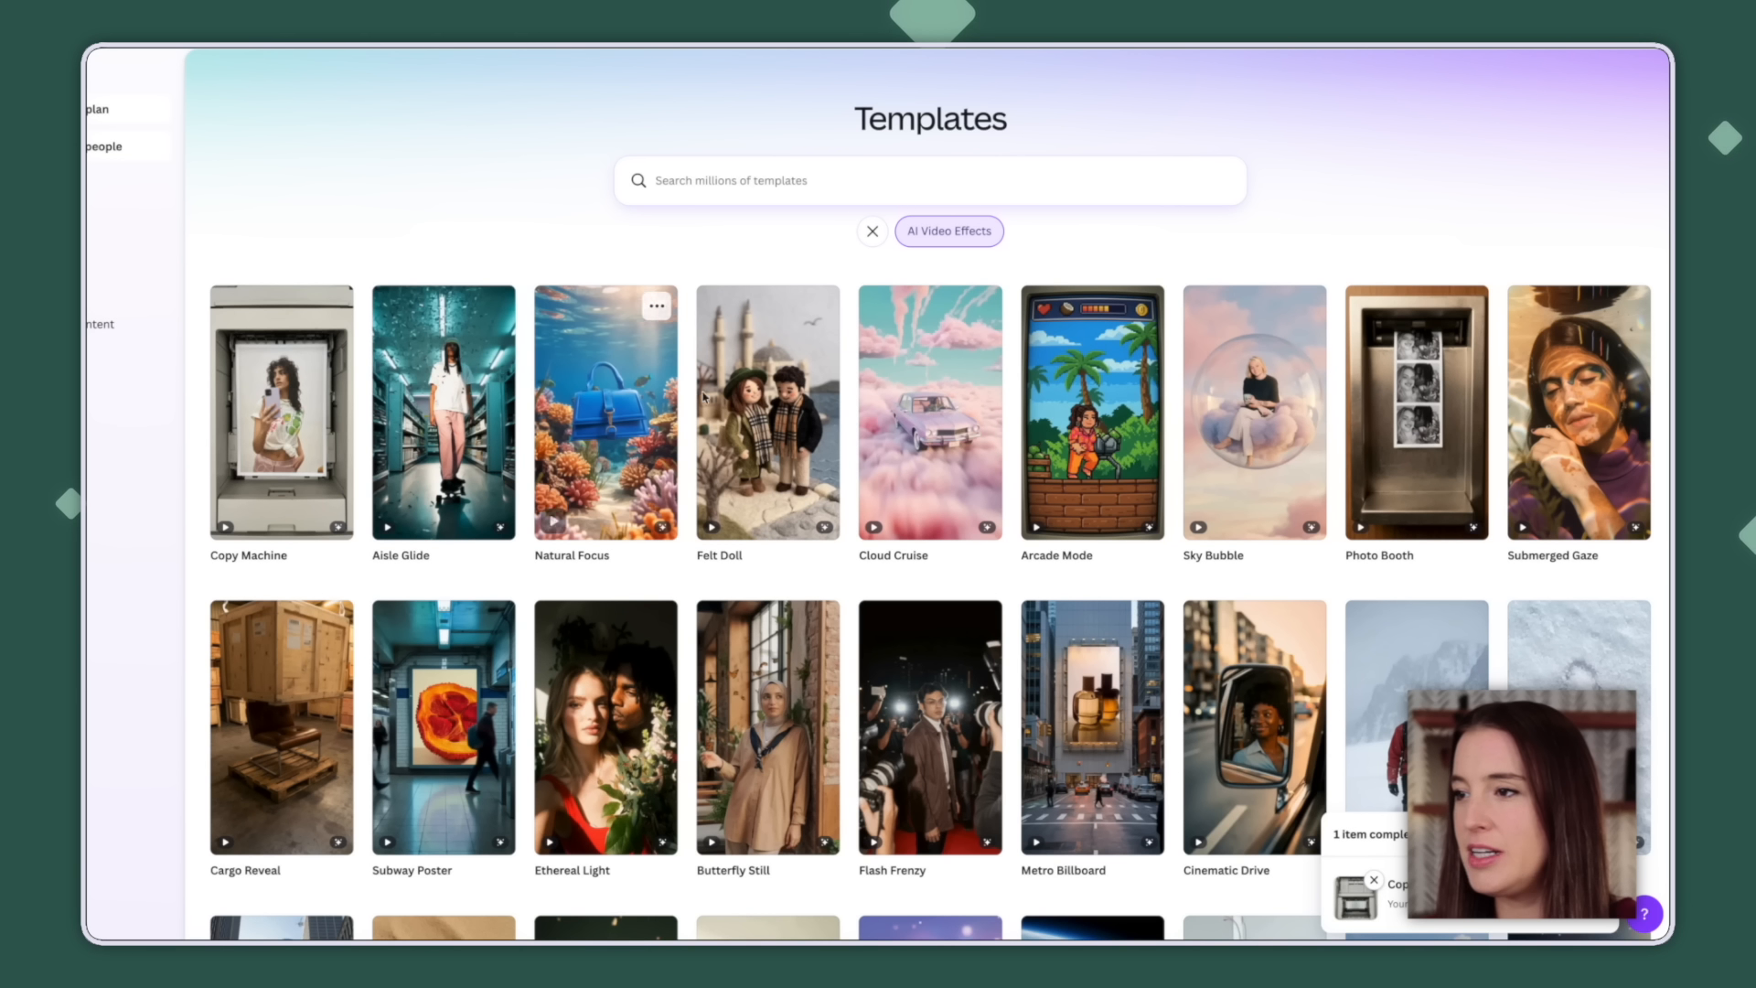
pyautogui.moveTo(762, 414)
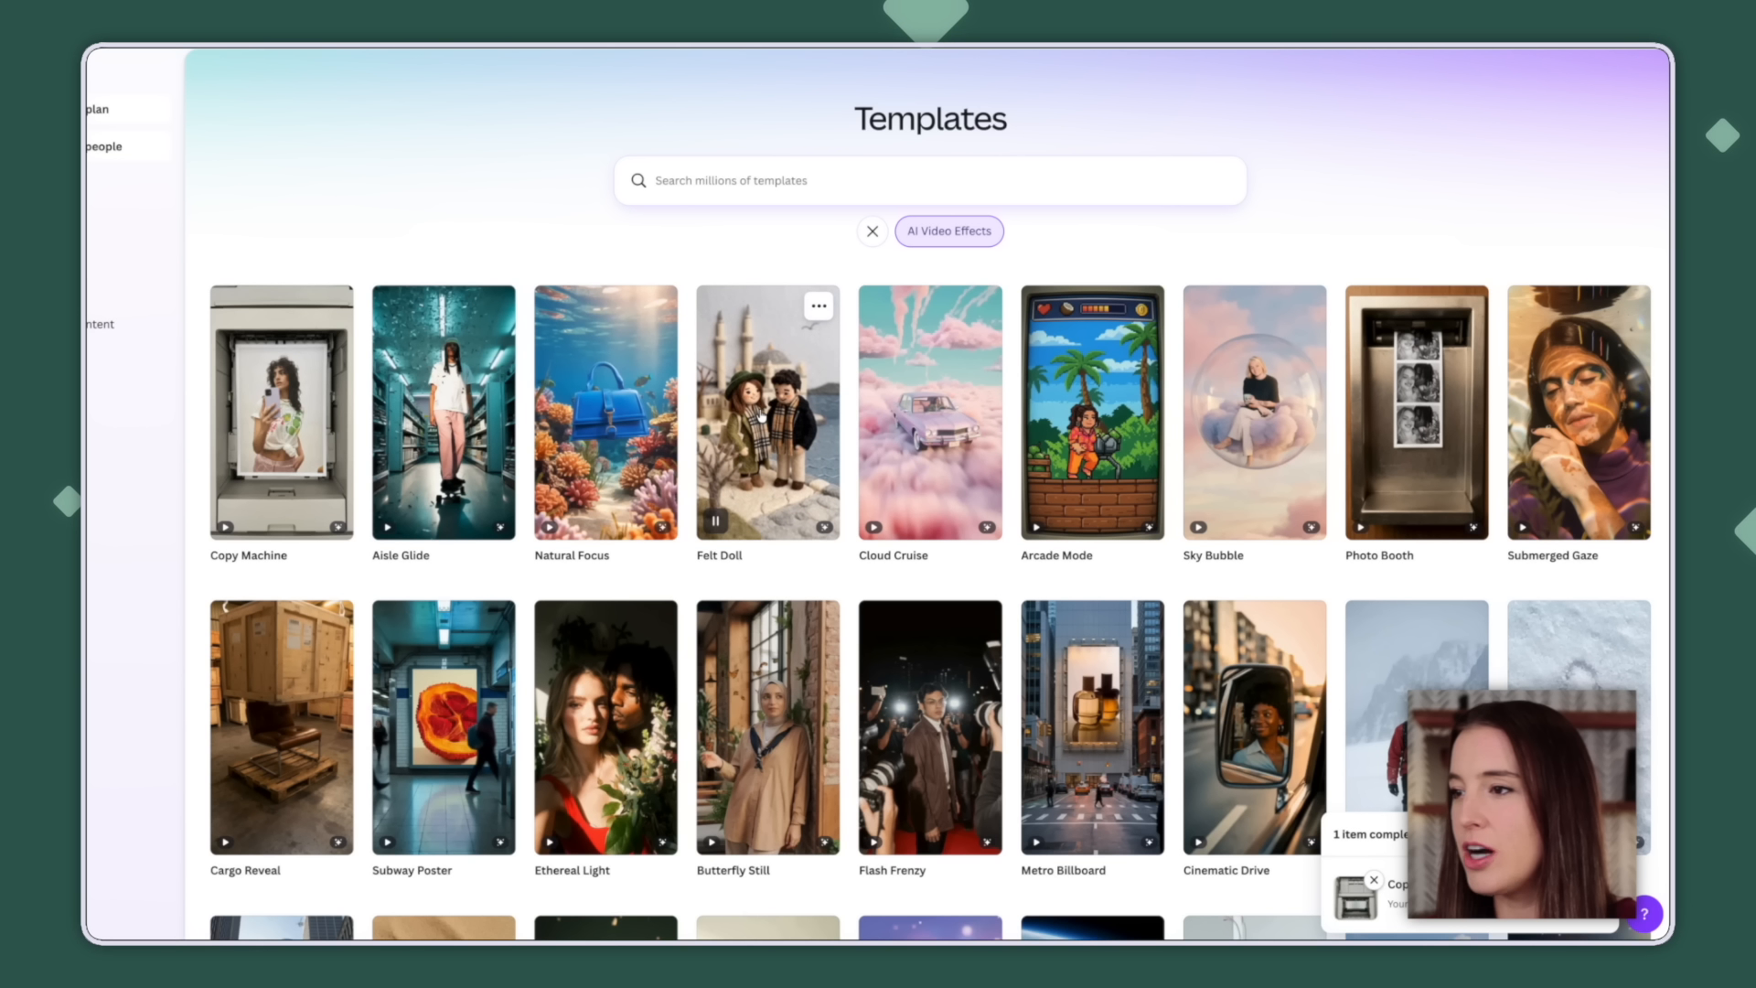
pyautogui.moveTo(1114, 416)
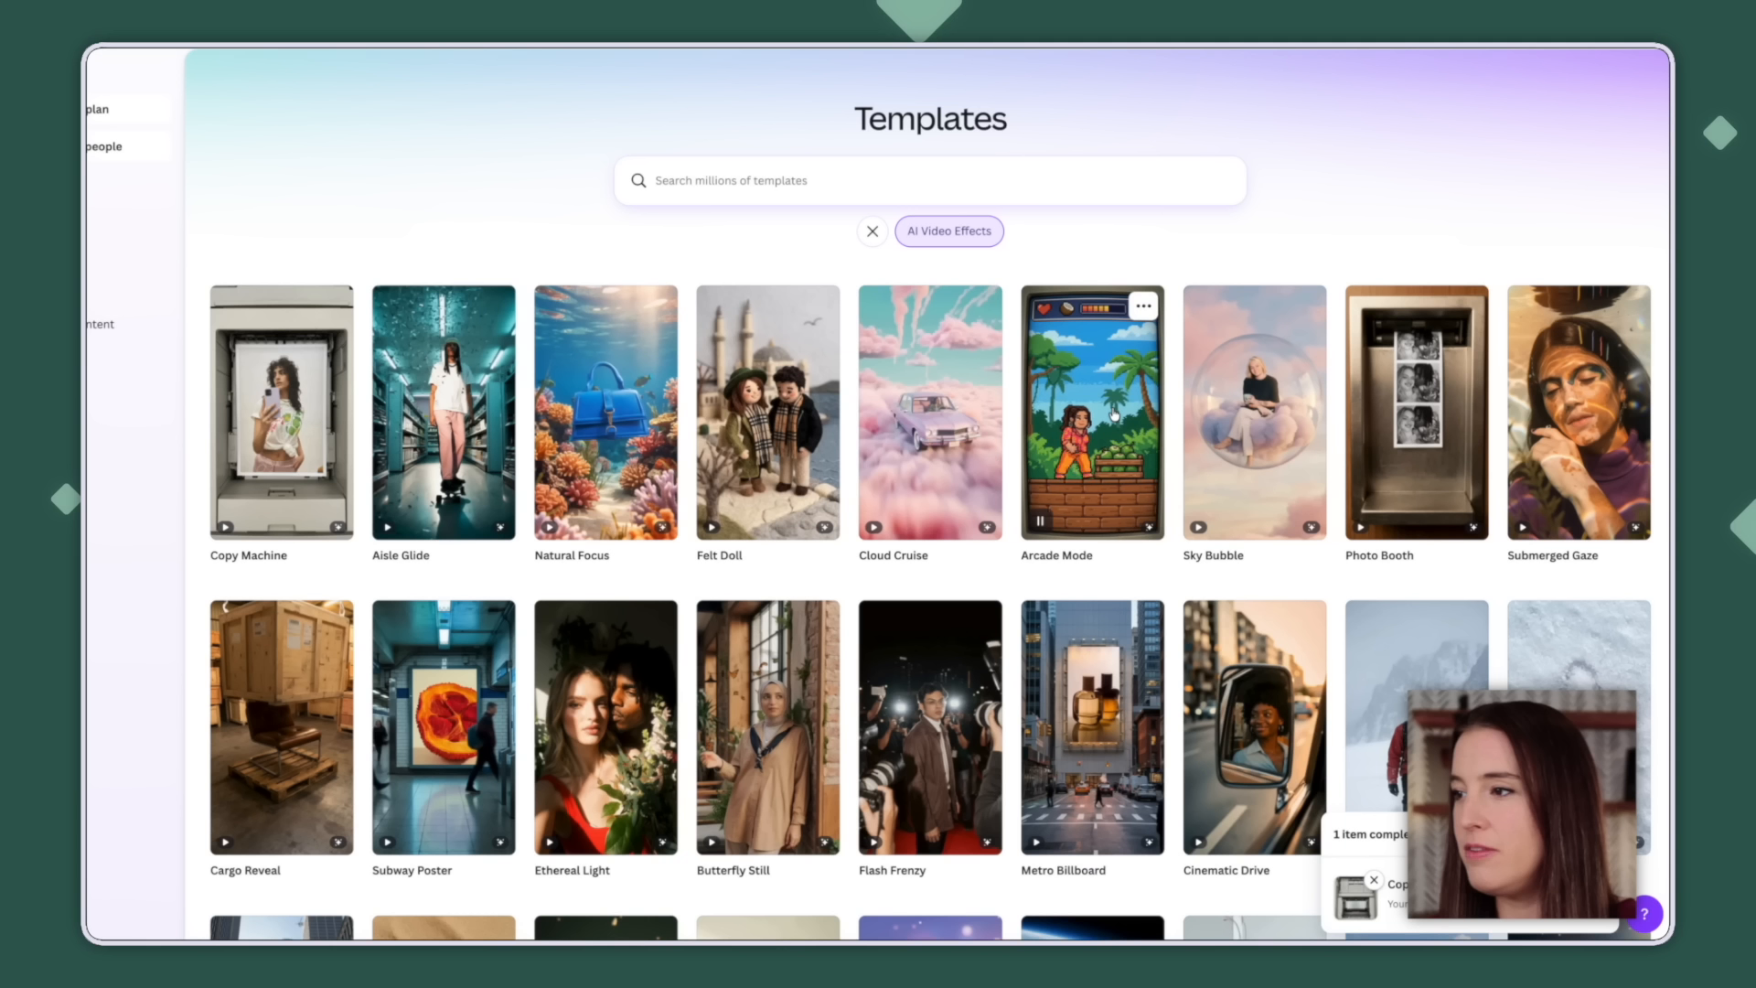
pyautogui.moveTo(314, 444)
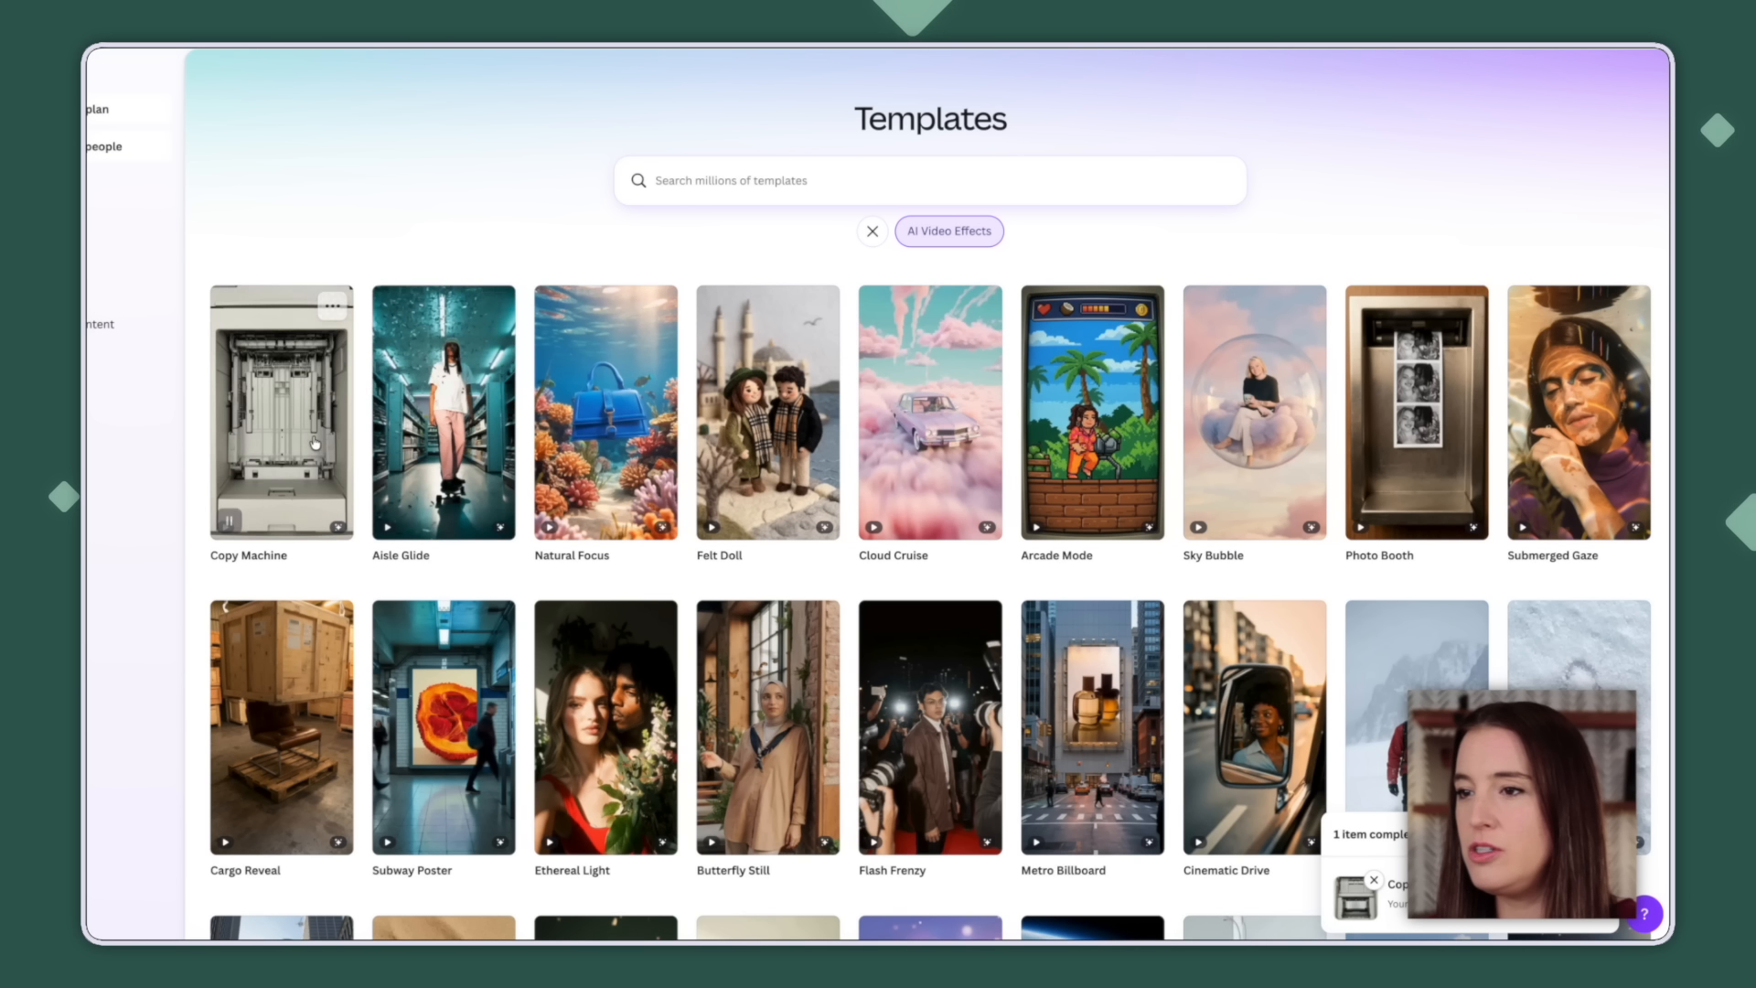
pyautogui.click(302, 422)
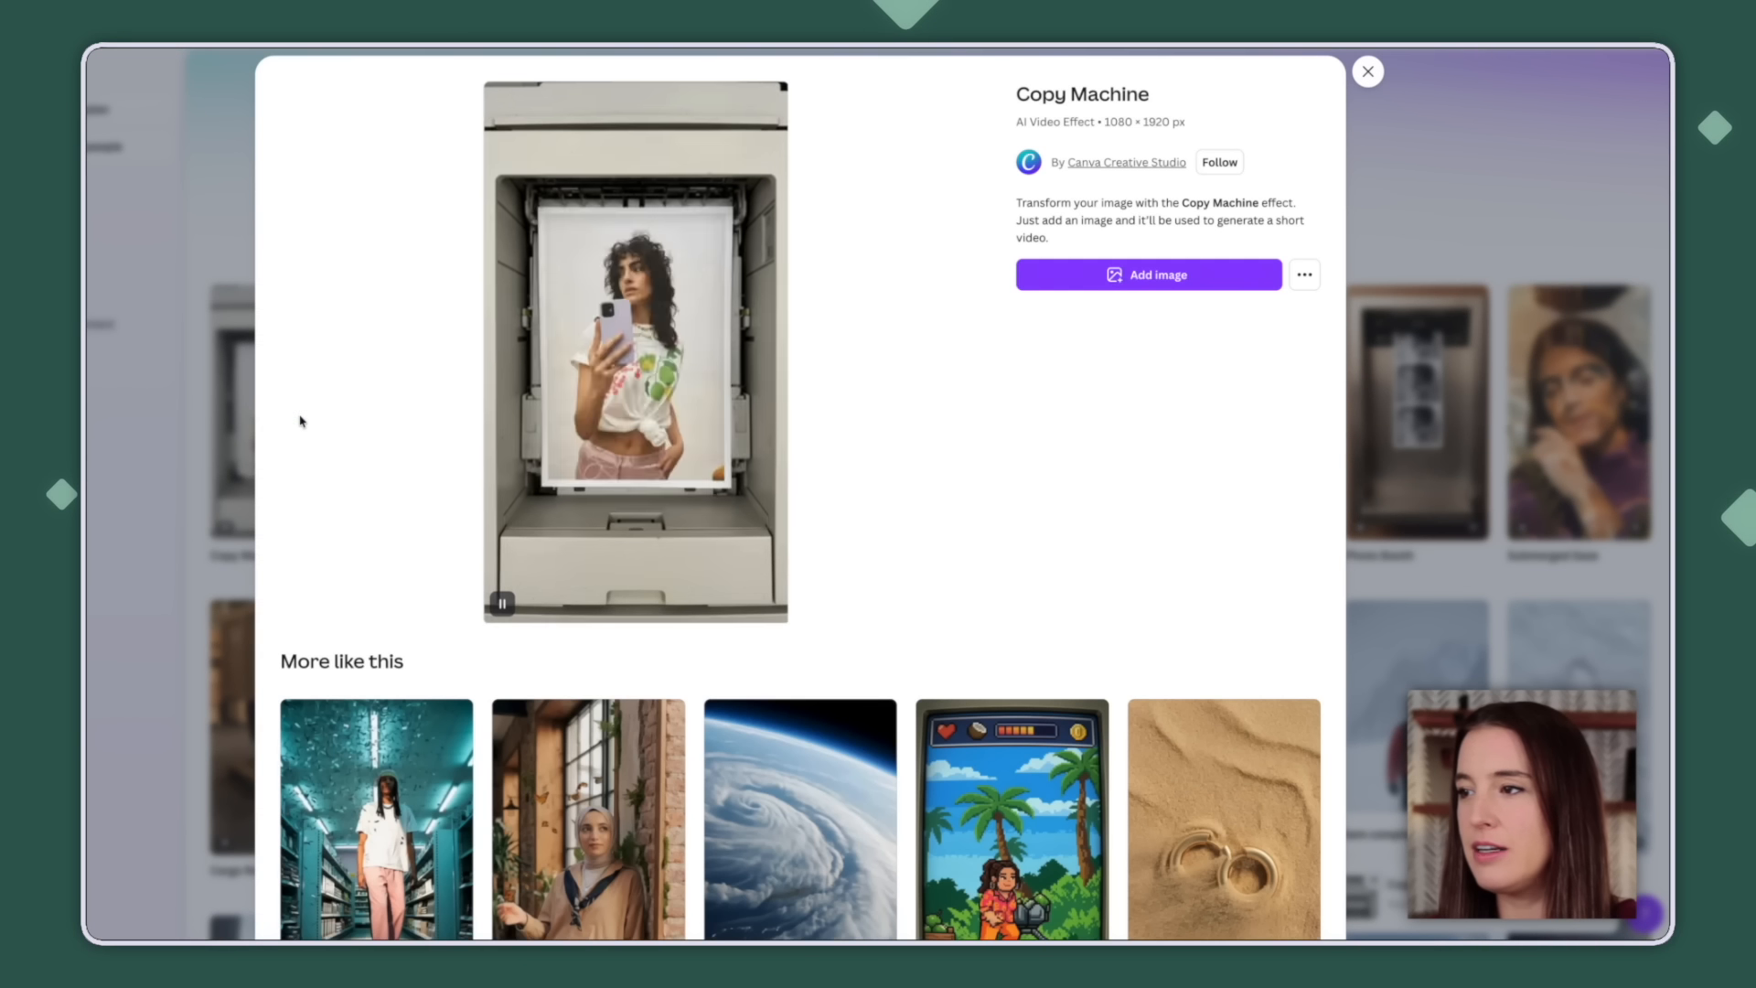
# Pick one photo for the Copy Machine effect and generate the AI video.
pyautogui.click(1149, 274)
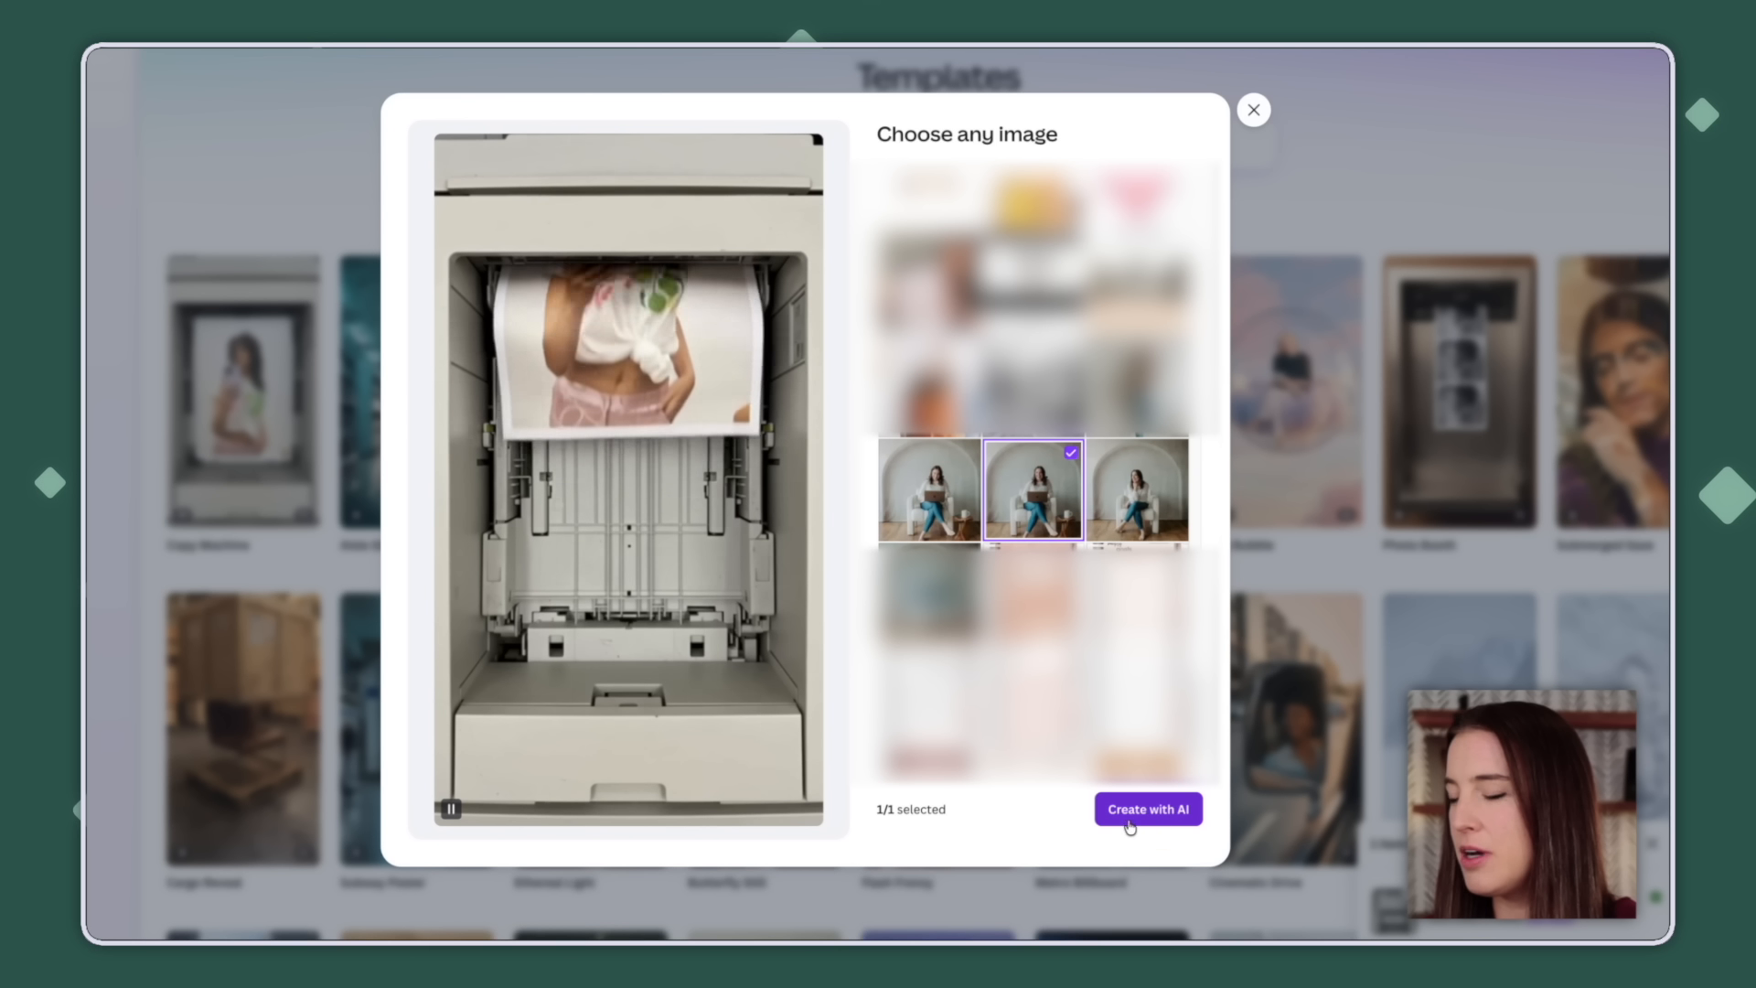
pyautogui.click(1169, 824)
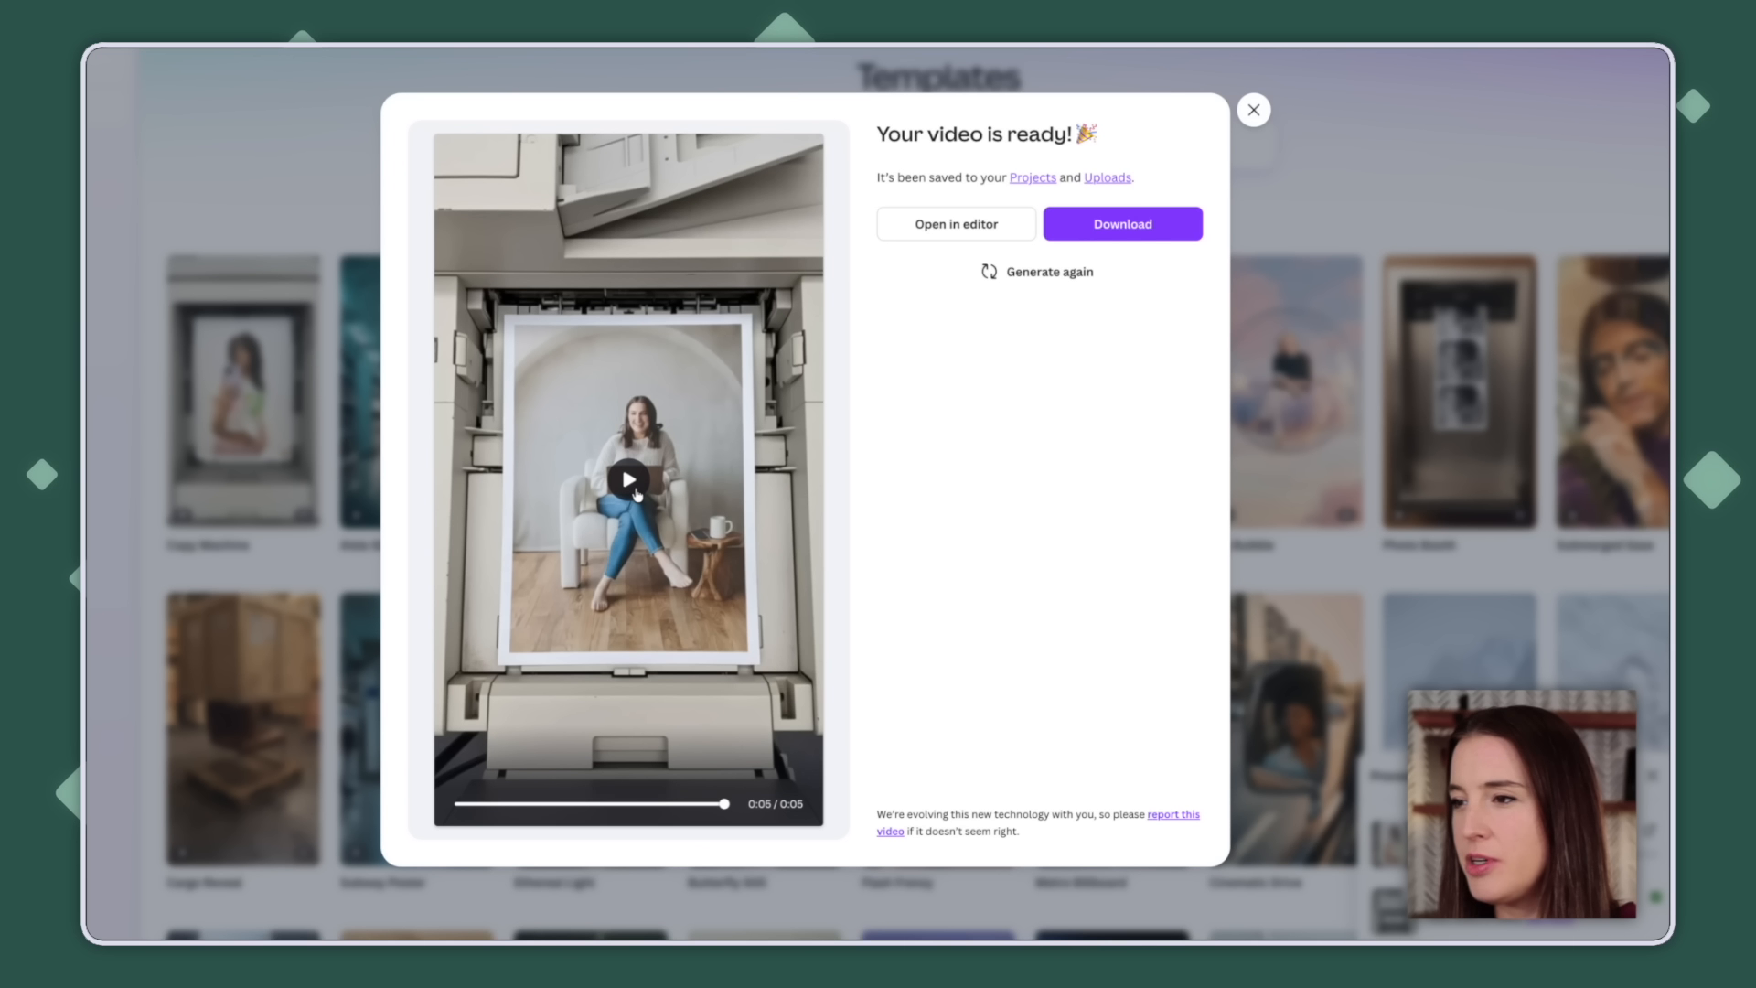
# Replay the finished Copy Machine AI video.
pyautogui.click(631, 483)
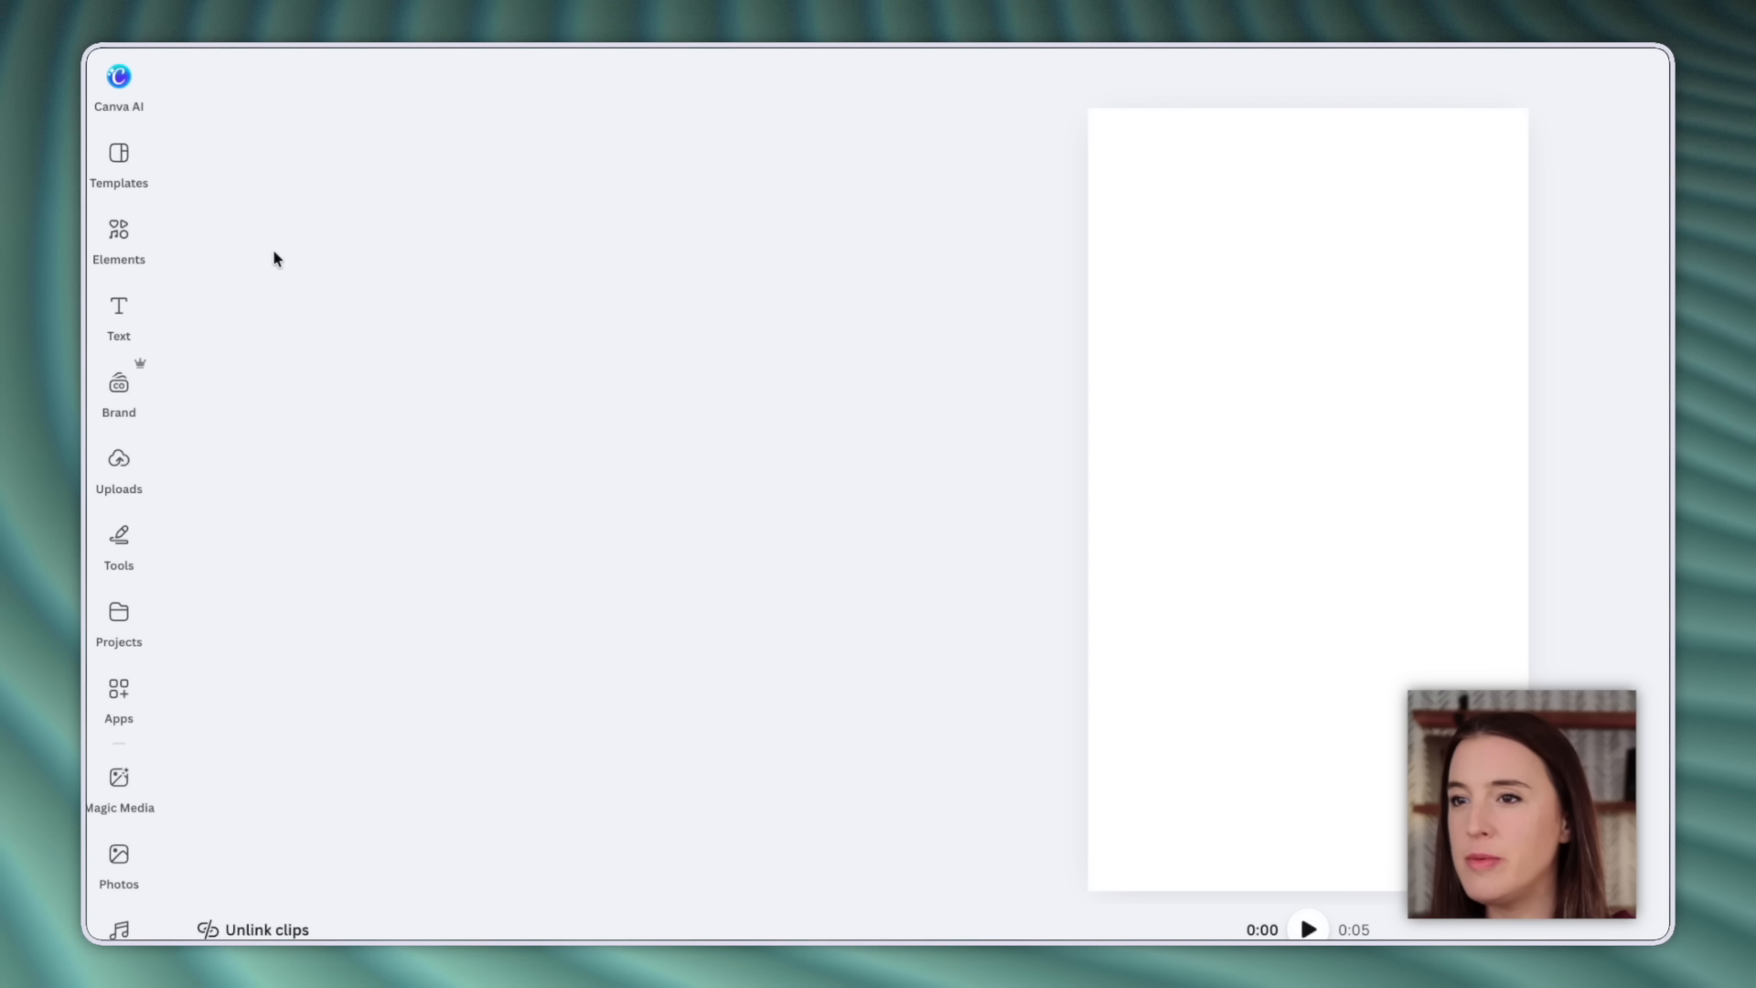
# Apply the sunset lock-screen 10:10 notification template from Video Hooks to the blank page.
pyautogui.click(119, 156)
pyautogui.scroll(-6, 289, 523)
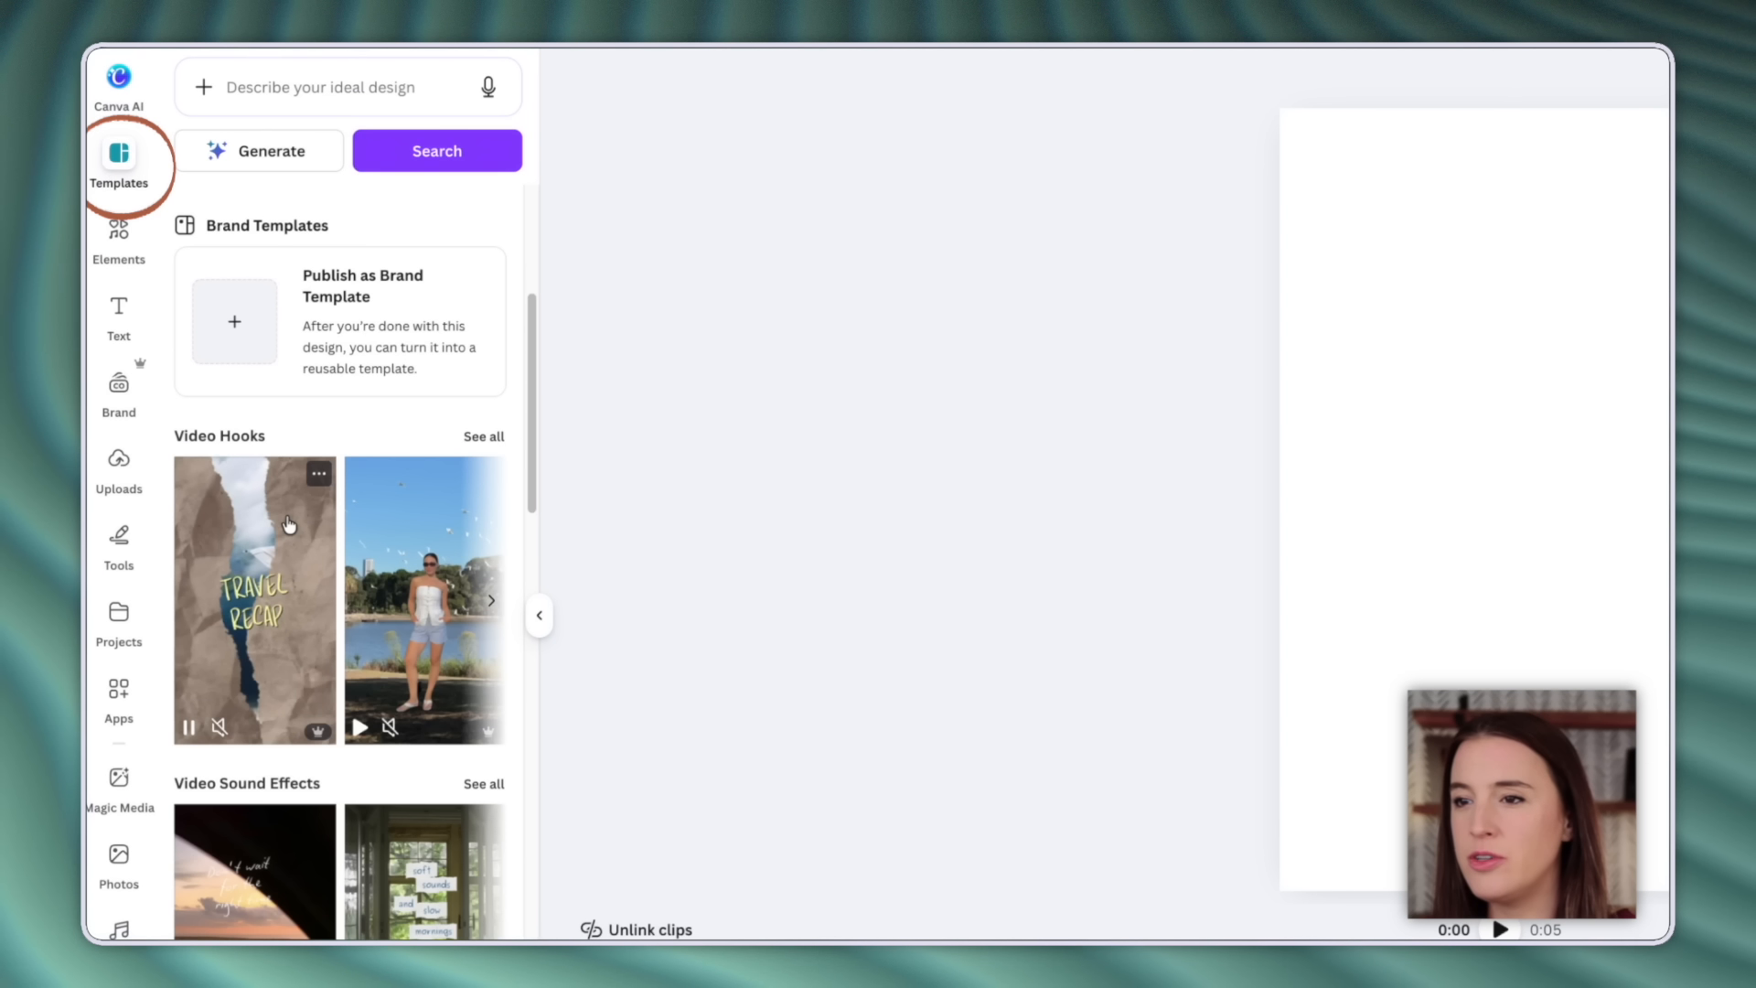
pyautogui.scroll(-1, 289, 523)
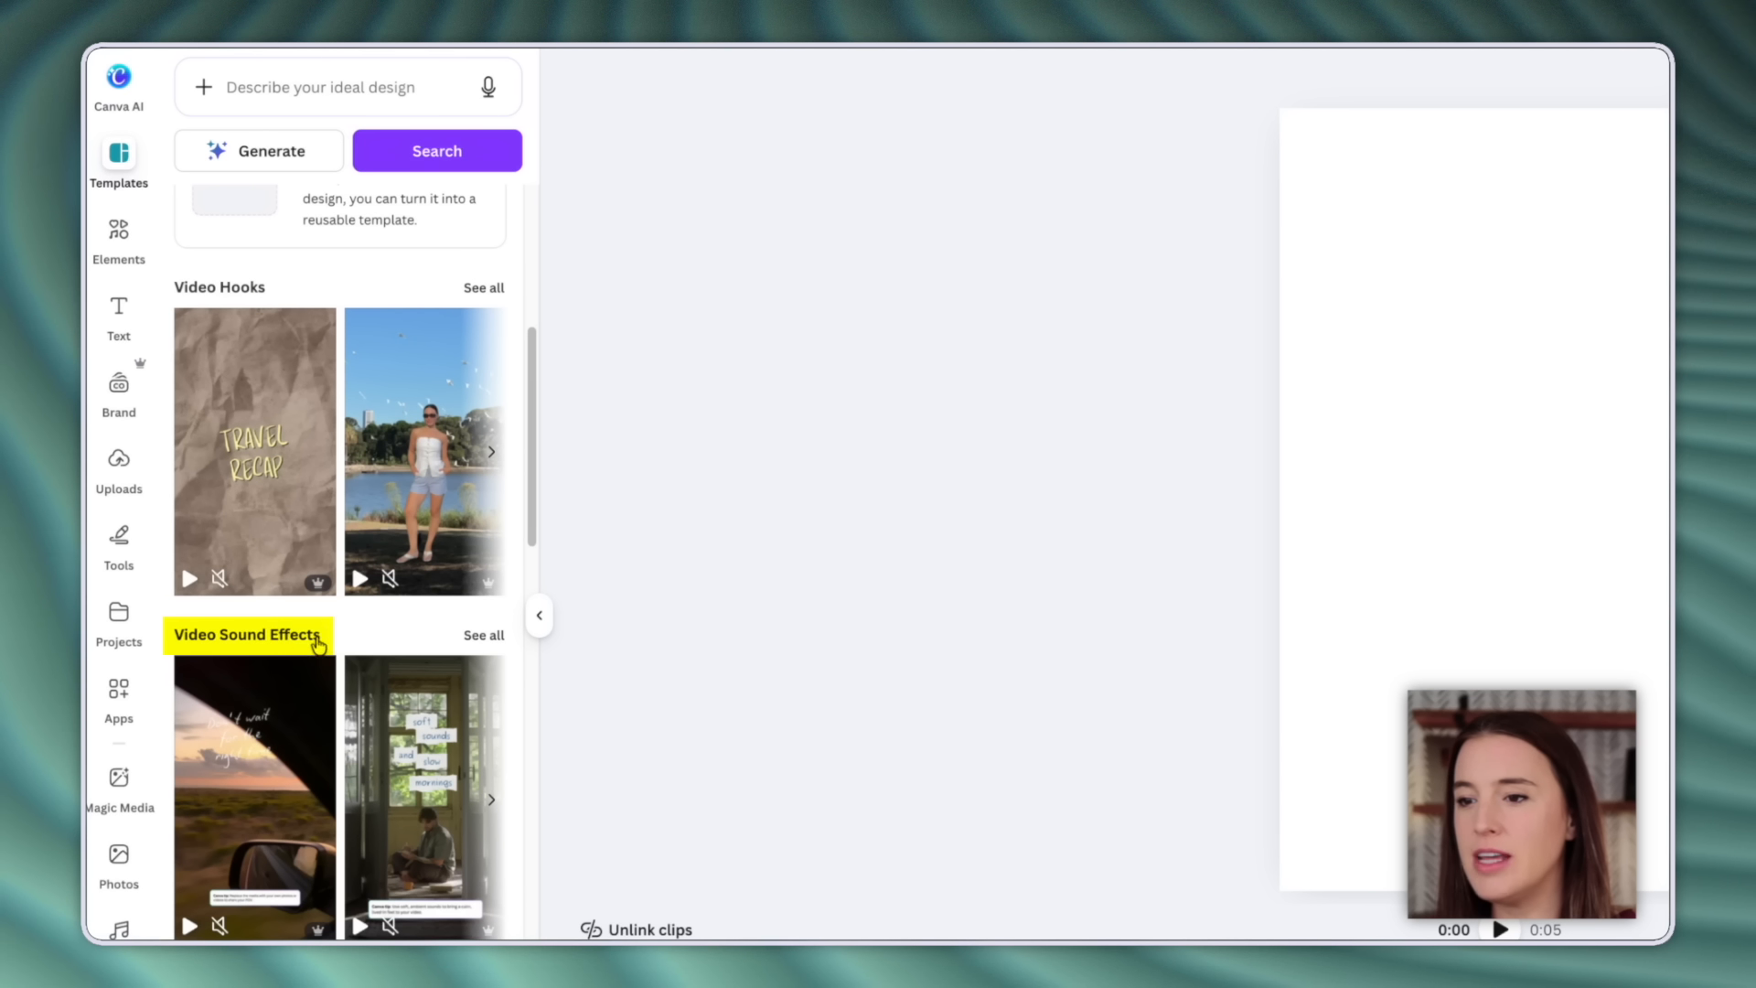
pyautogui.scroll(-3, 325, 646)
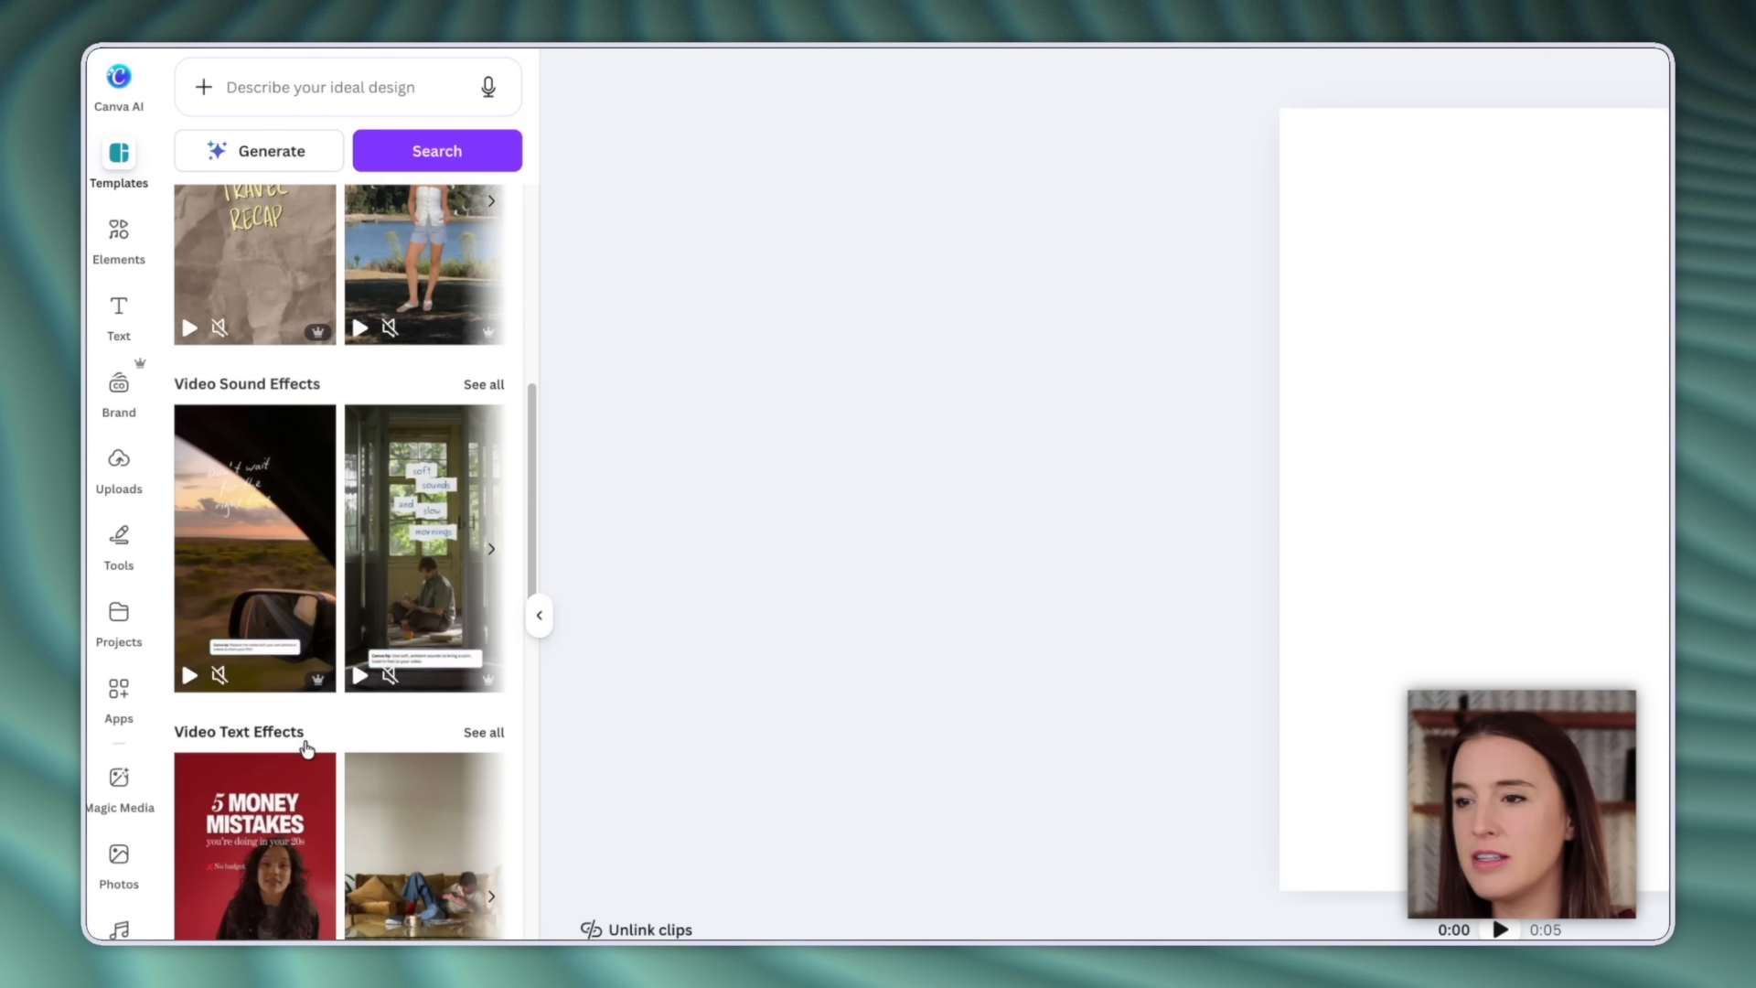
pyautogui.scroll(2, 408, 462)
pyautogui.scroll(2, 408, 462)
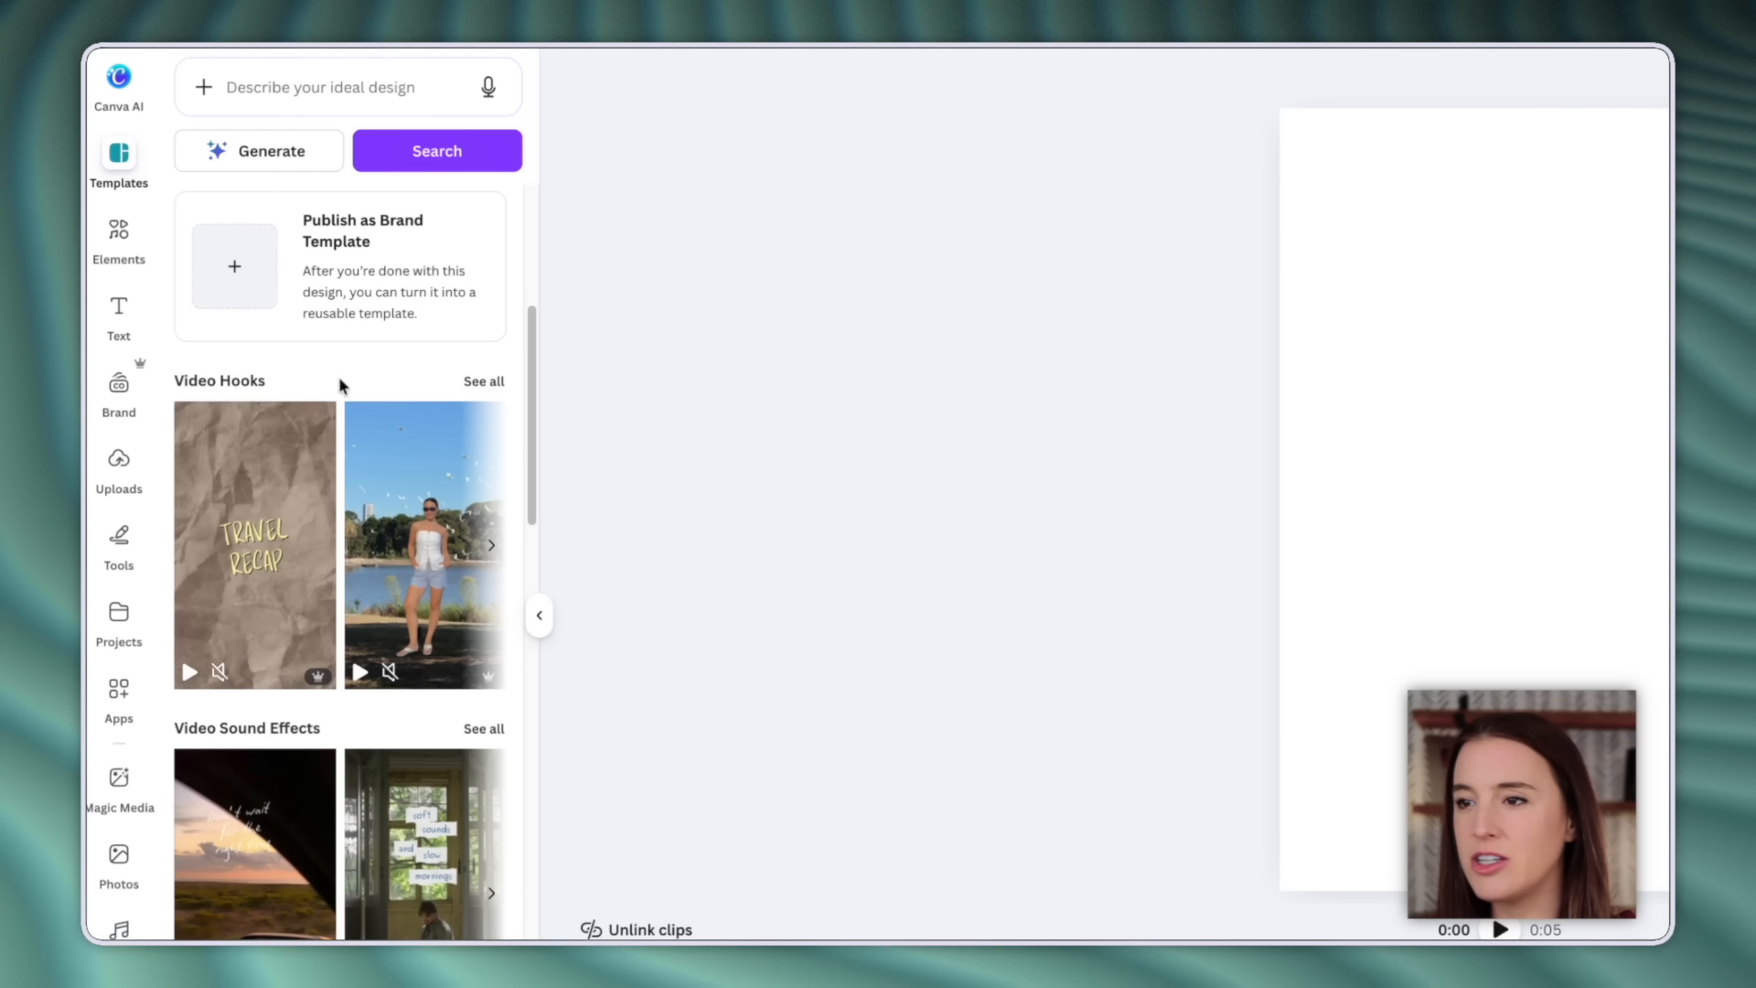
pyautogui.click(474, 395)
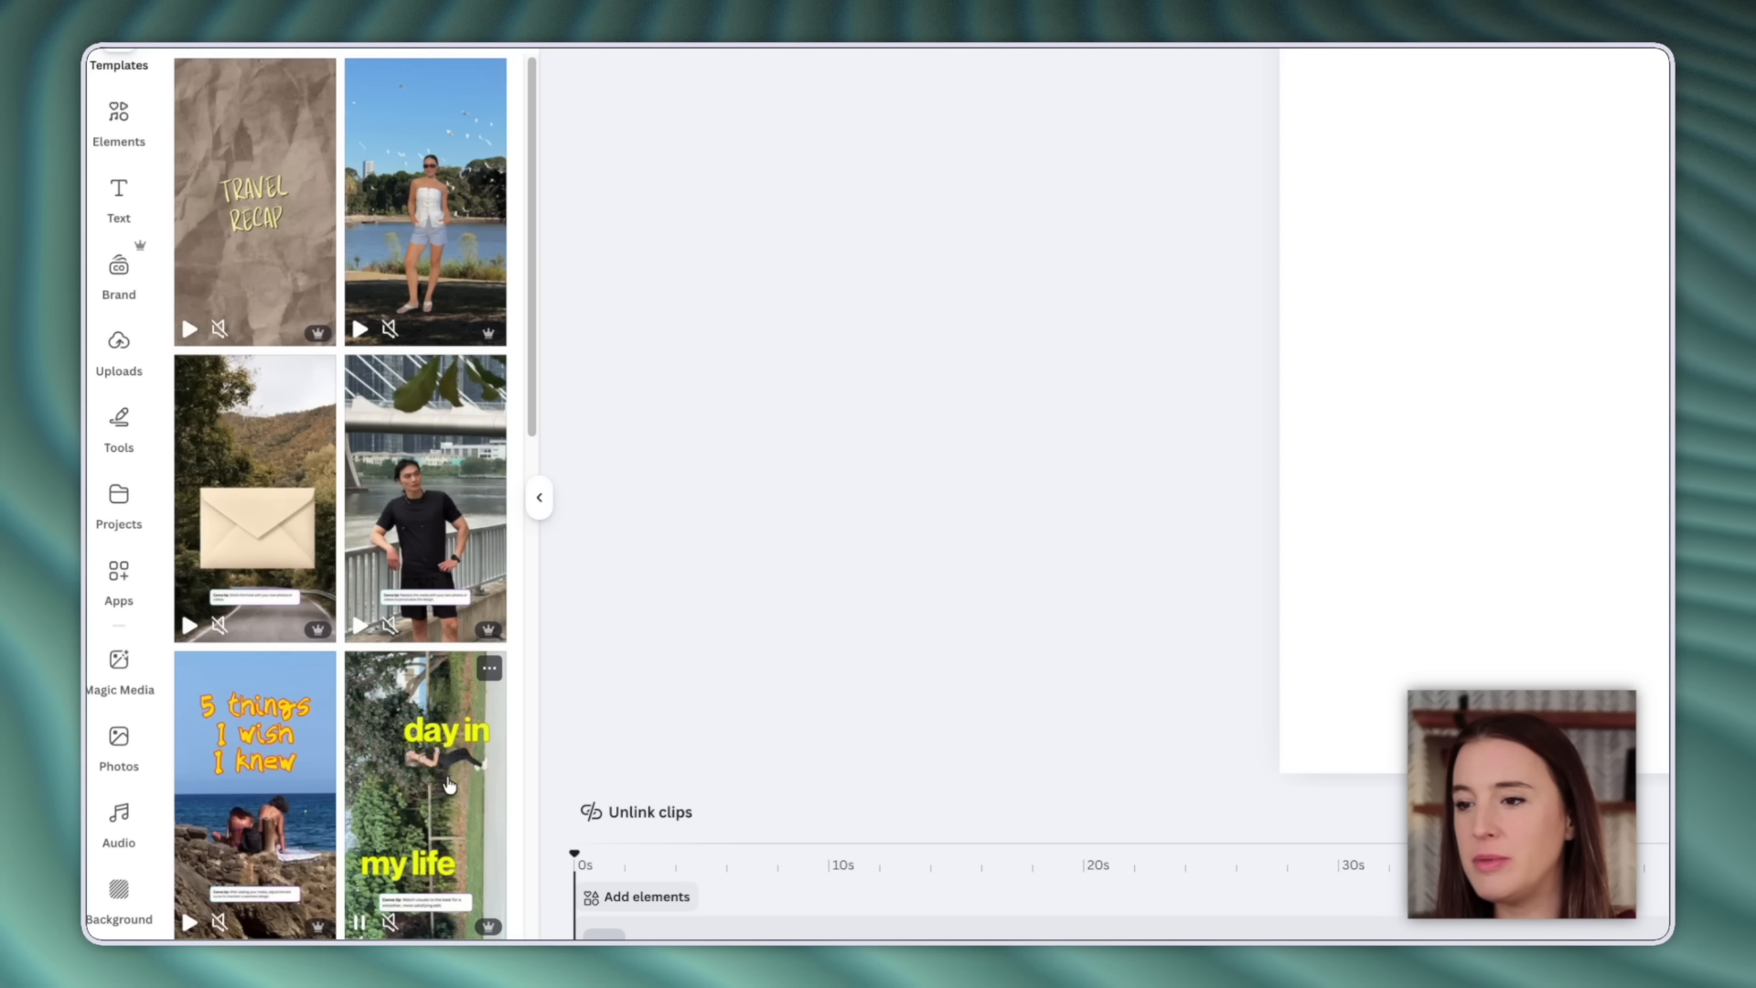
pyautogui.scroll(-6, 448, 782)
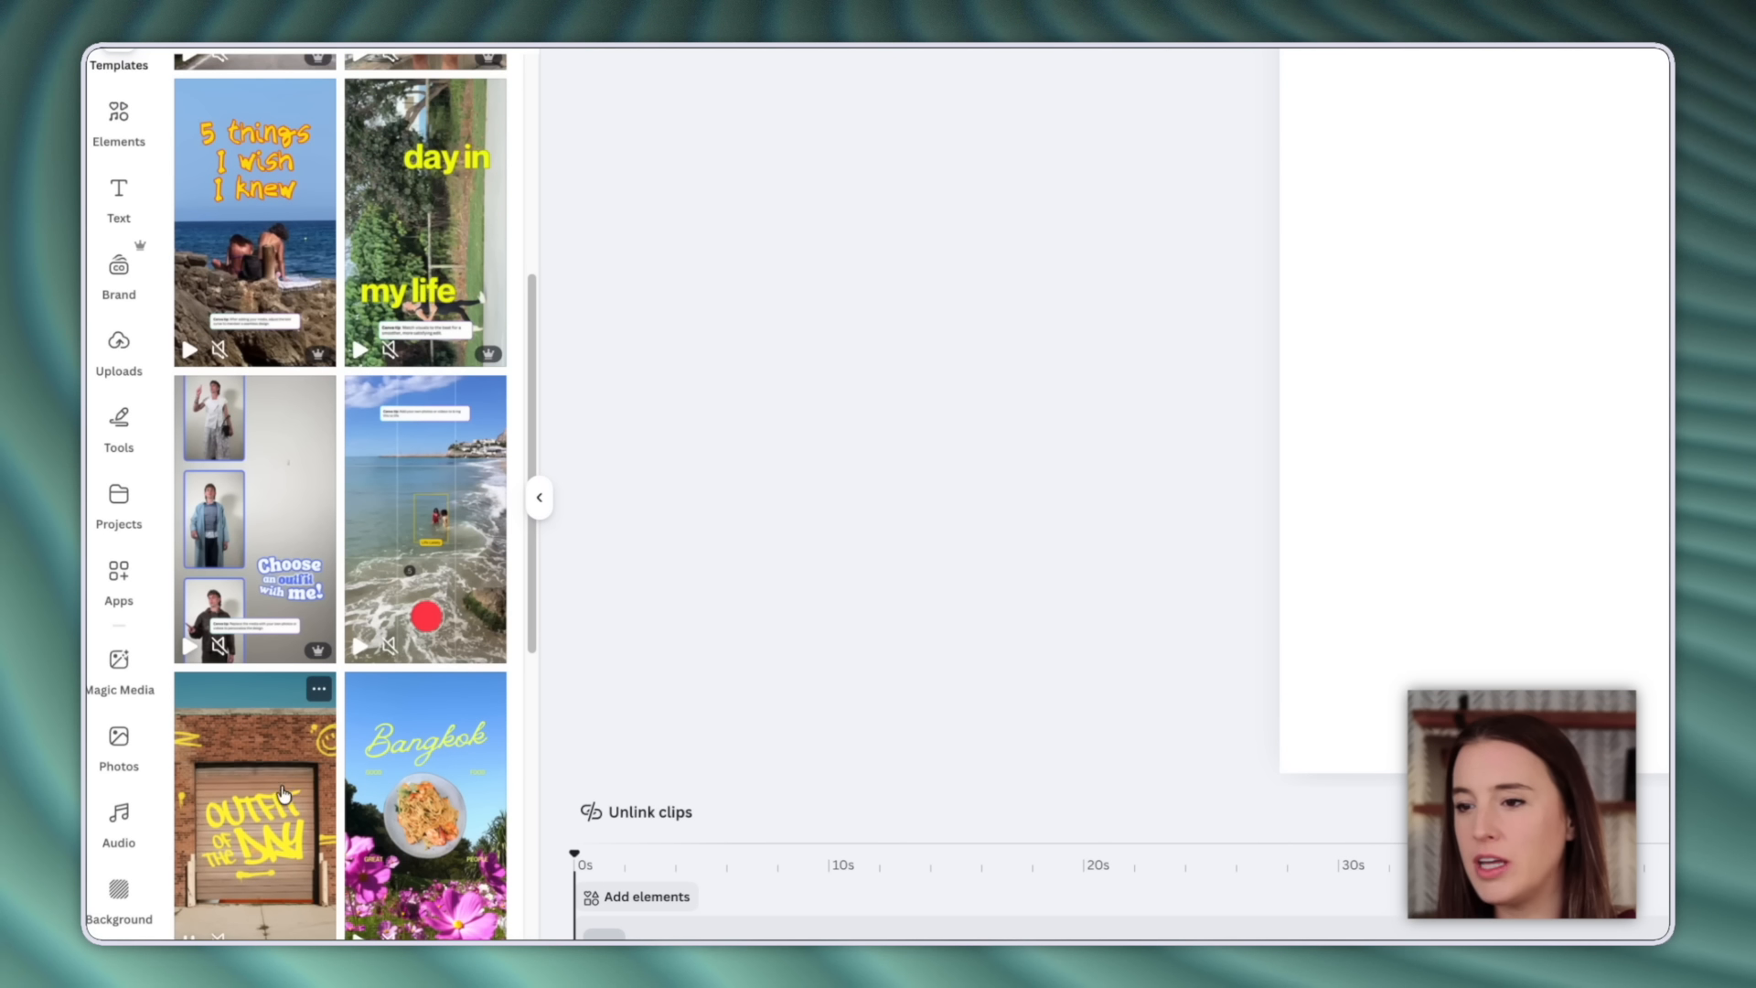
pyautogui.scroll(-4, 402, 803)
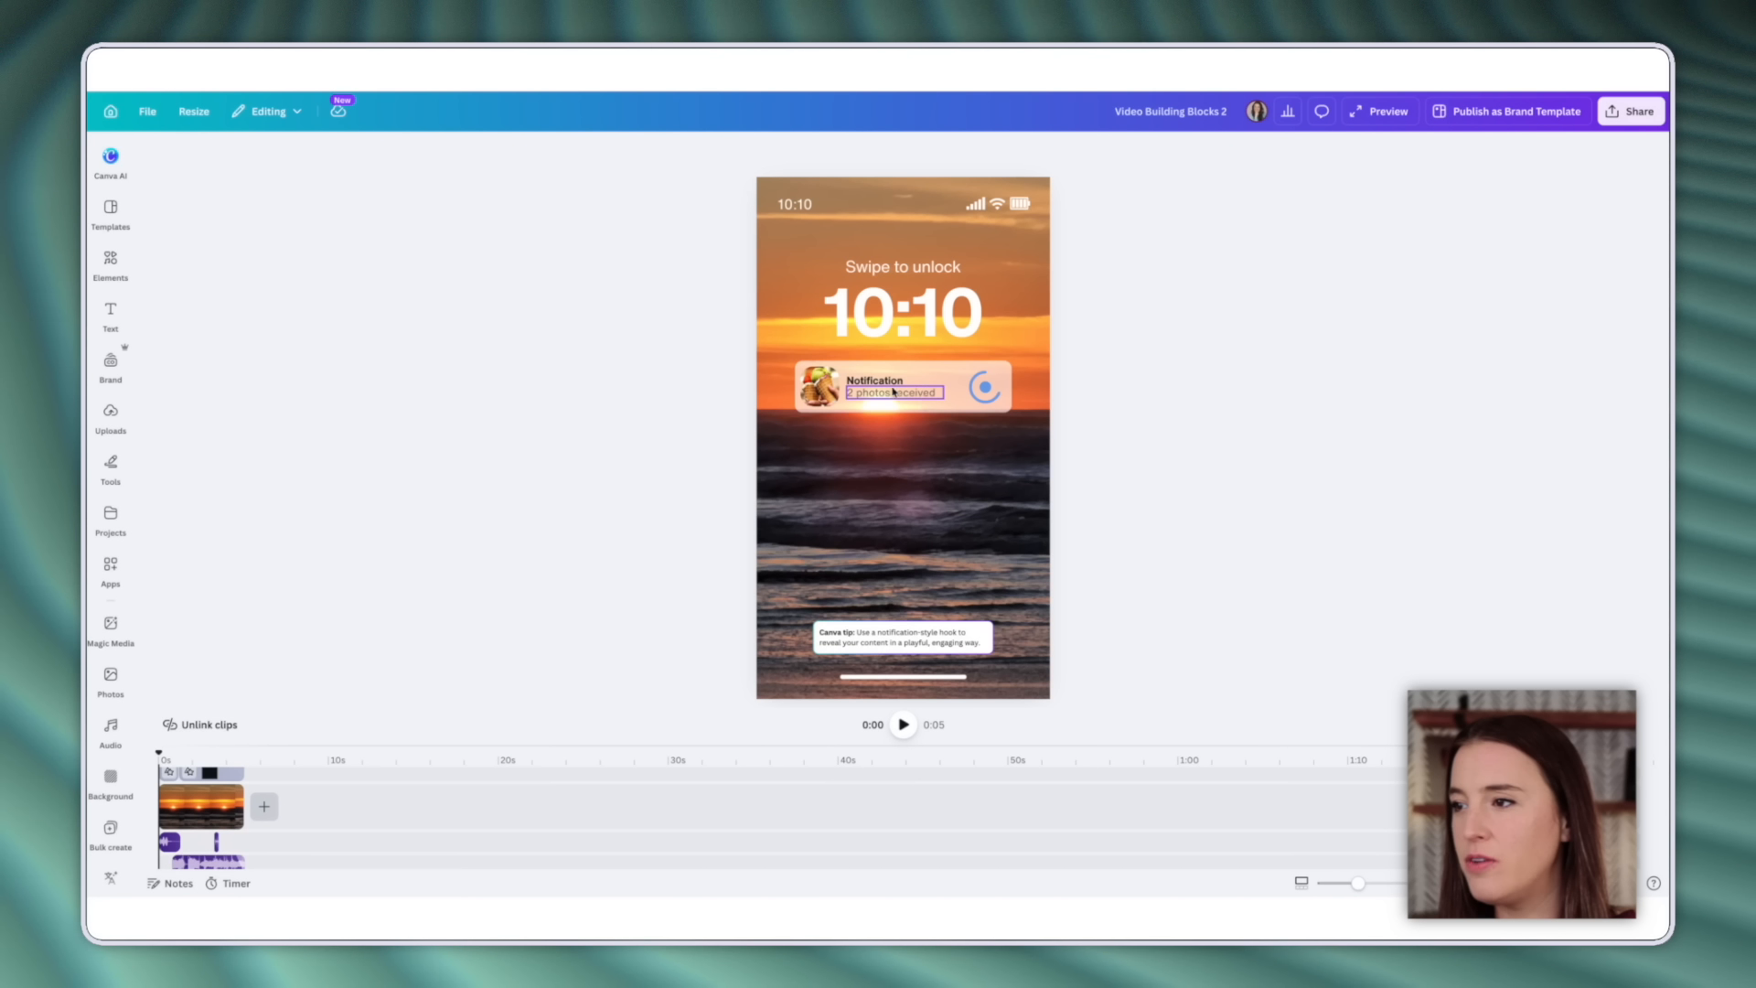
# Enlarge the timeline to show every hook layer and preview playback around the 1-2 second marks.
pyautogui.moveTo(536, 744); pyautogui.dragTo(546, 499)
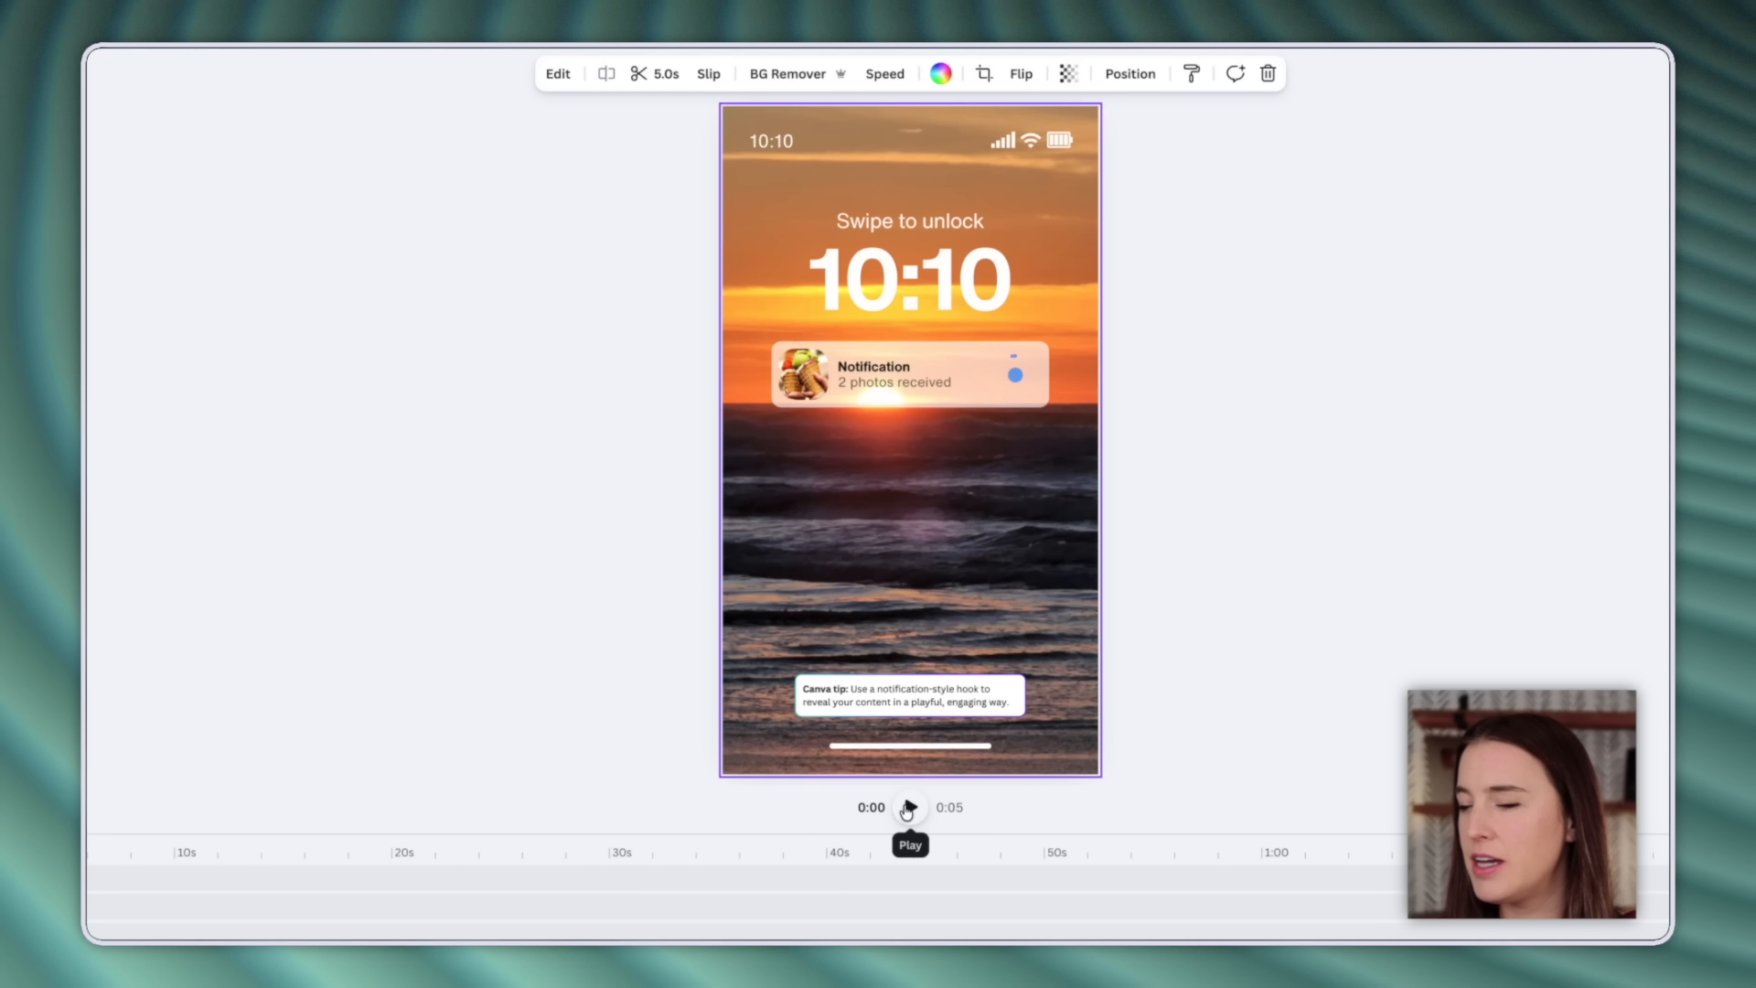
pyautogui.click(908, 807)
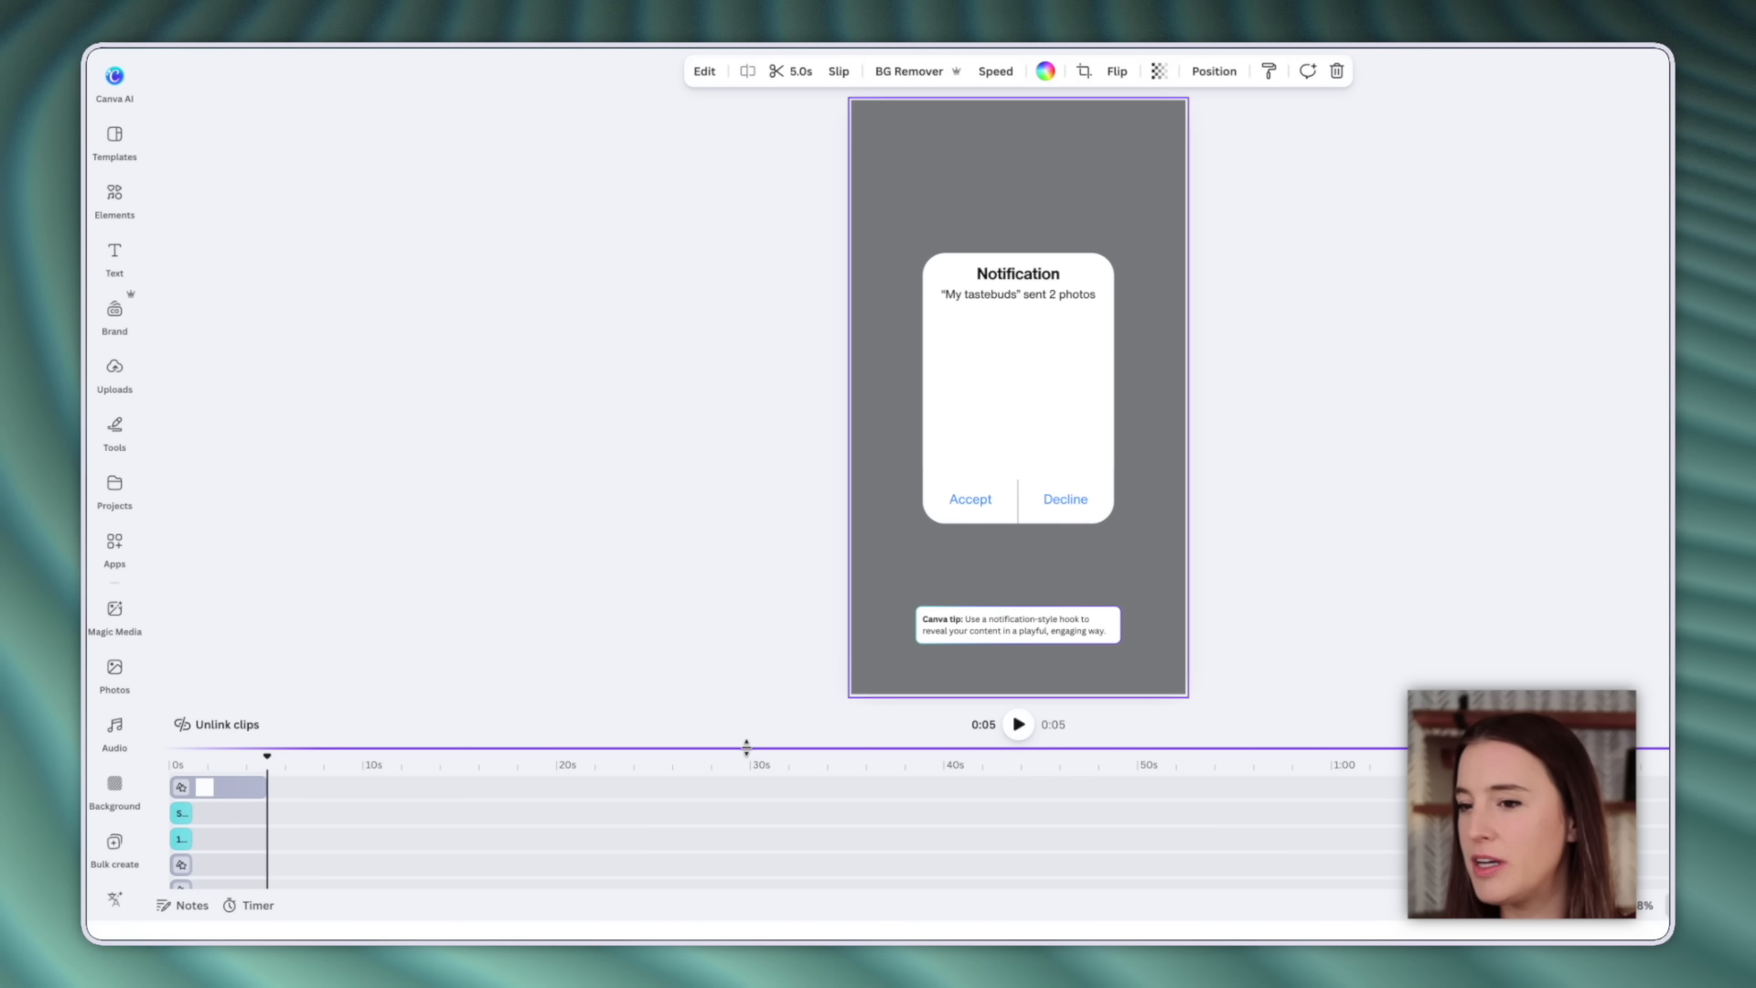
pyautogui.moveTo(744, 747); pyautogui.dragTo(755, 580)
pyautogui.click(211, 599)
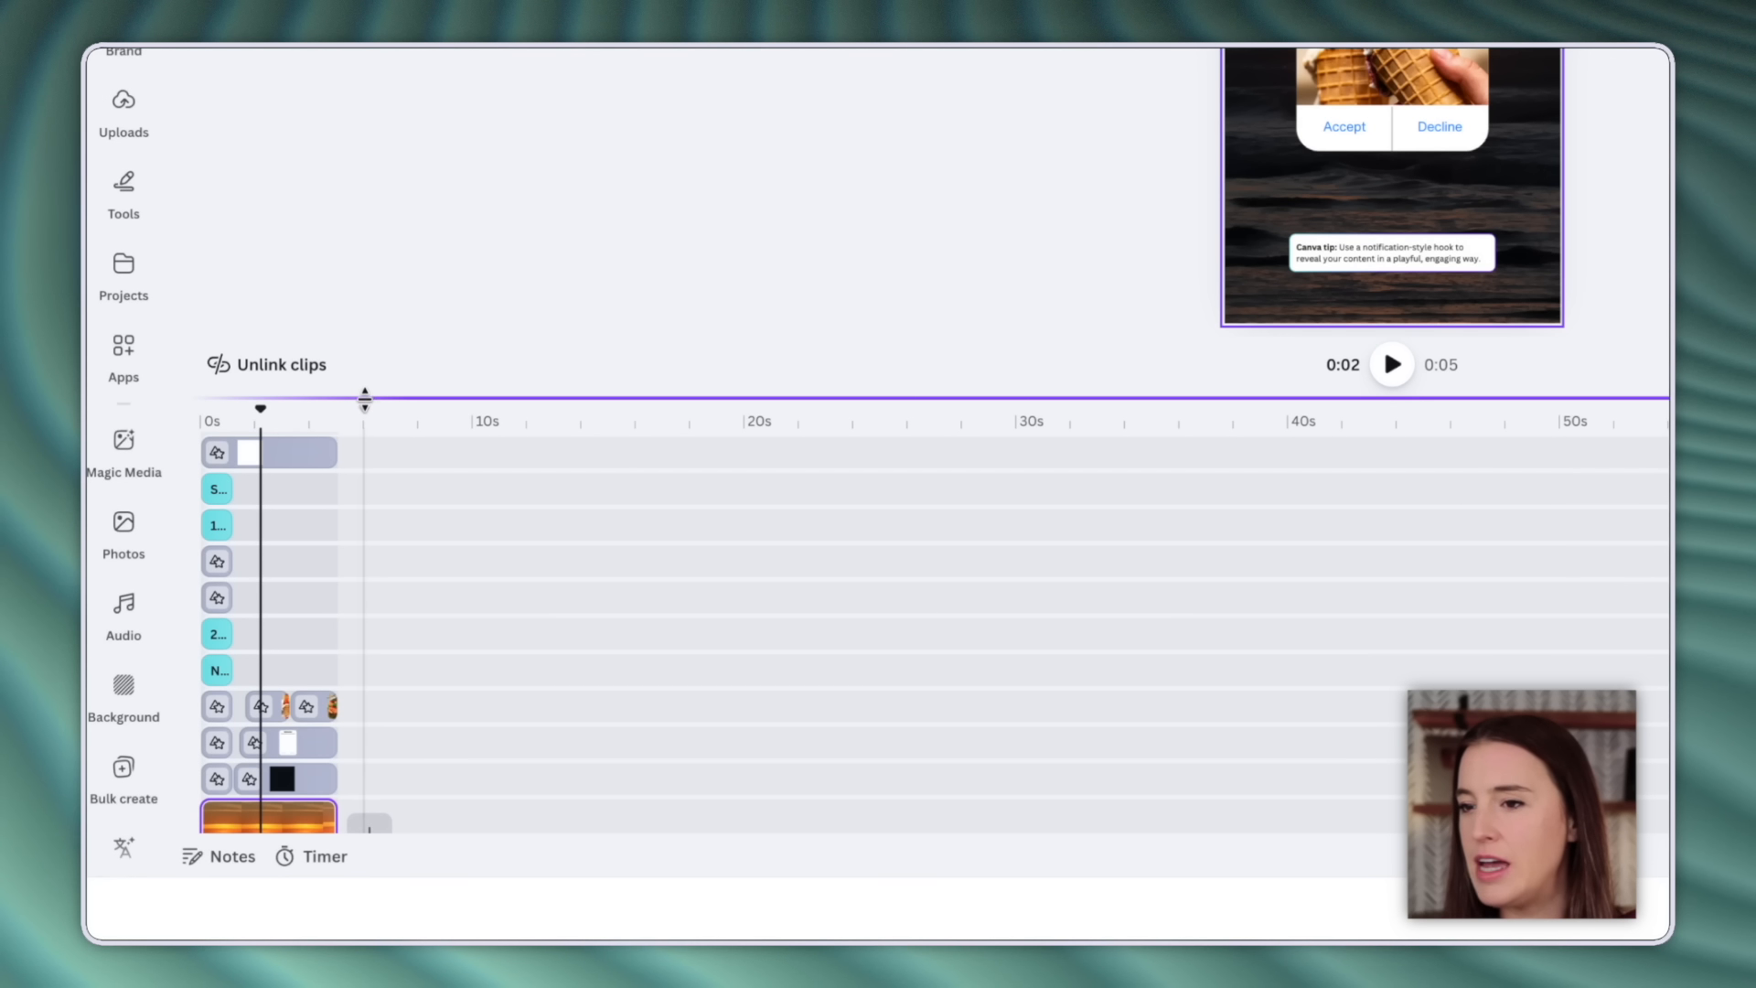
pyautogui.moveTo(364, 400); pyautogui.dragTo(393, 293)
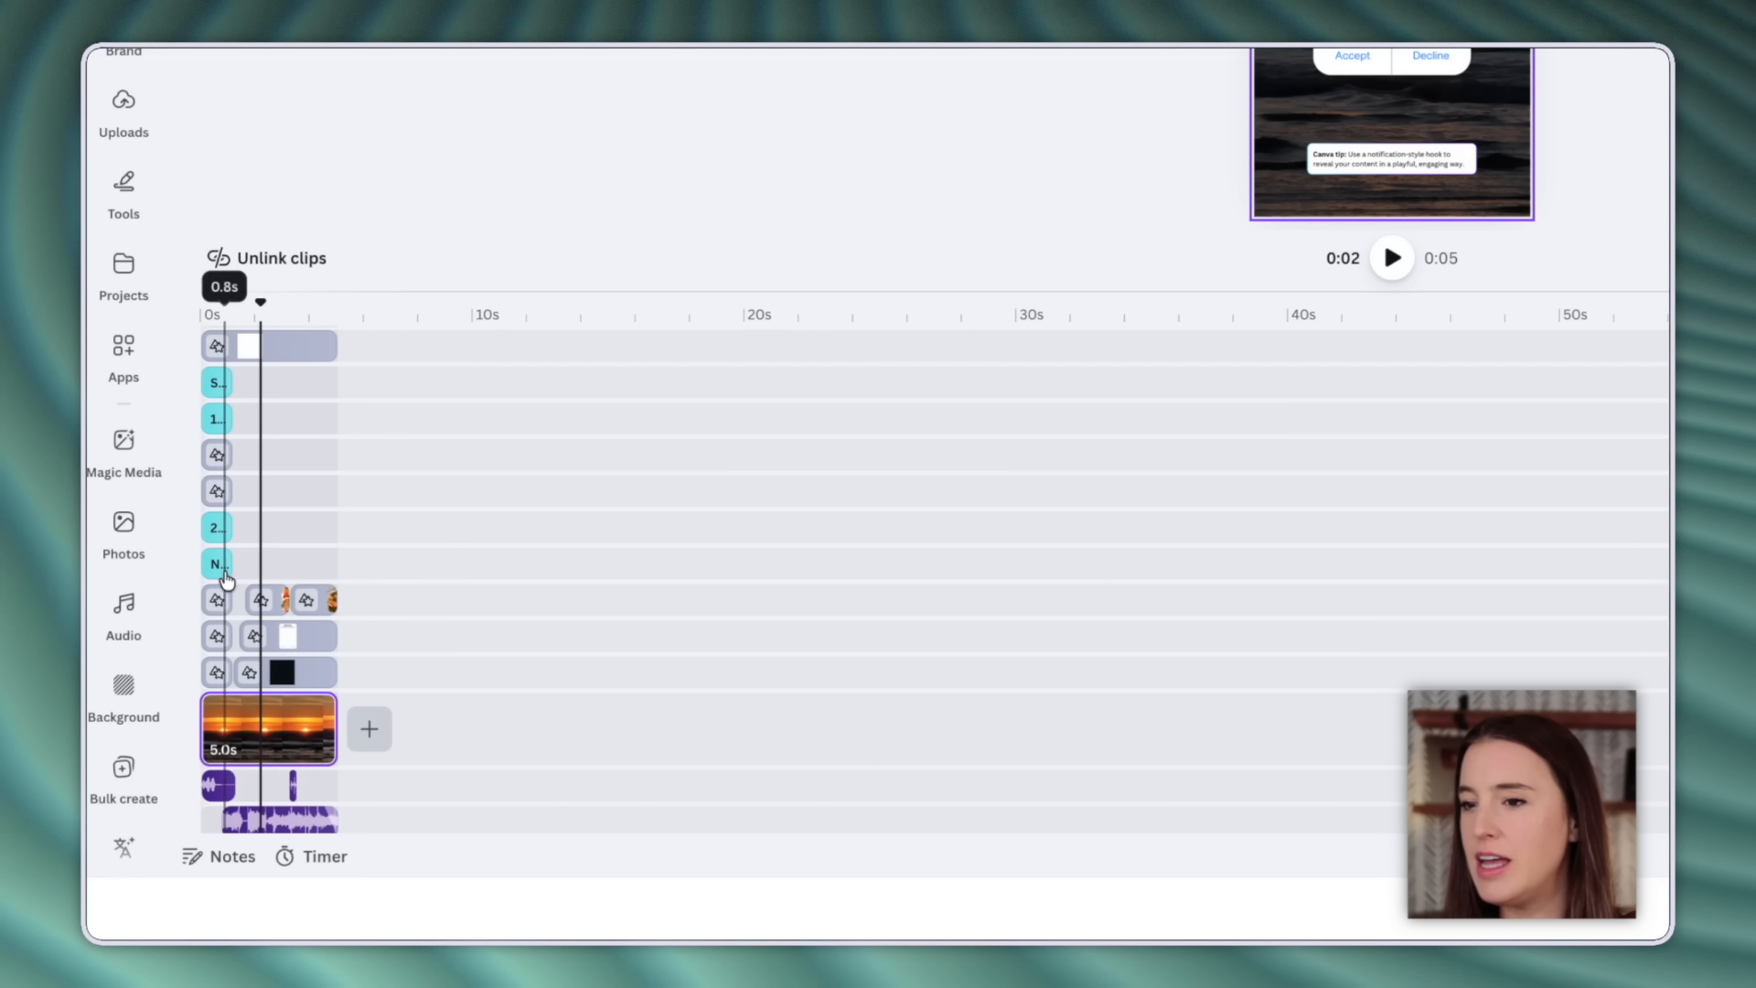
pyautogui.click(254, 743)
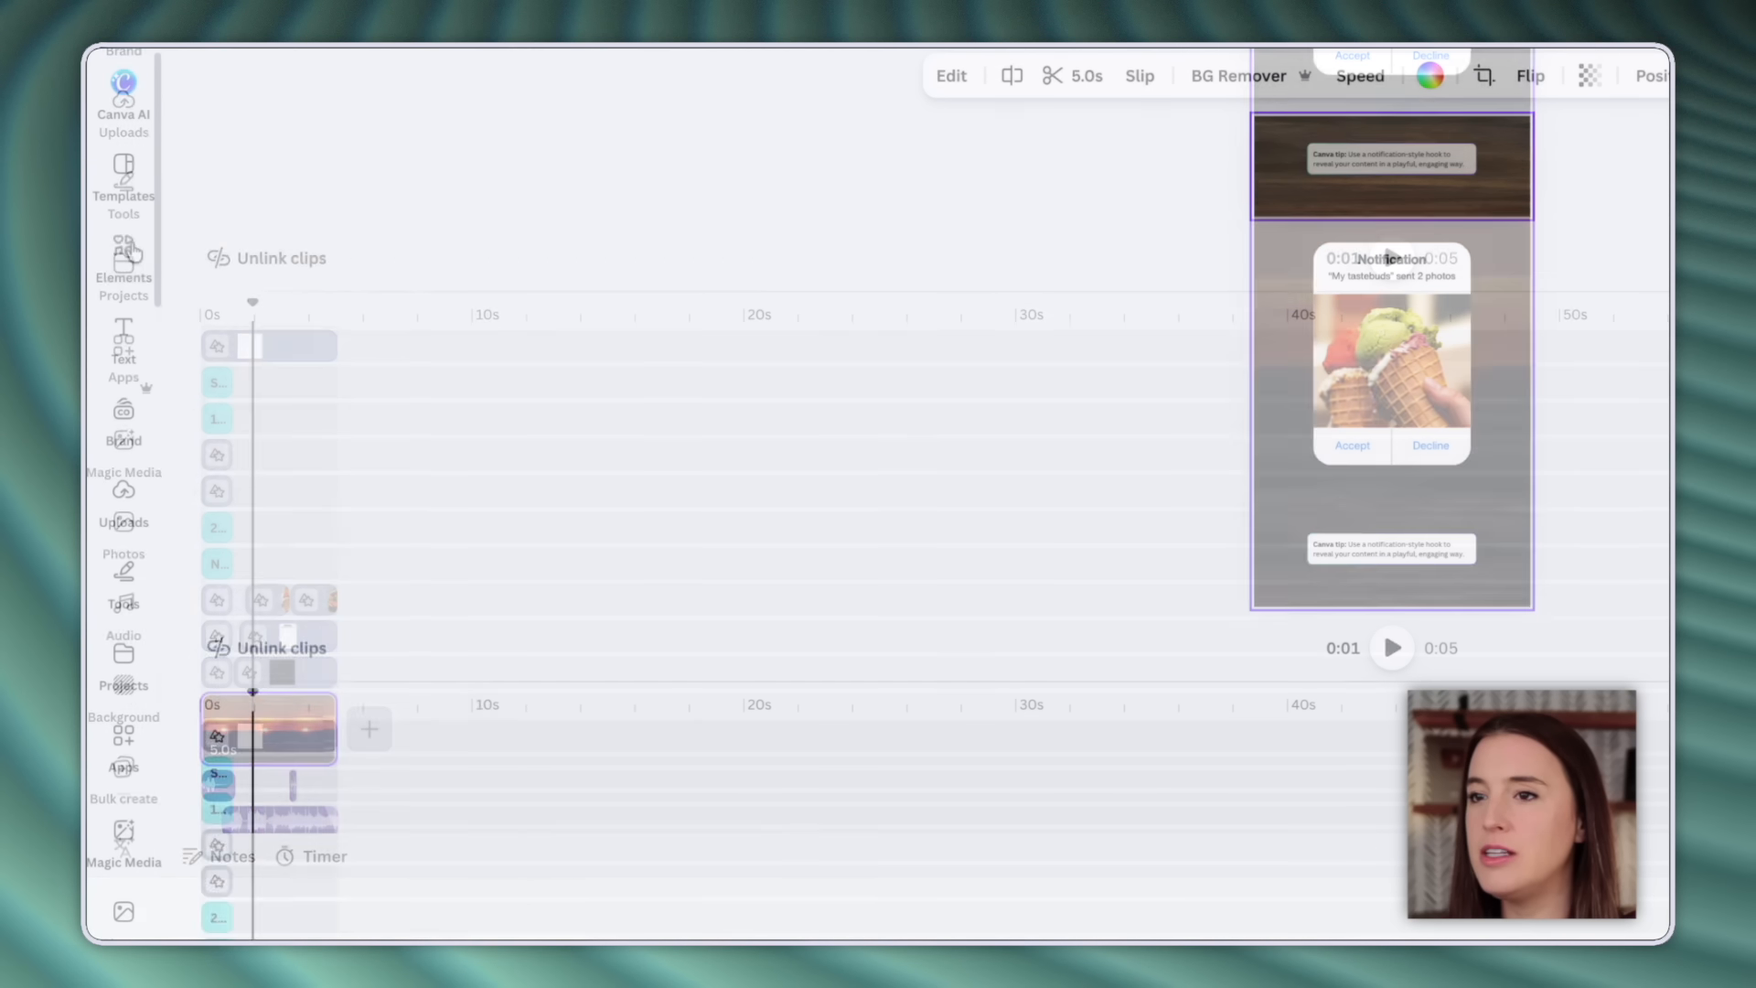
# Search Elements for 'office' and show only video results.
pyautogui.click(123, 246)
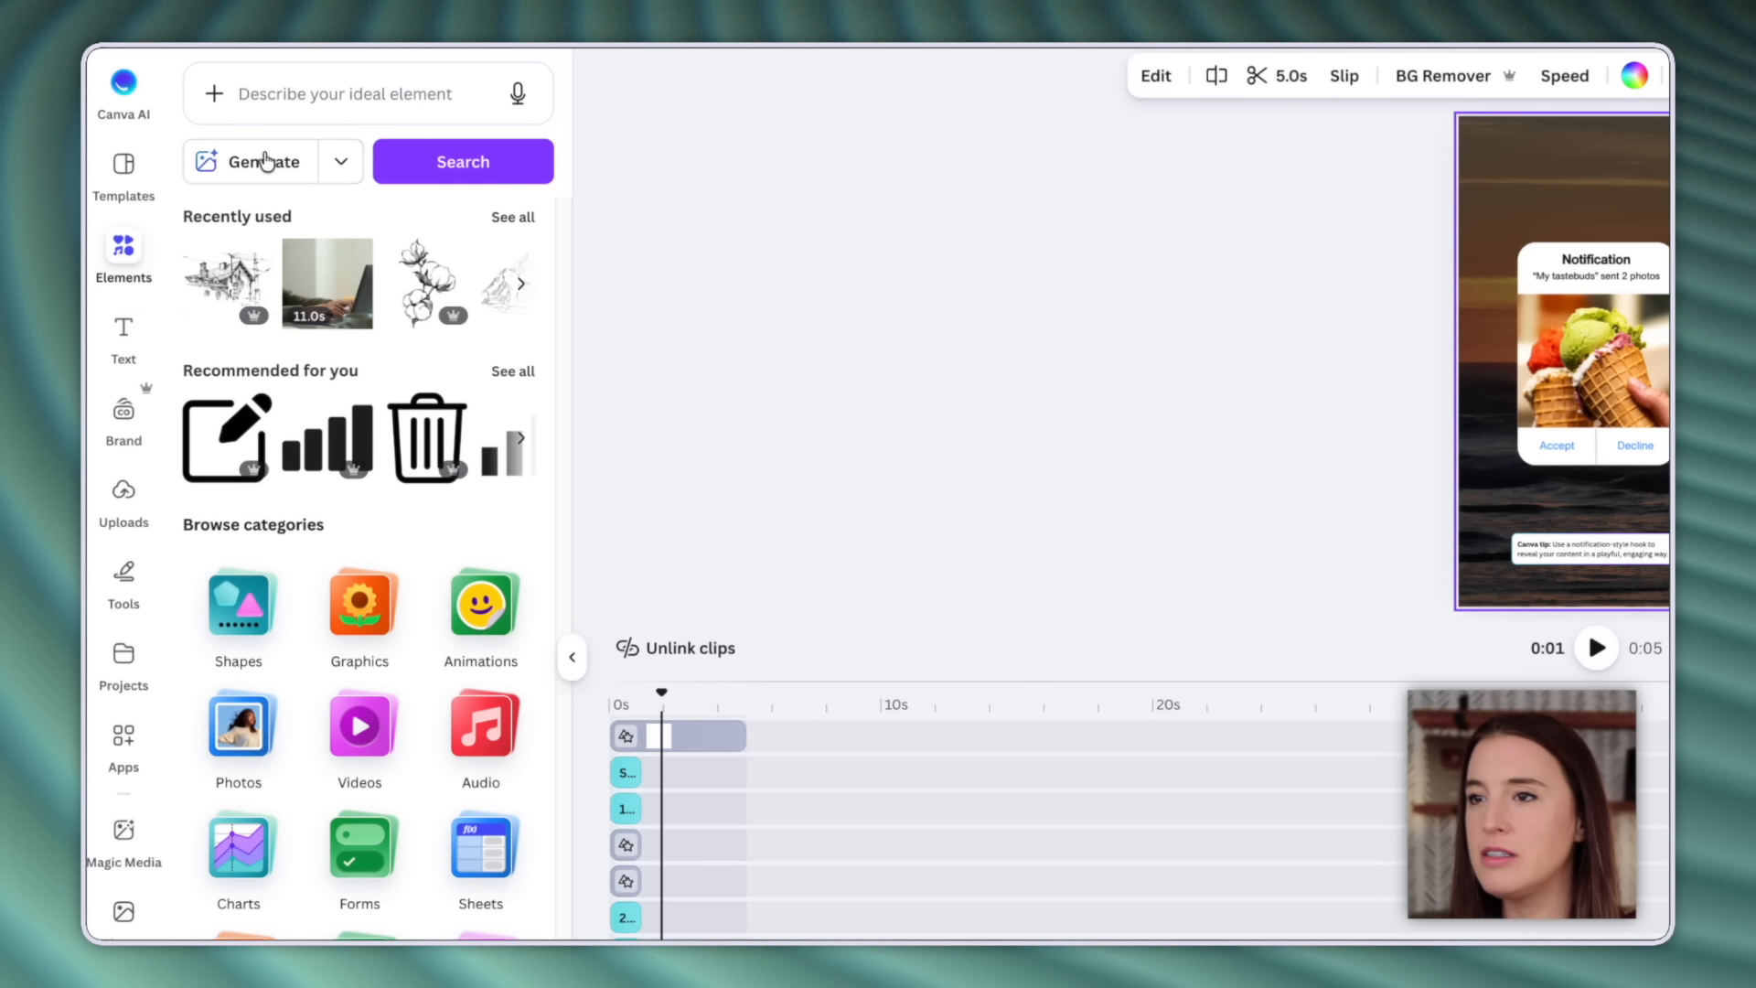
pyautogui.click(366, 102)
pyautogui.write('o')
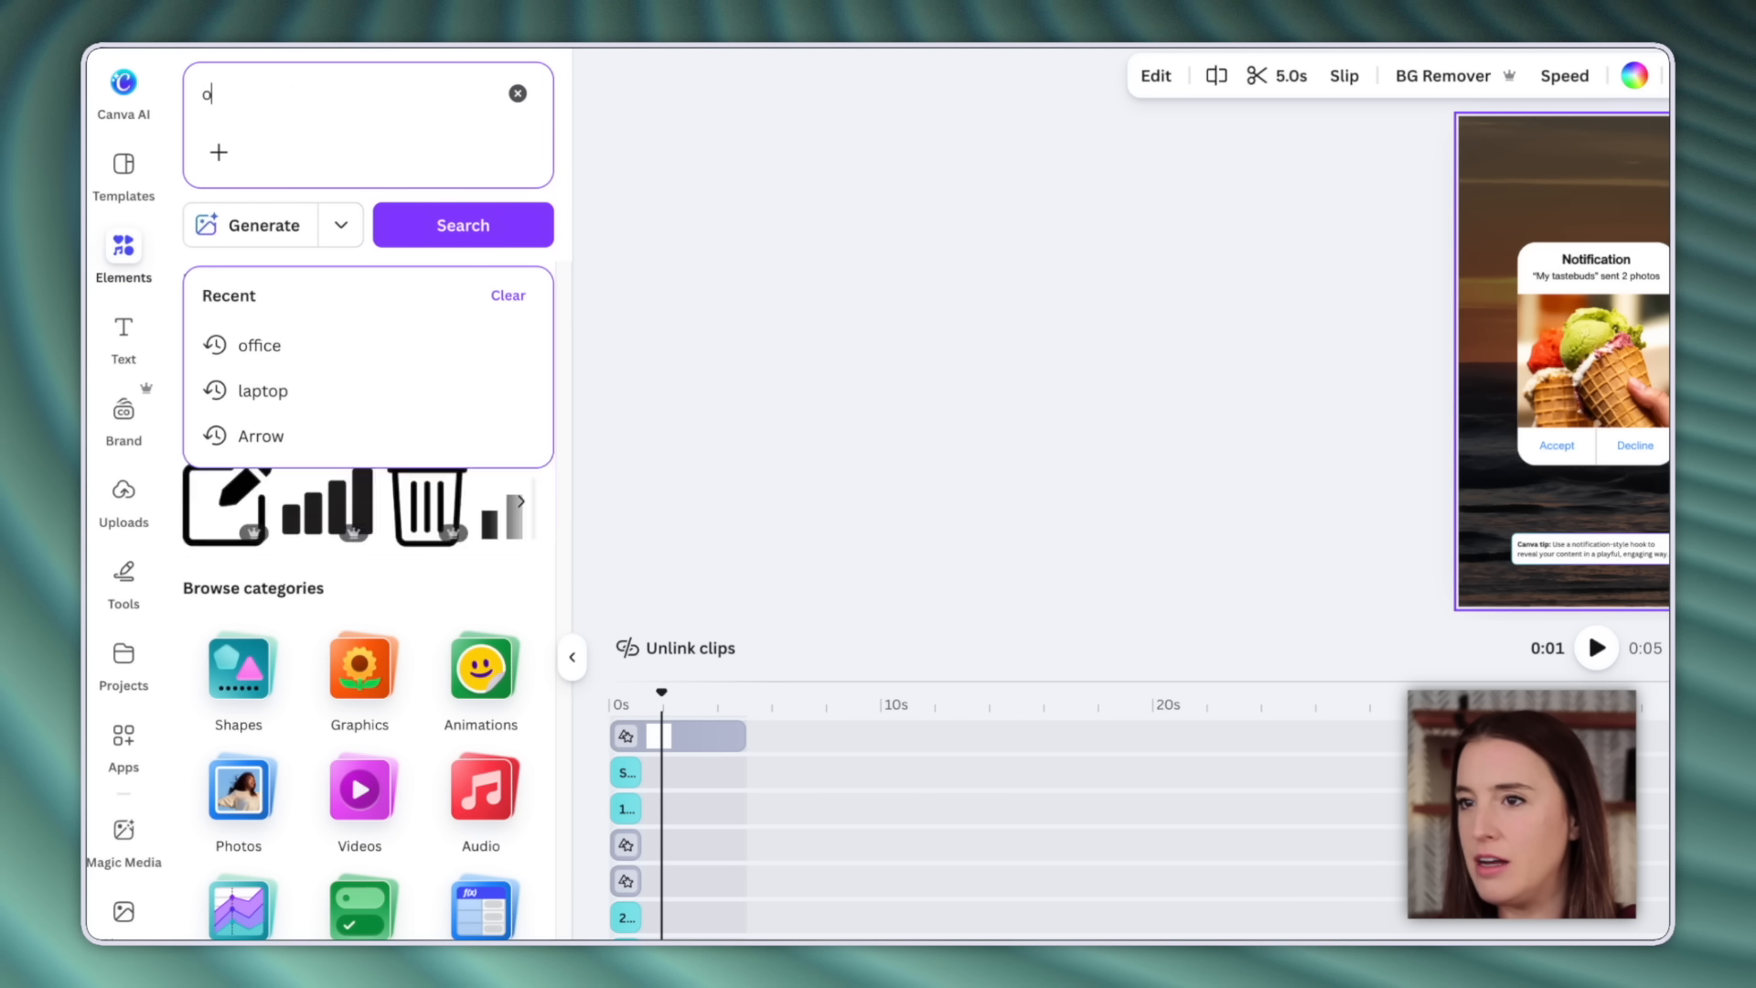
pyautogui.write('ffice')
pyautogui.press('Return')
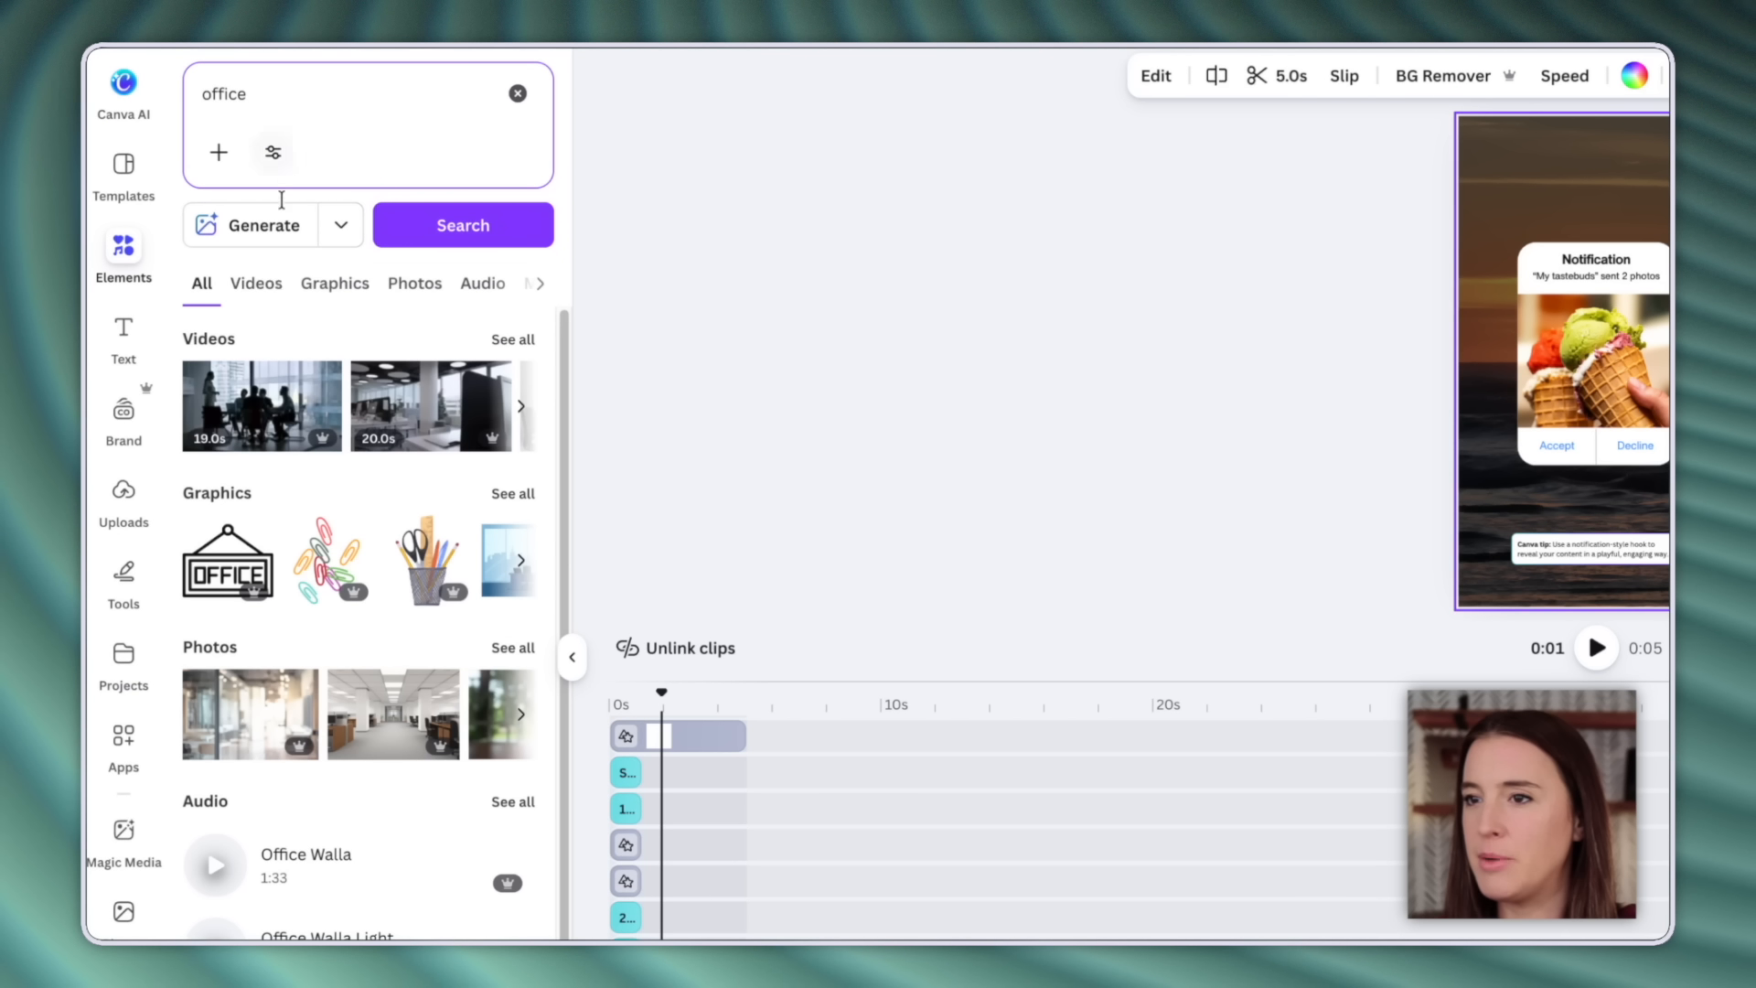
pyautogui.click(259, 287)
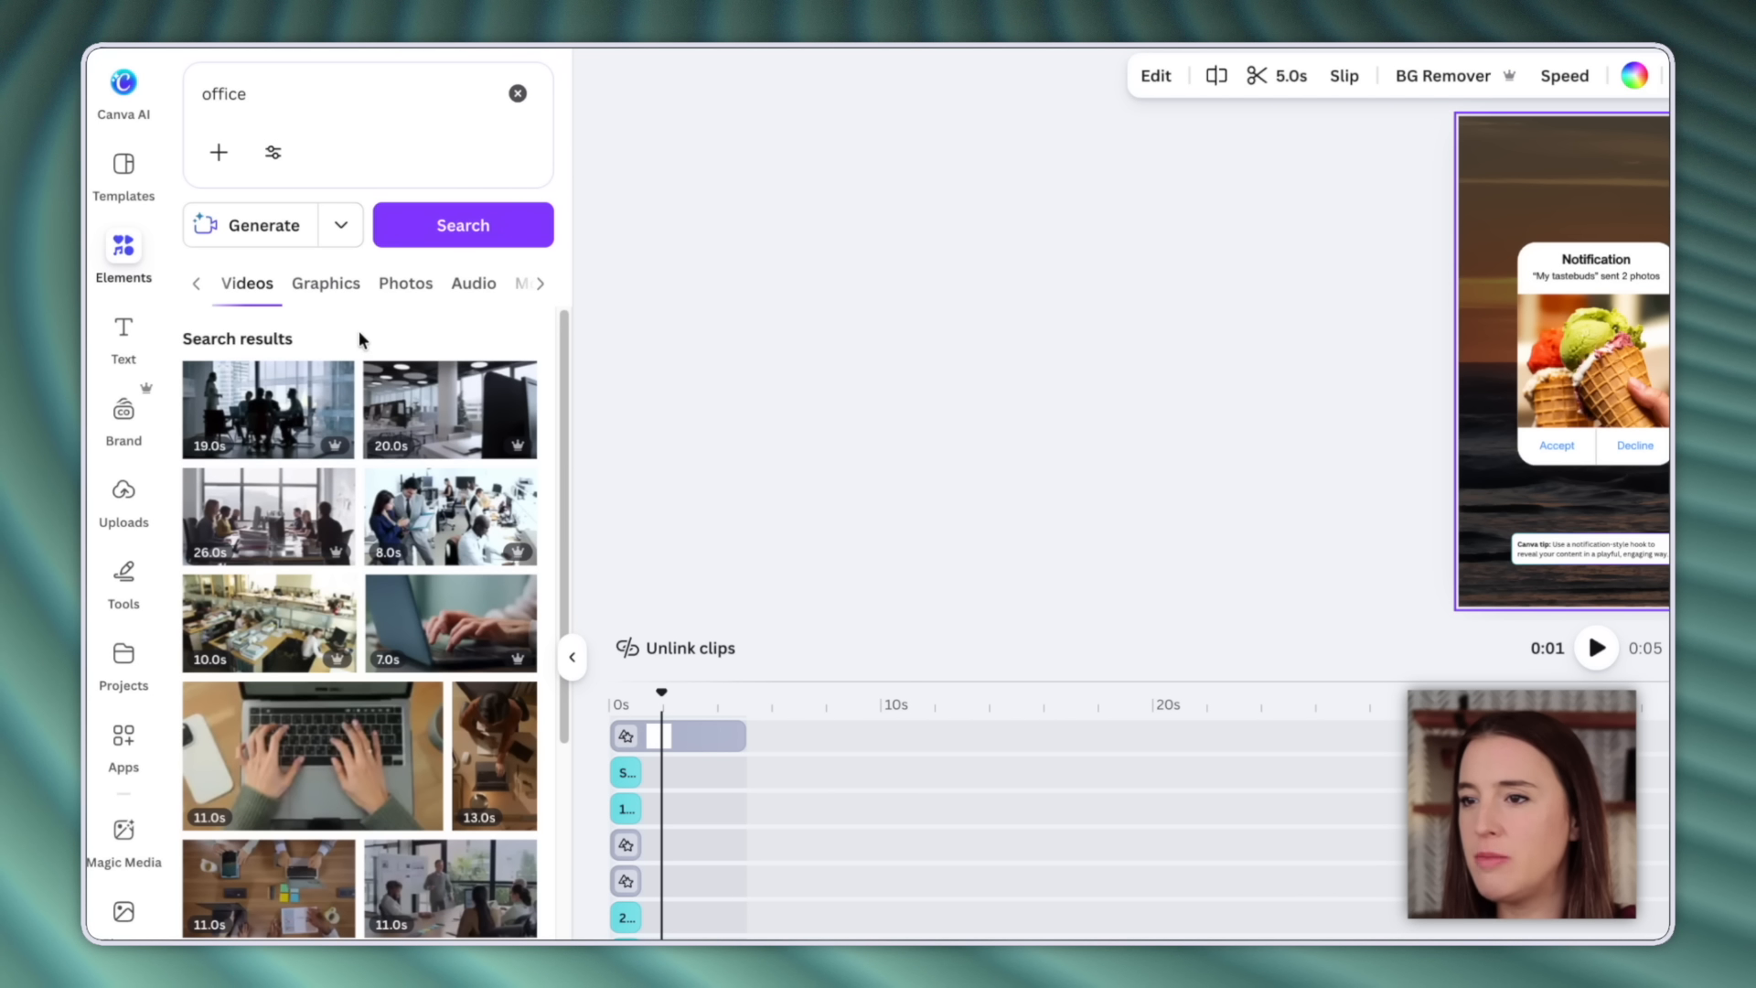
pyautogui.moveTo(332, 453)
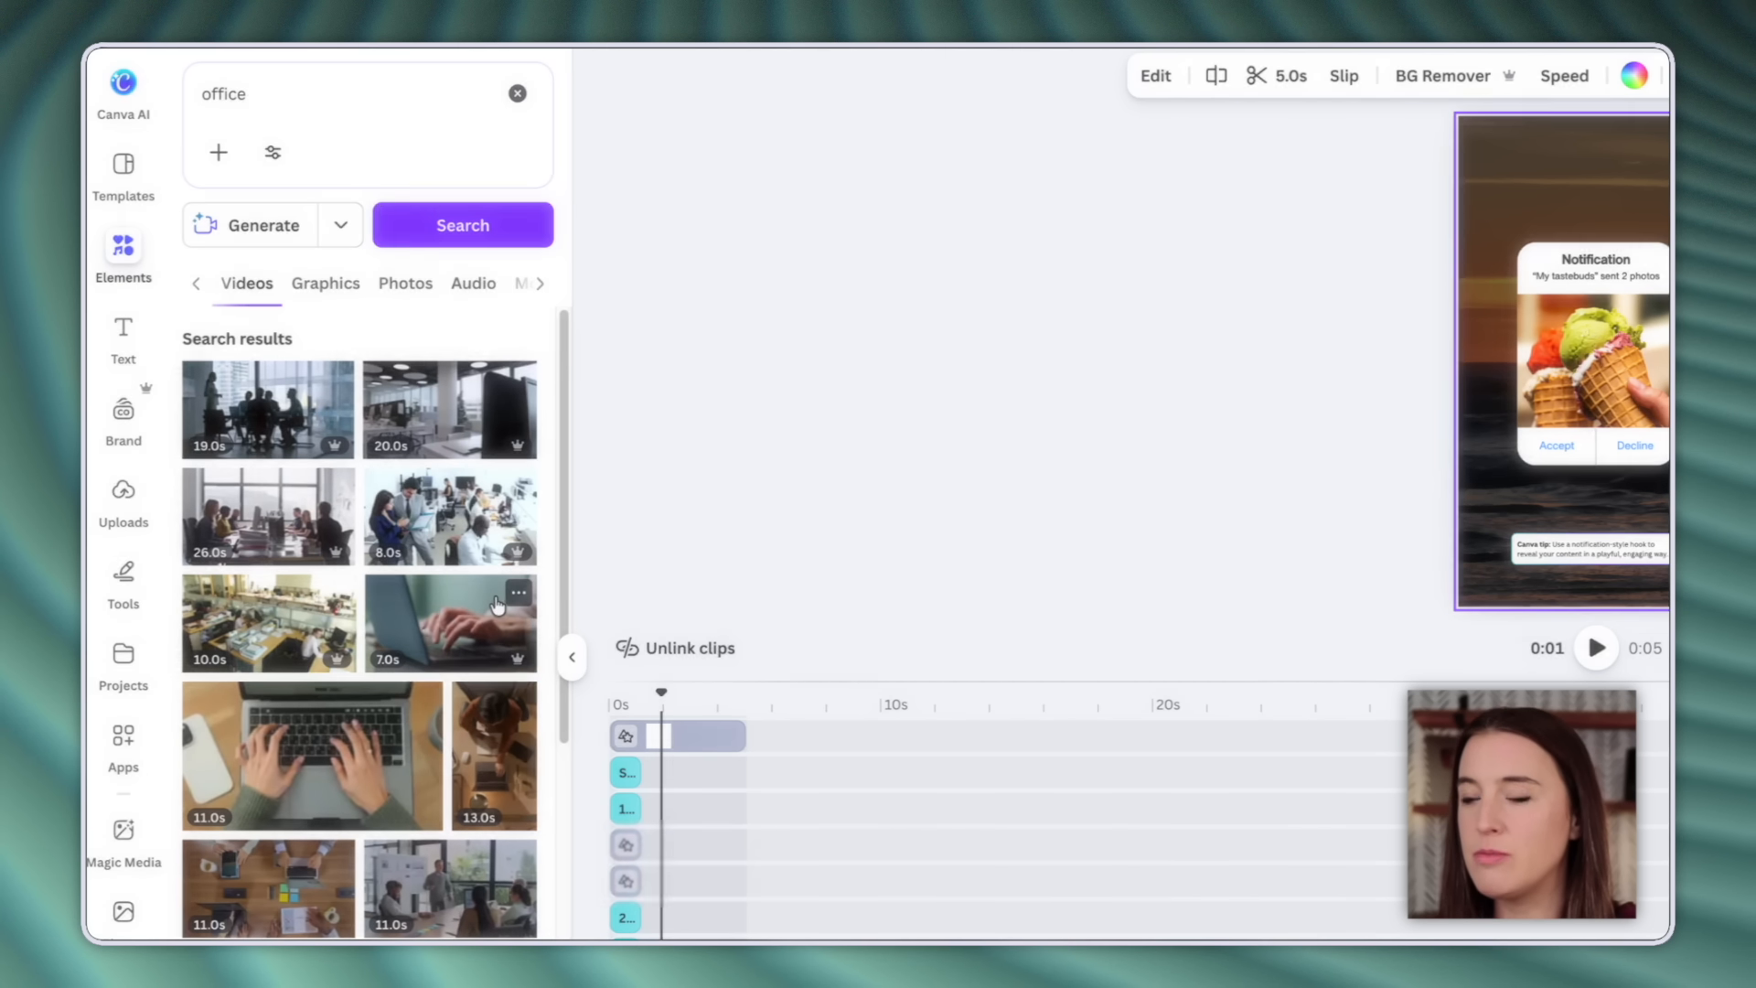
# Filter the office videos to Vertical orientation.
pyautogui.click(273, 155)
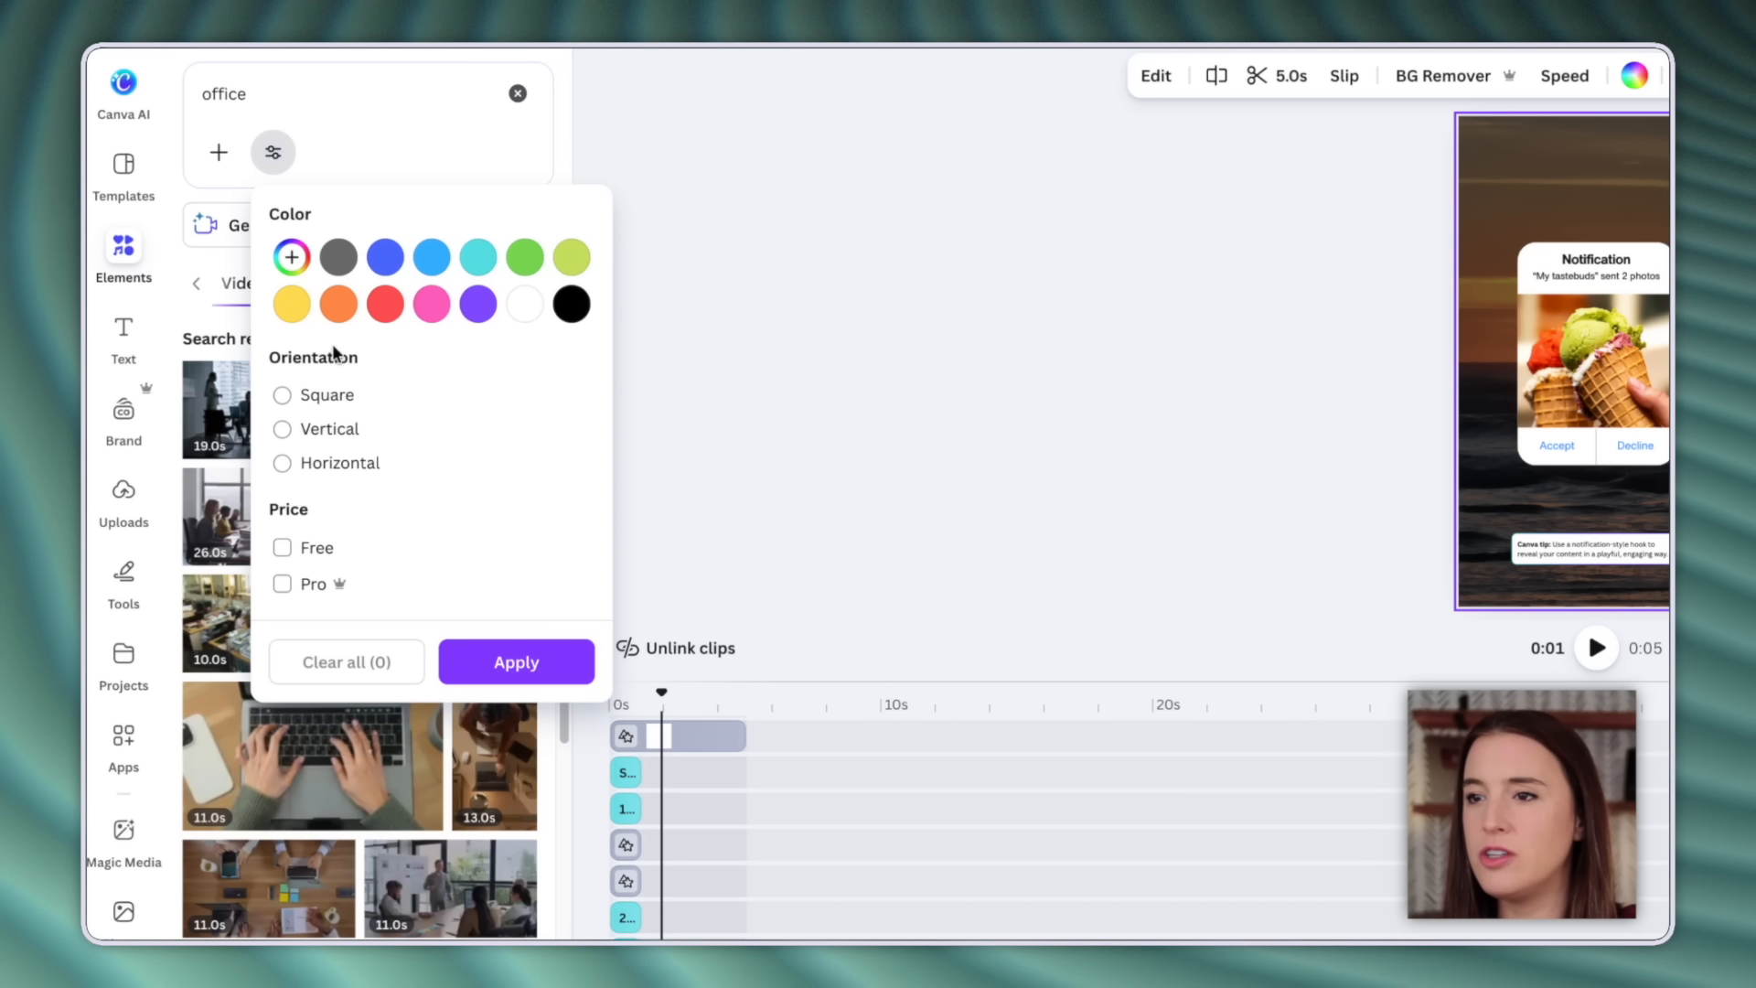
pyautogui.click(308, 435)
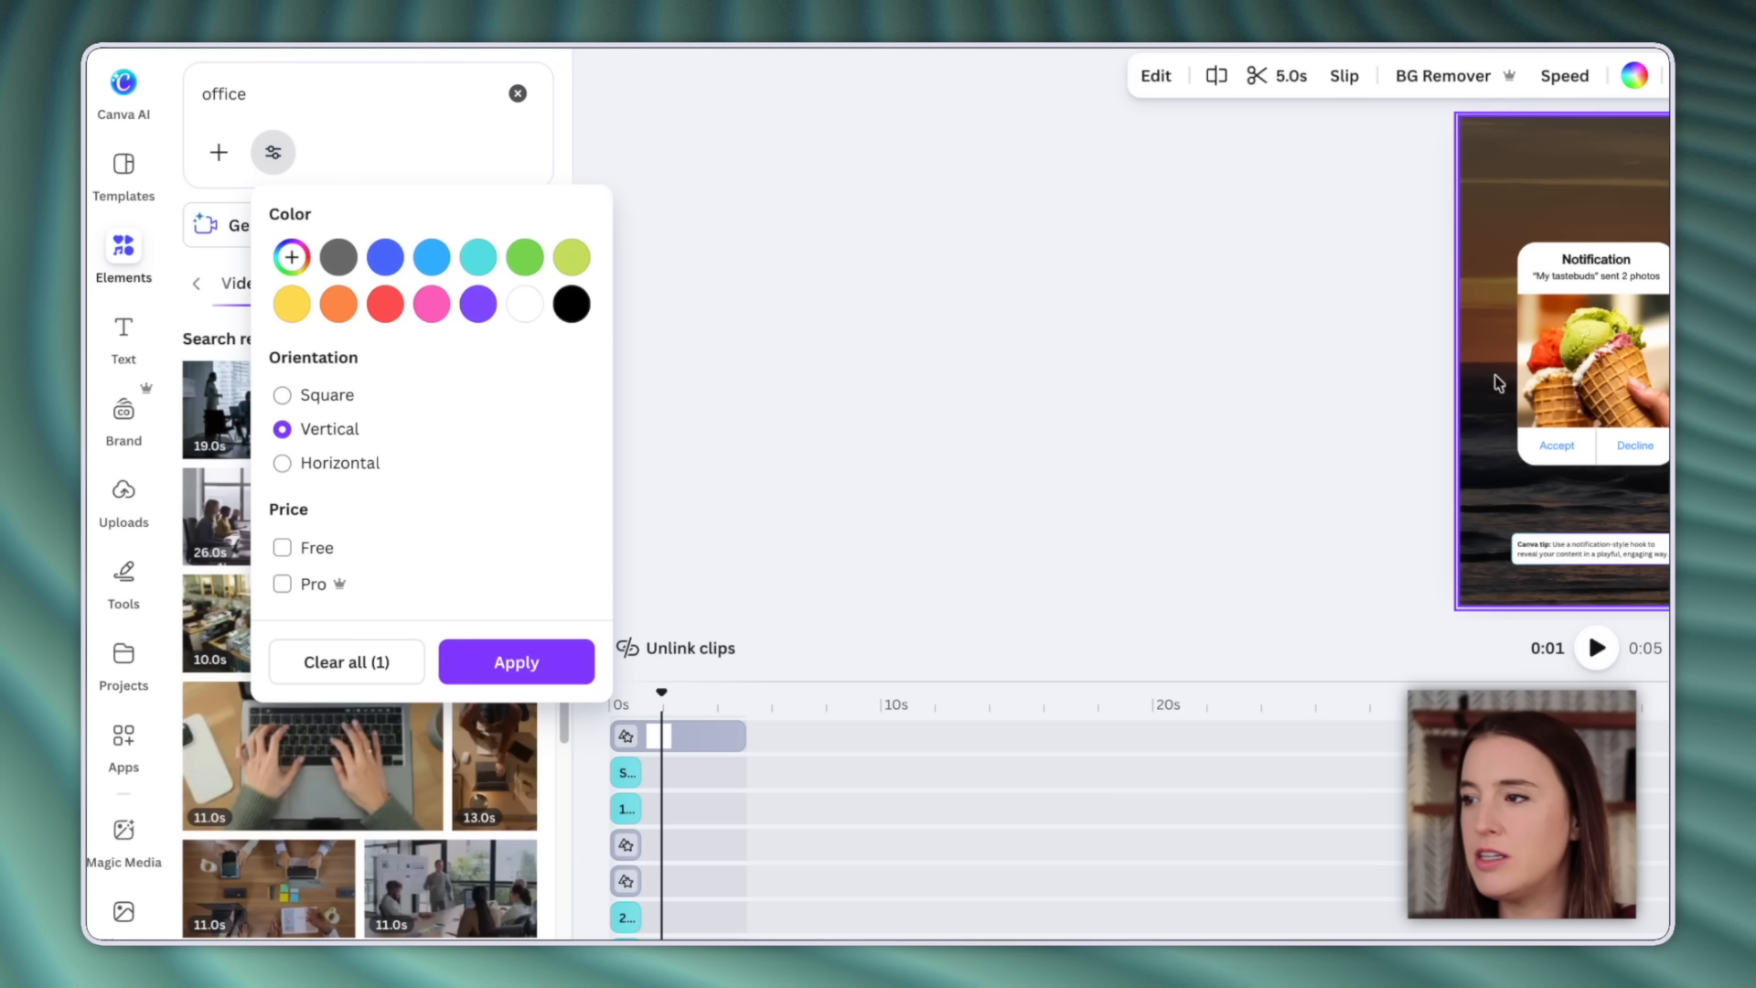
pyautogui.click(512, 664)
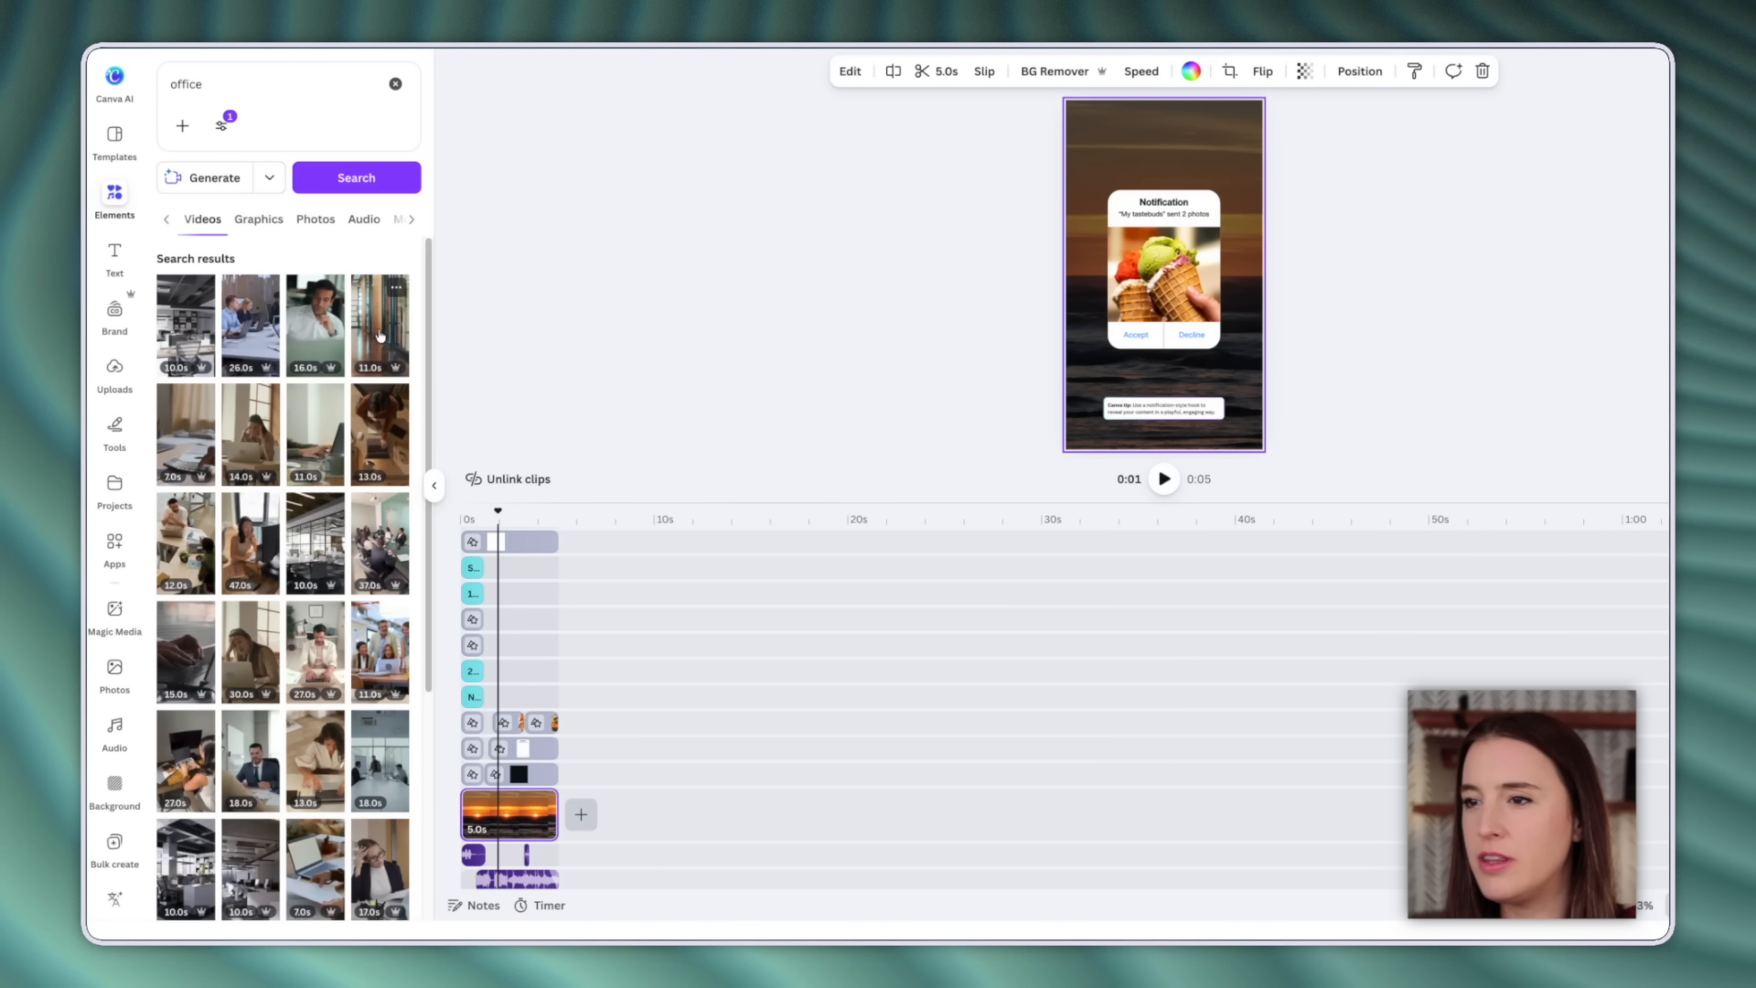
# Set the 11.0s office clip as the background and remove the ice cream photo.
pyautogui.moveTo(378, 334); pyautogui.dragTo(506, 814)
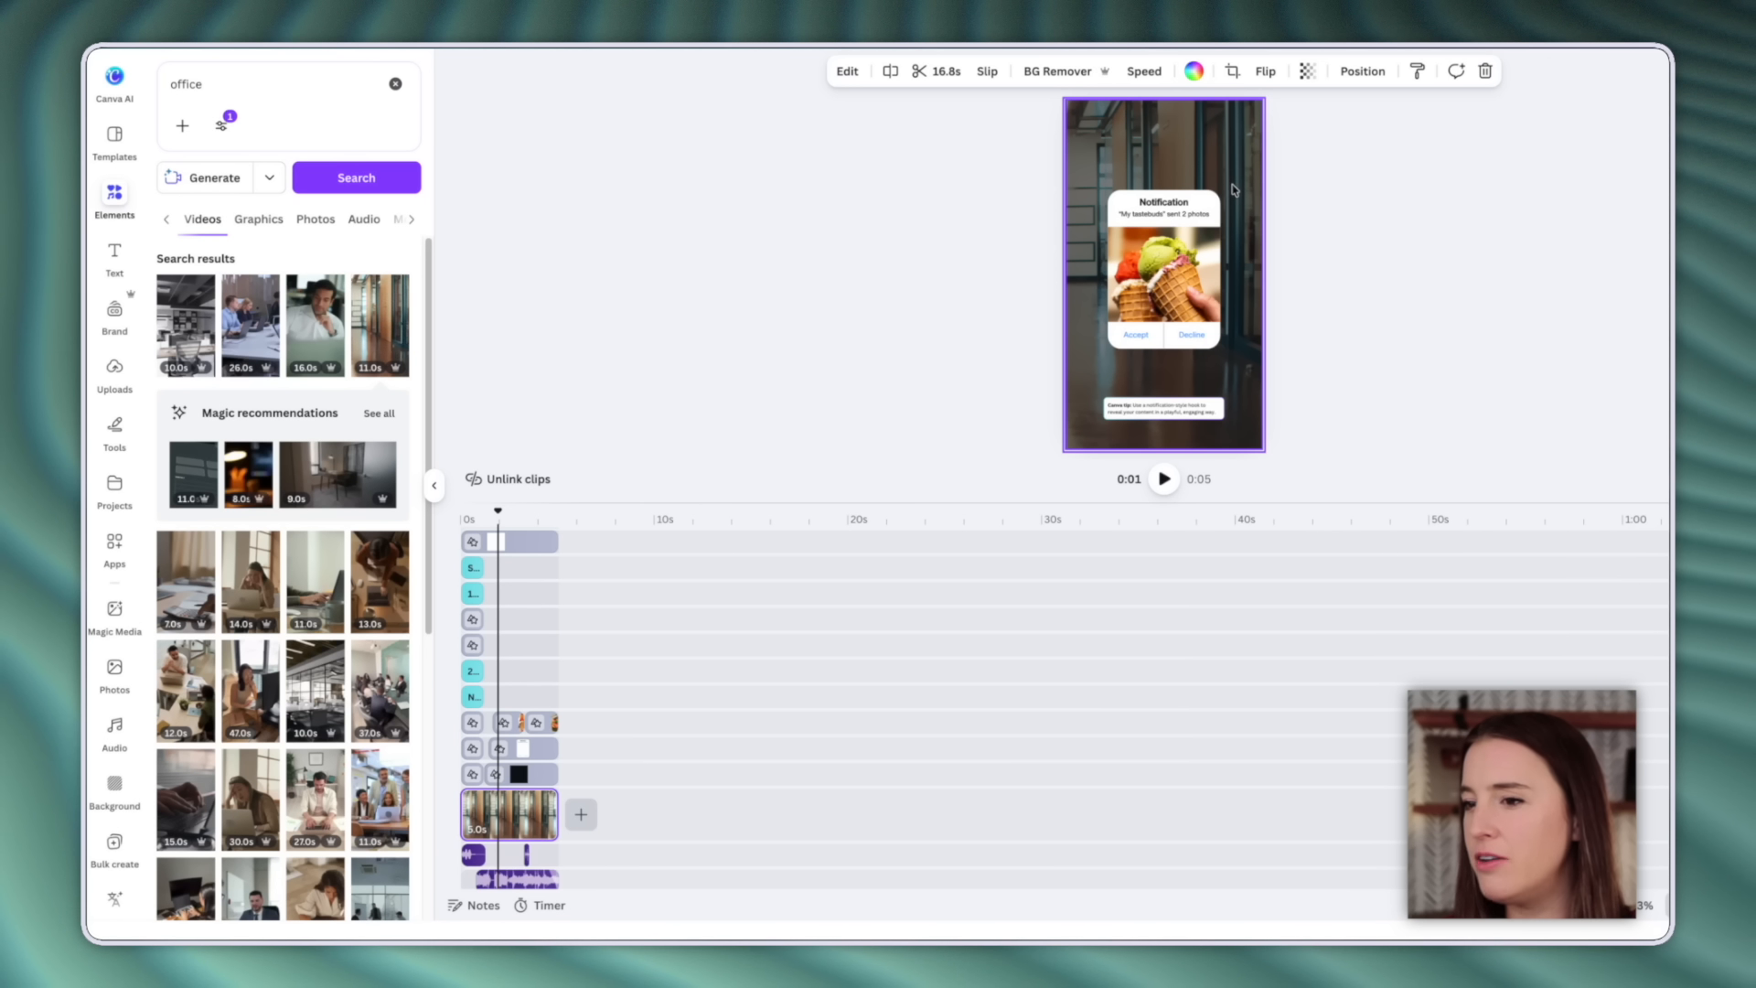
pyautogui.click(1193, 274)
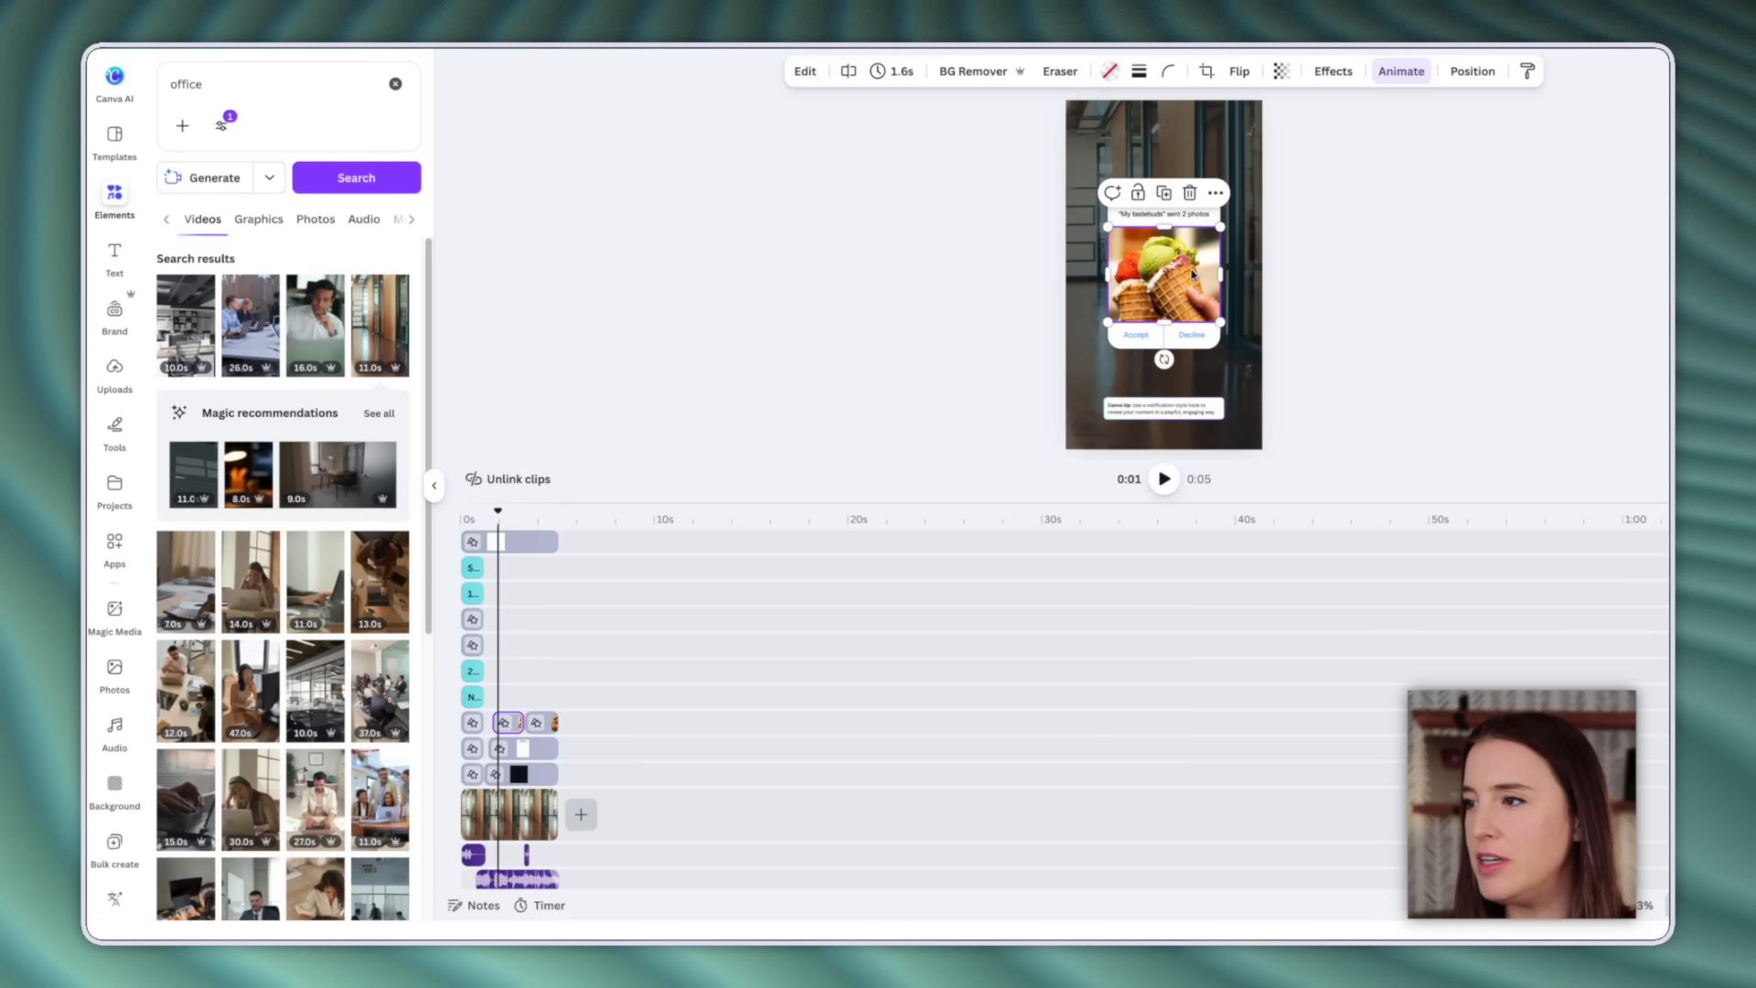
pyautogui.press('Delete')
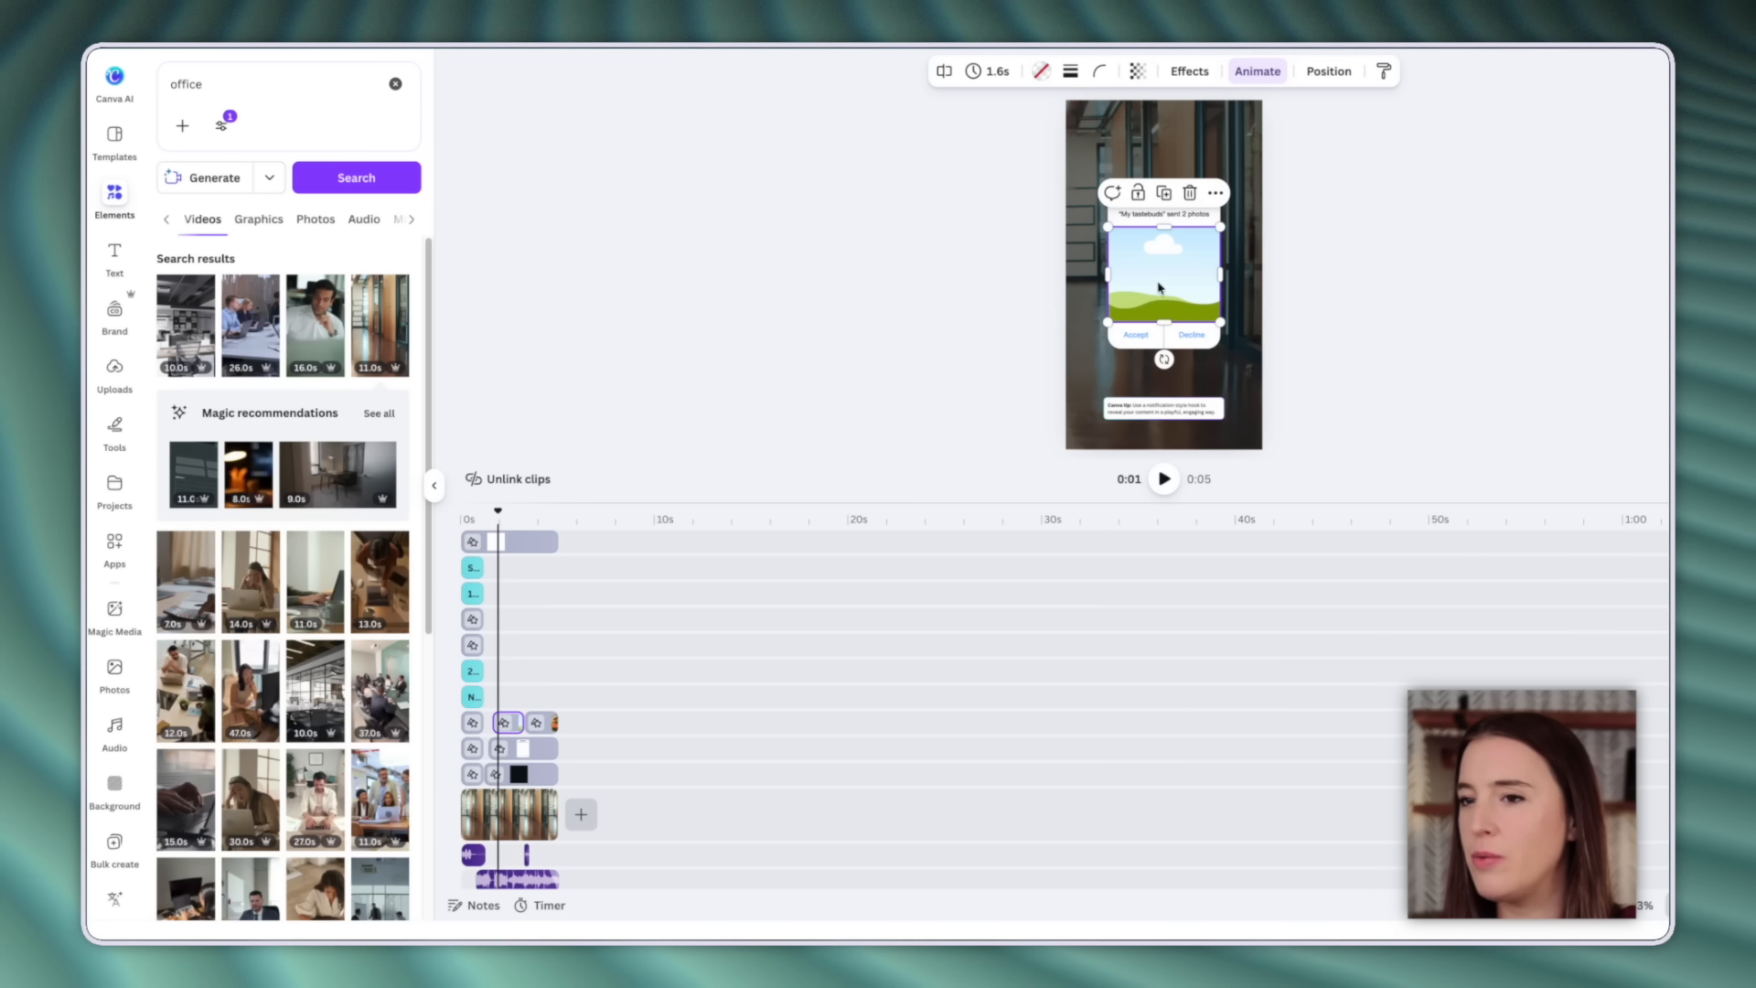
# Fill the notification frame with a Brand Photos image of a woman with a laptop.
pyautogui.click(122, 300)
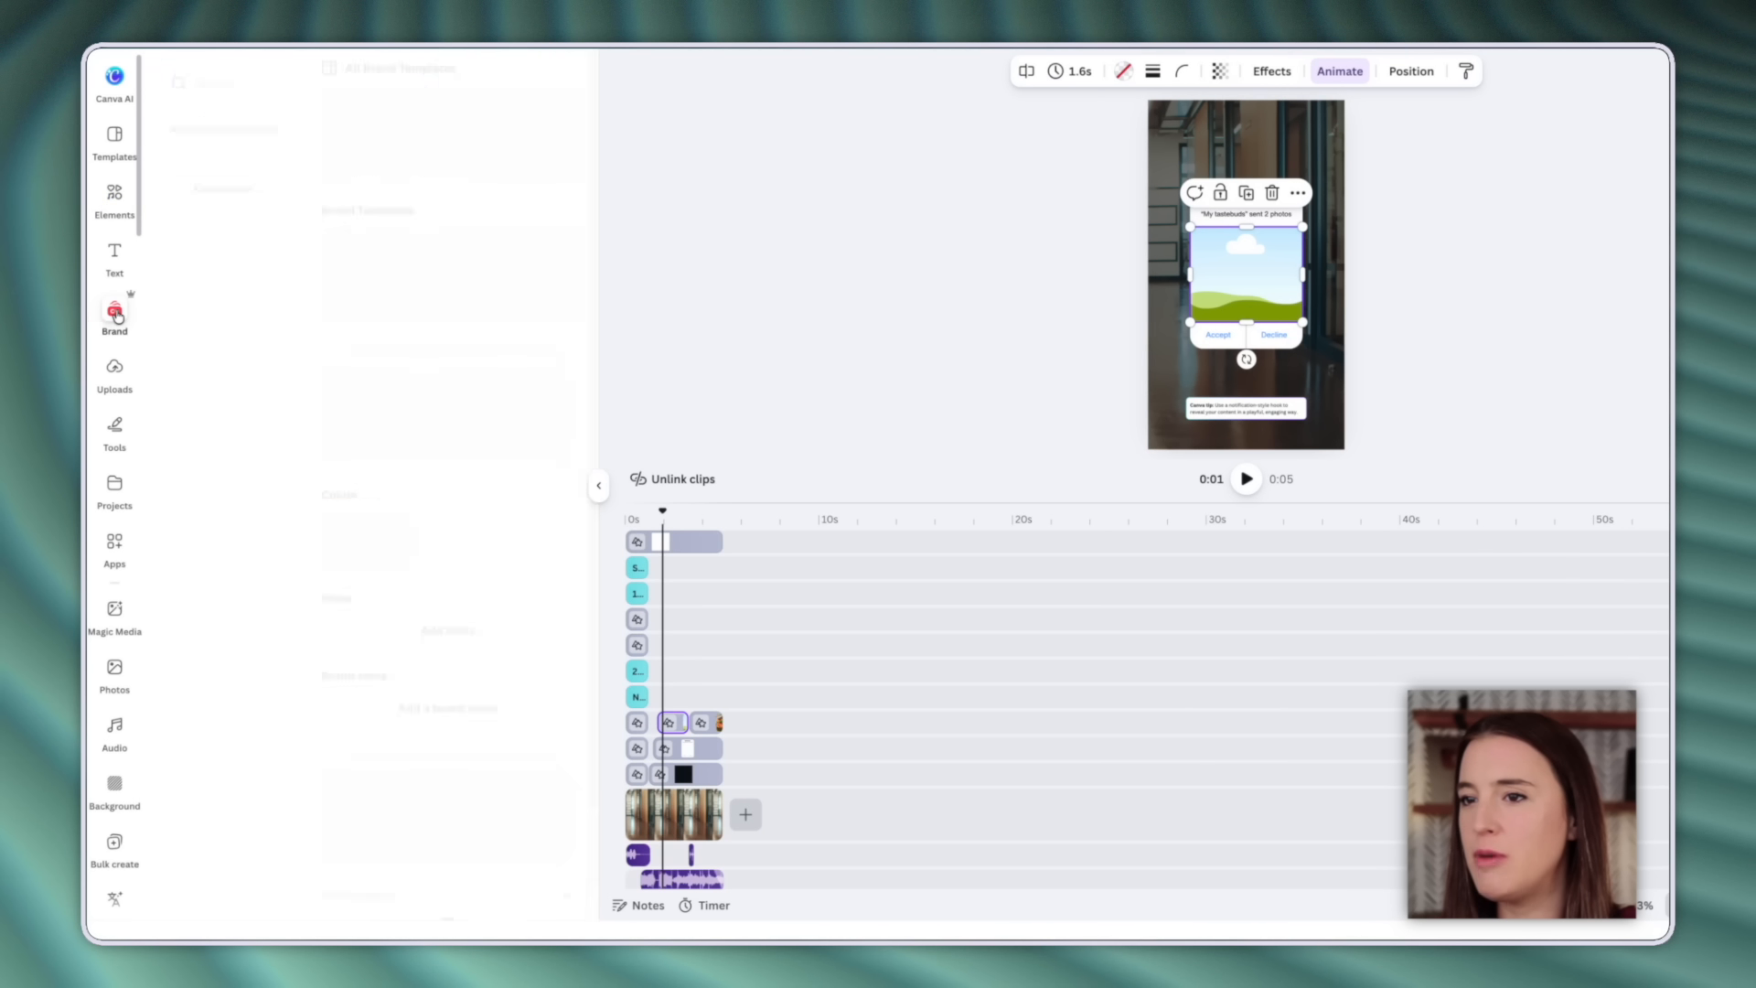
pyautogui.scroll(-1, 495, 660)
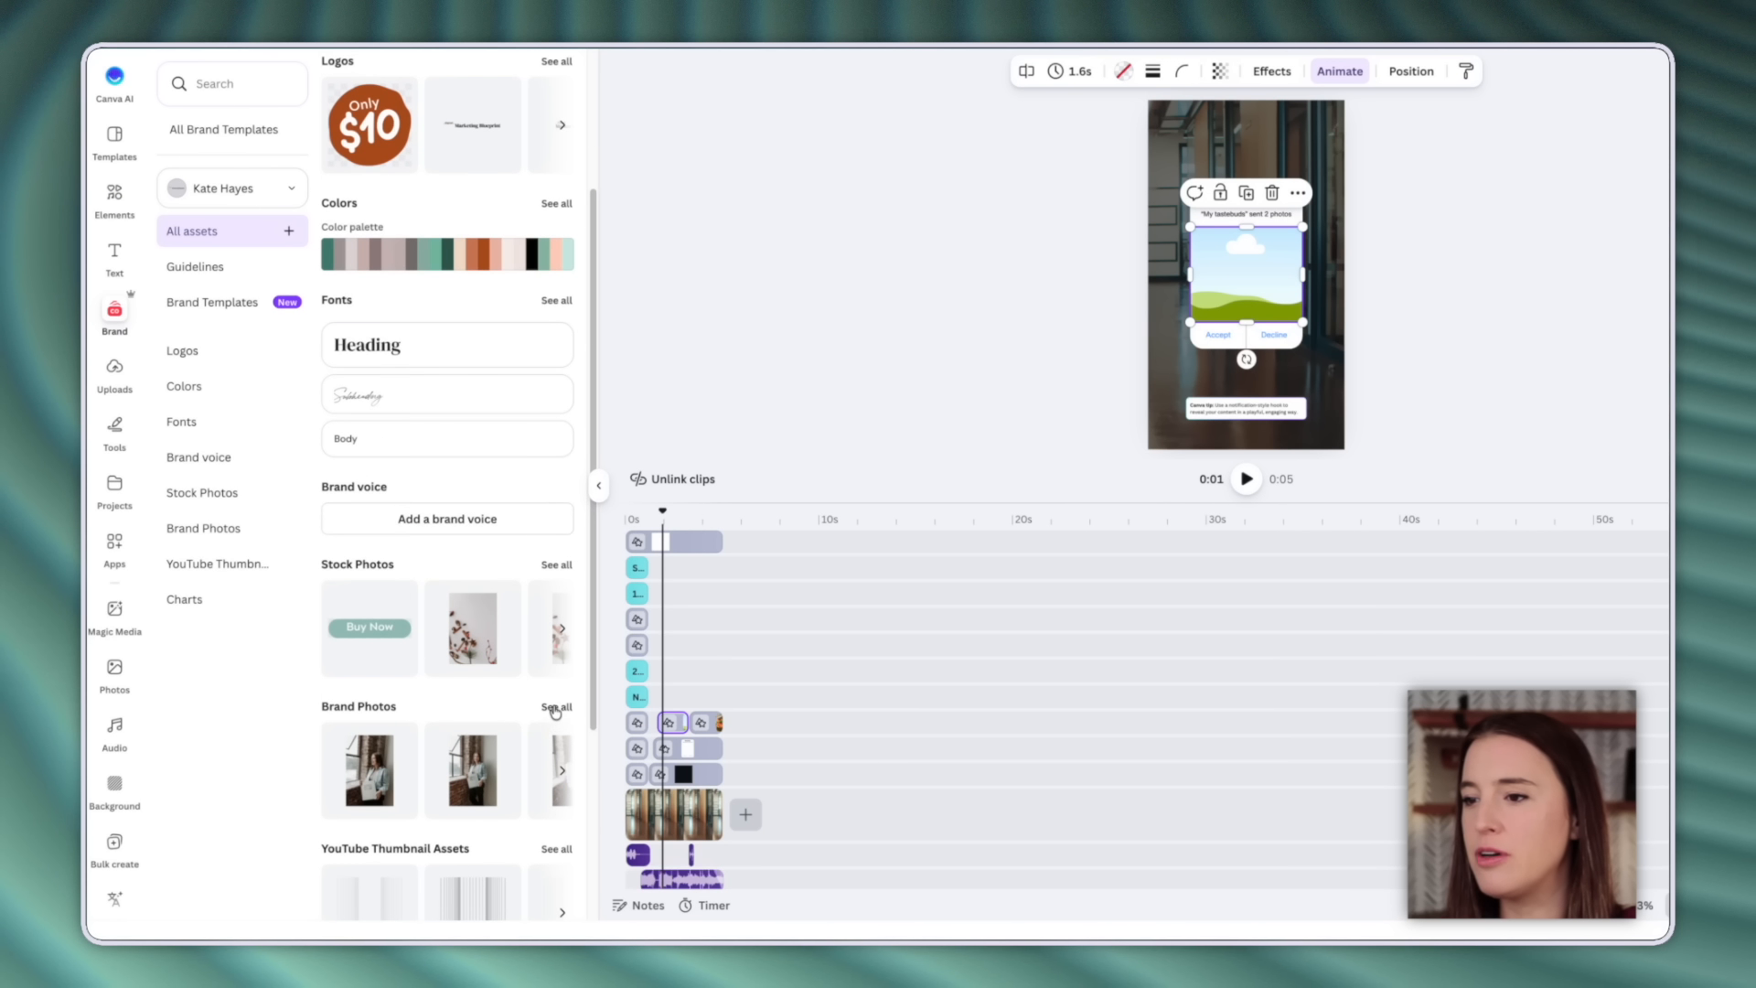
pyautogui.click(554, 676)
pyautogui.moveTo(526, 343)
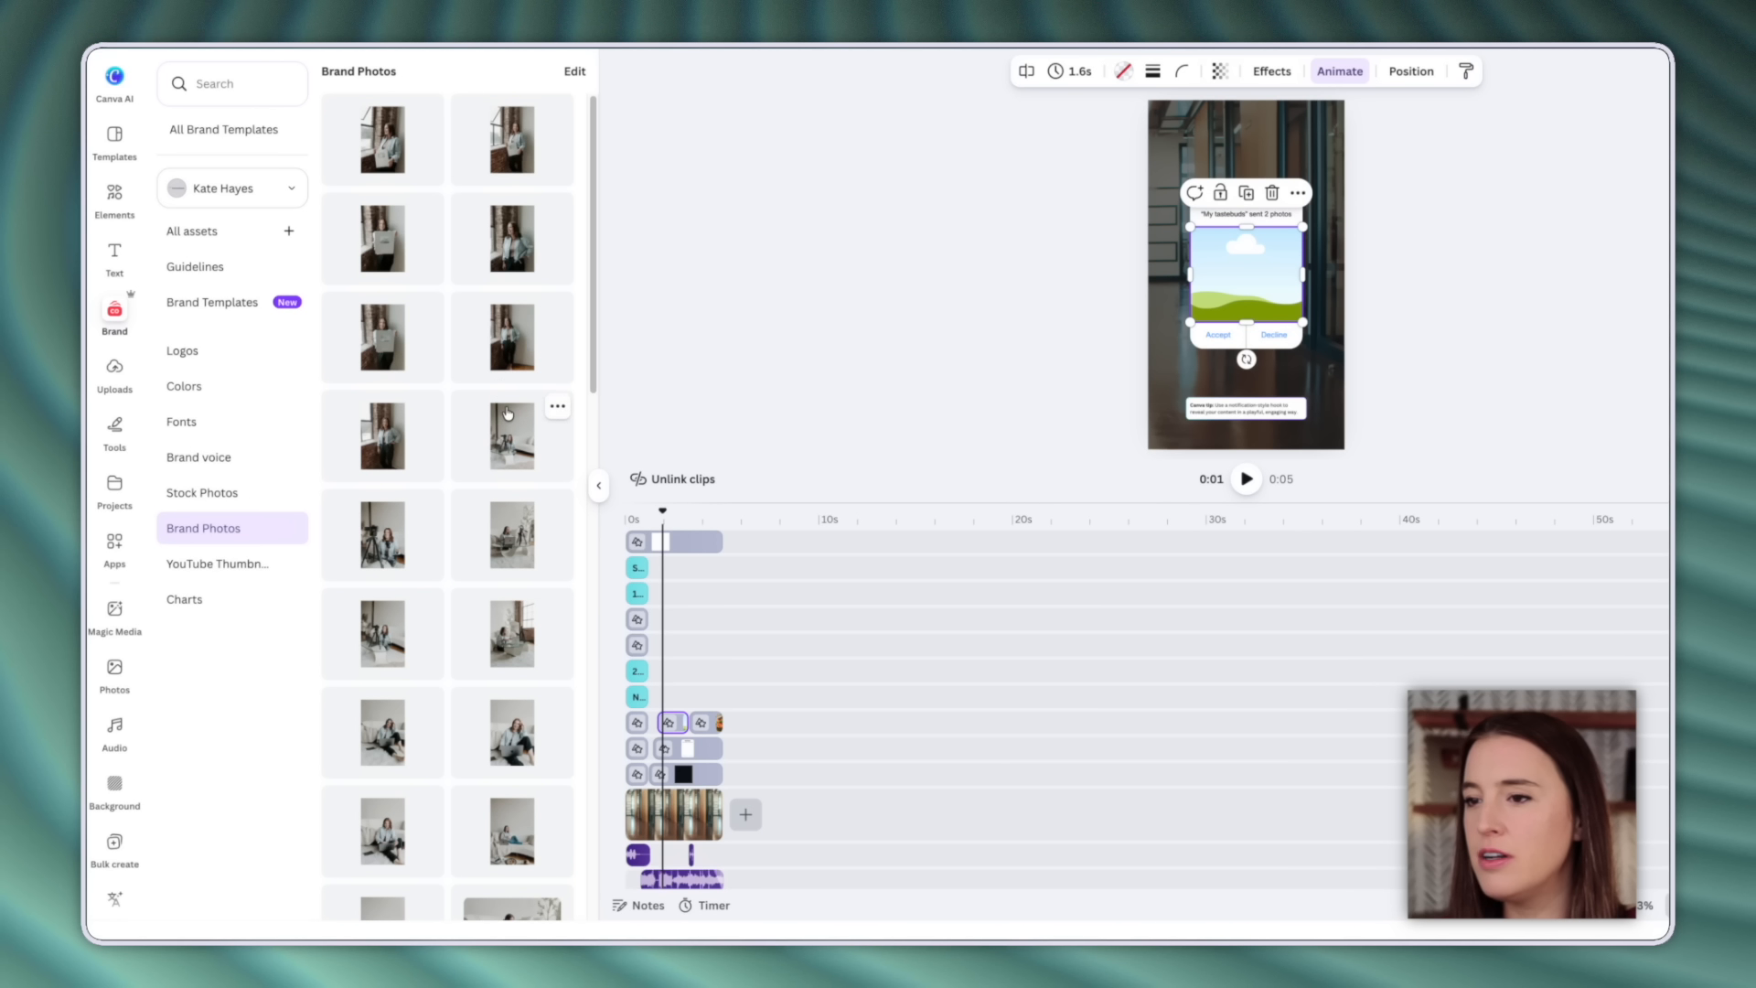
pyautogui.moveTo(385, 546); pyautogui.dragTo(1245, 296)
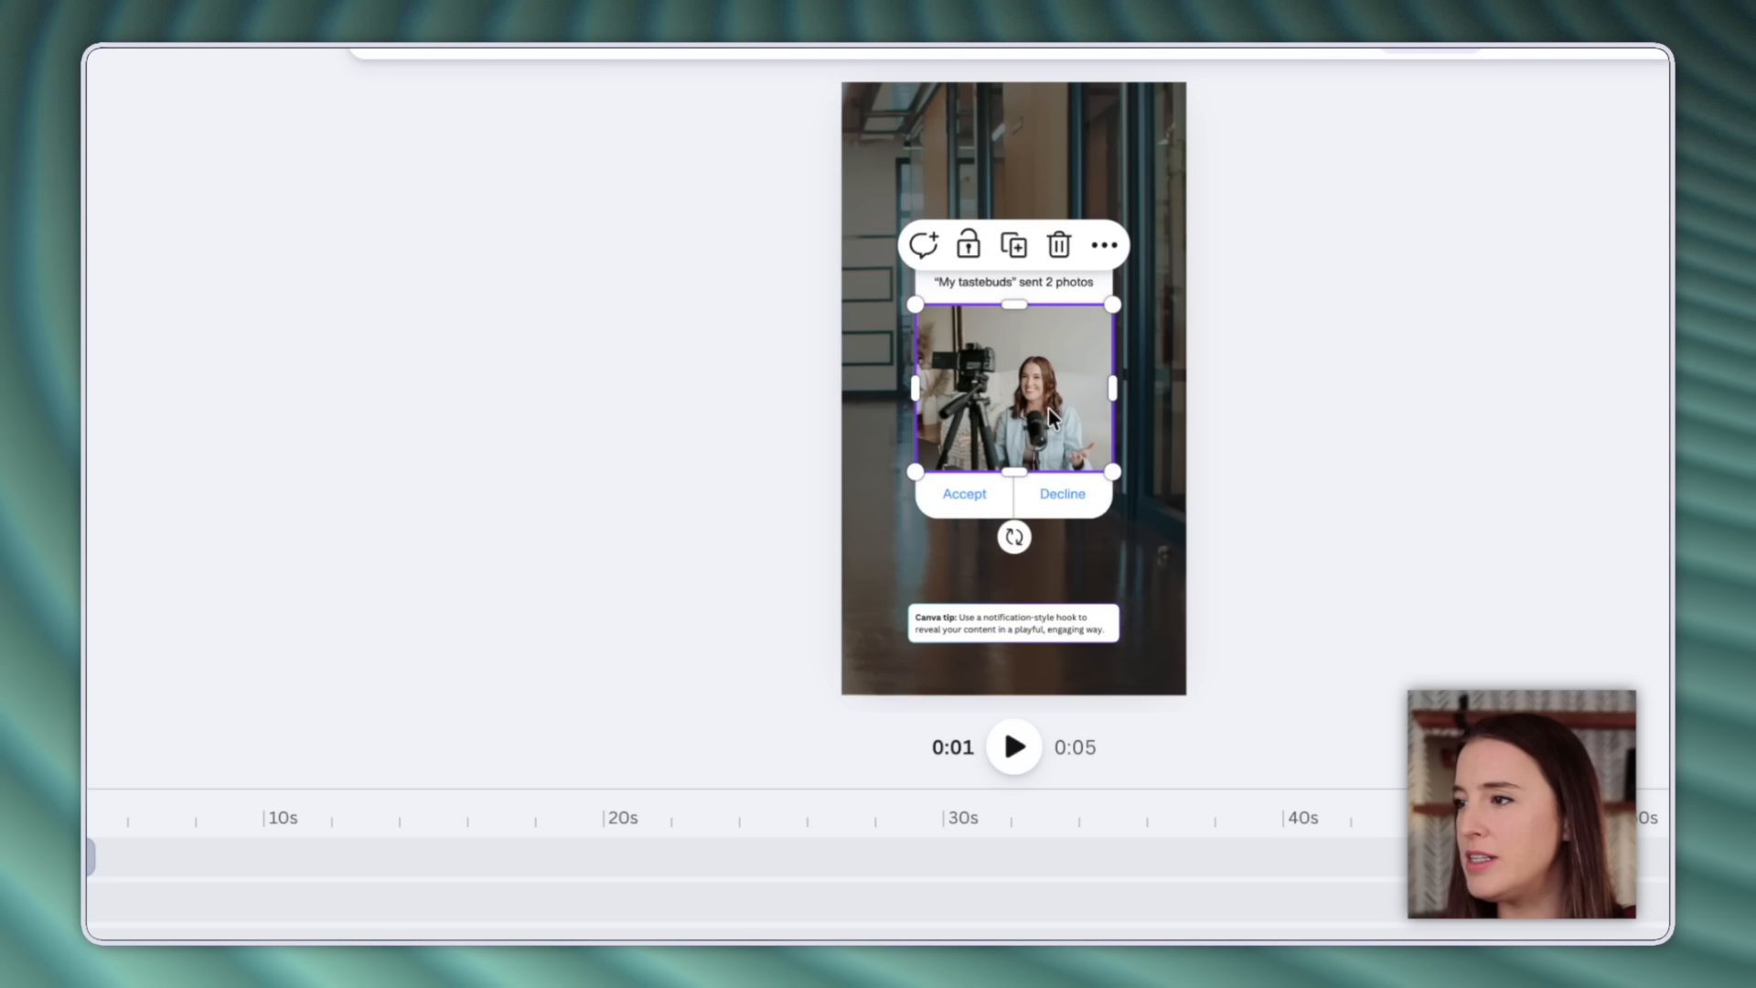
pyautogui.doubleClick(1265, 286)
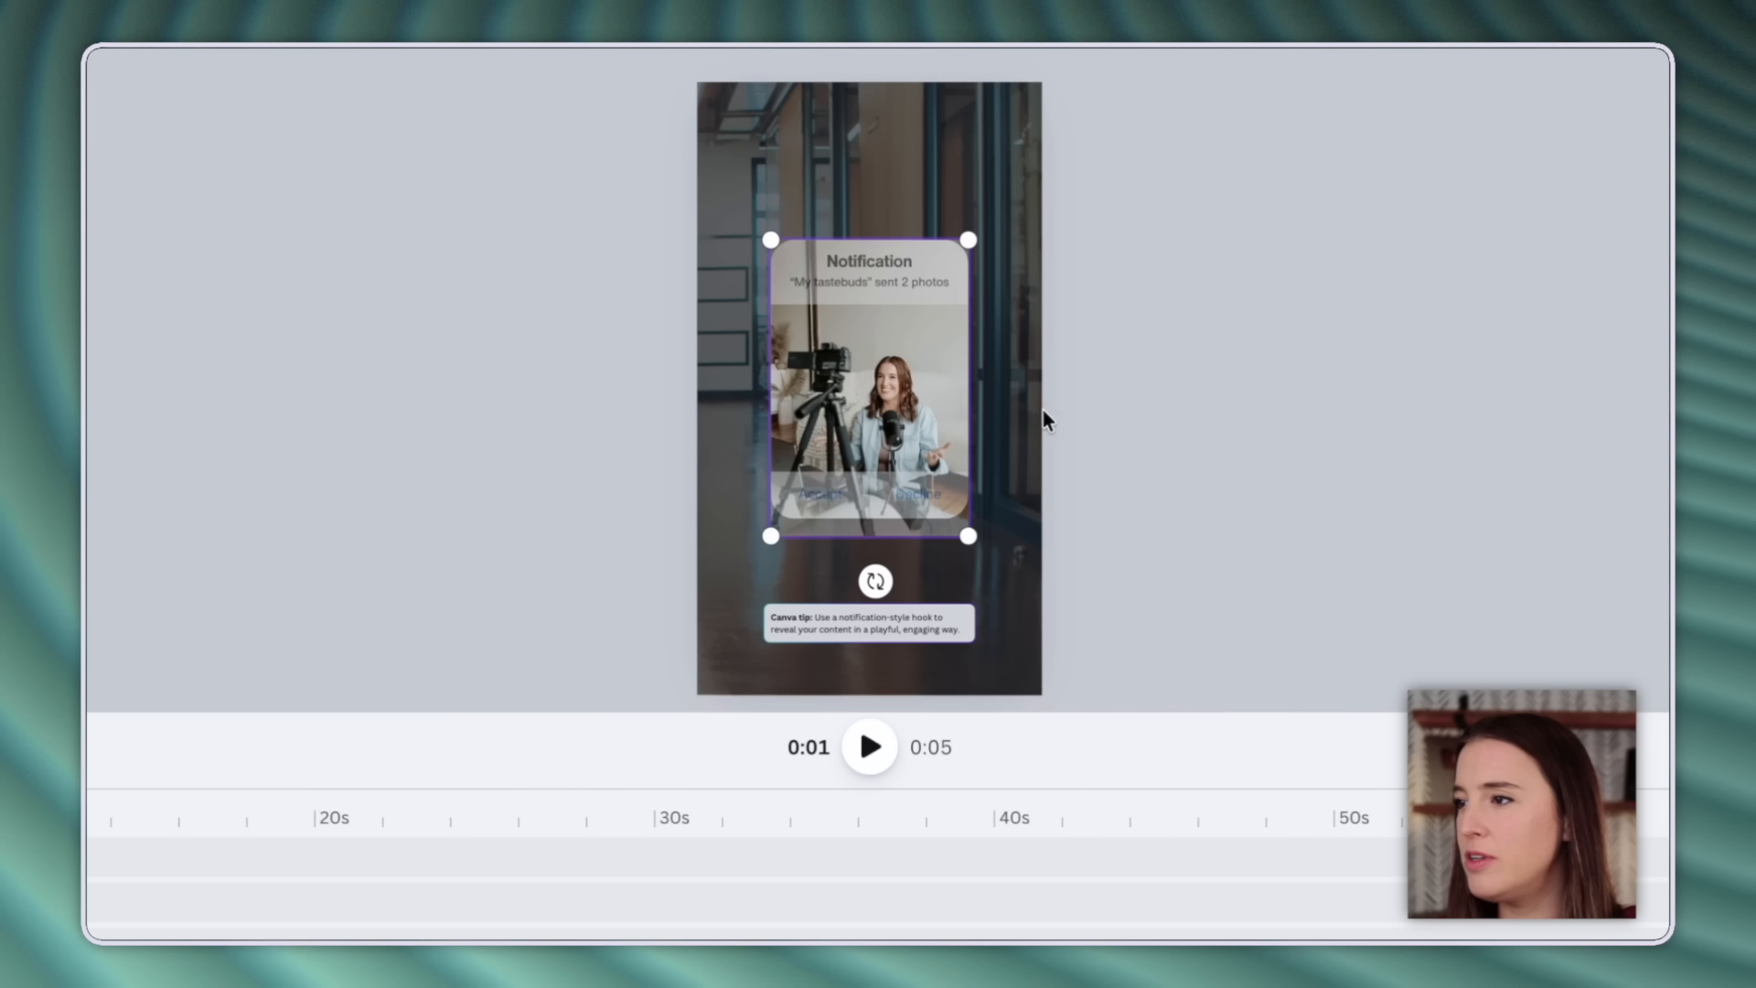
pyautogui.moveTo(926, 406); pyautogui.dragTo(928, 380)
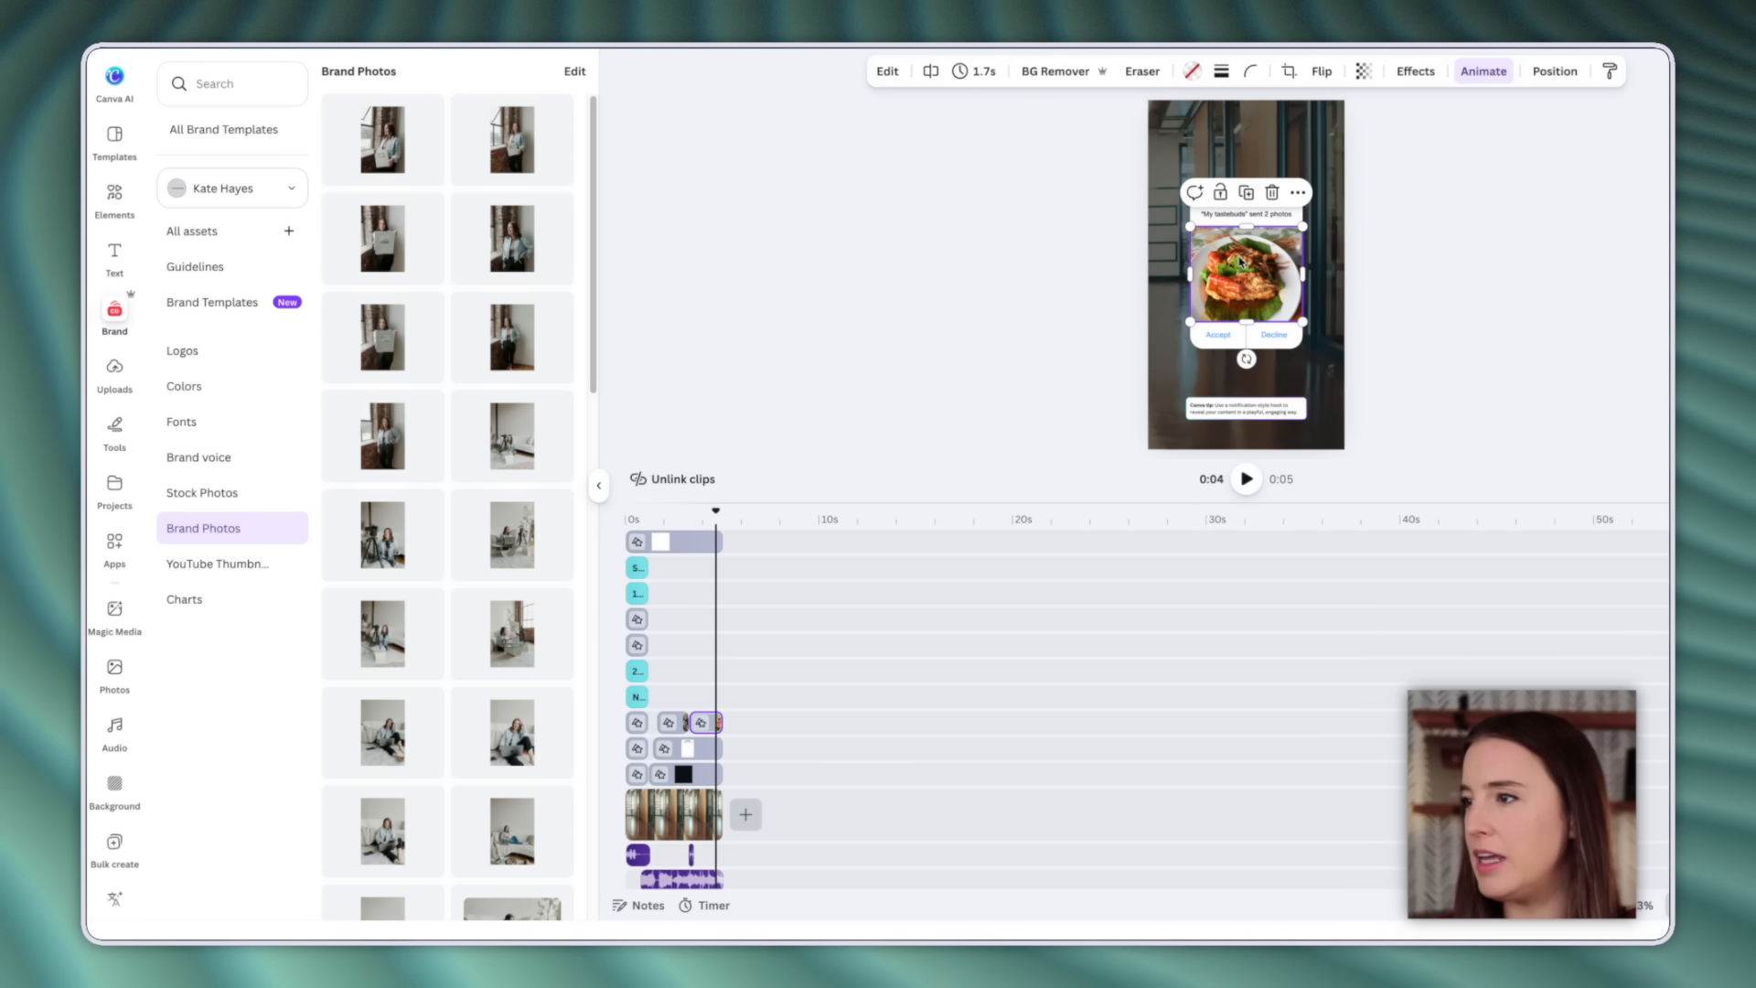
pyautogui.press('Delete')
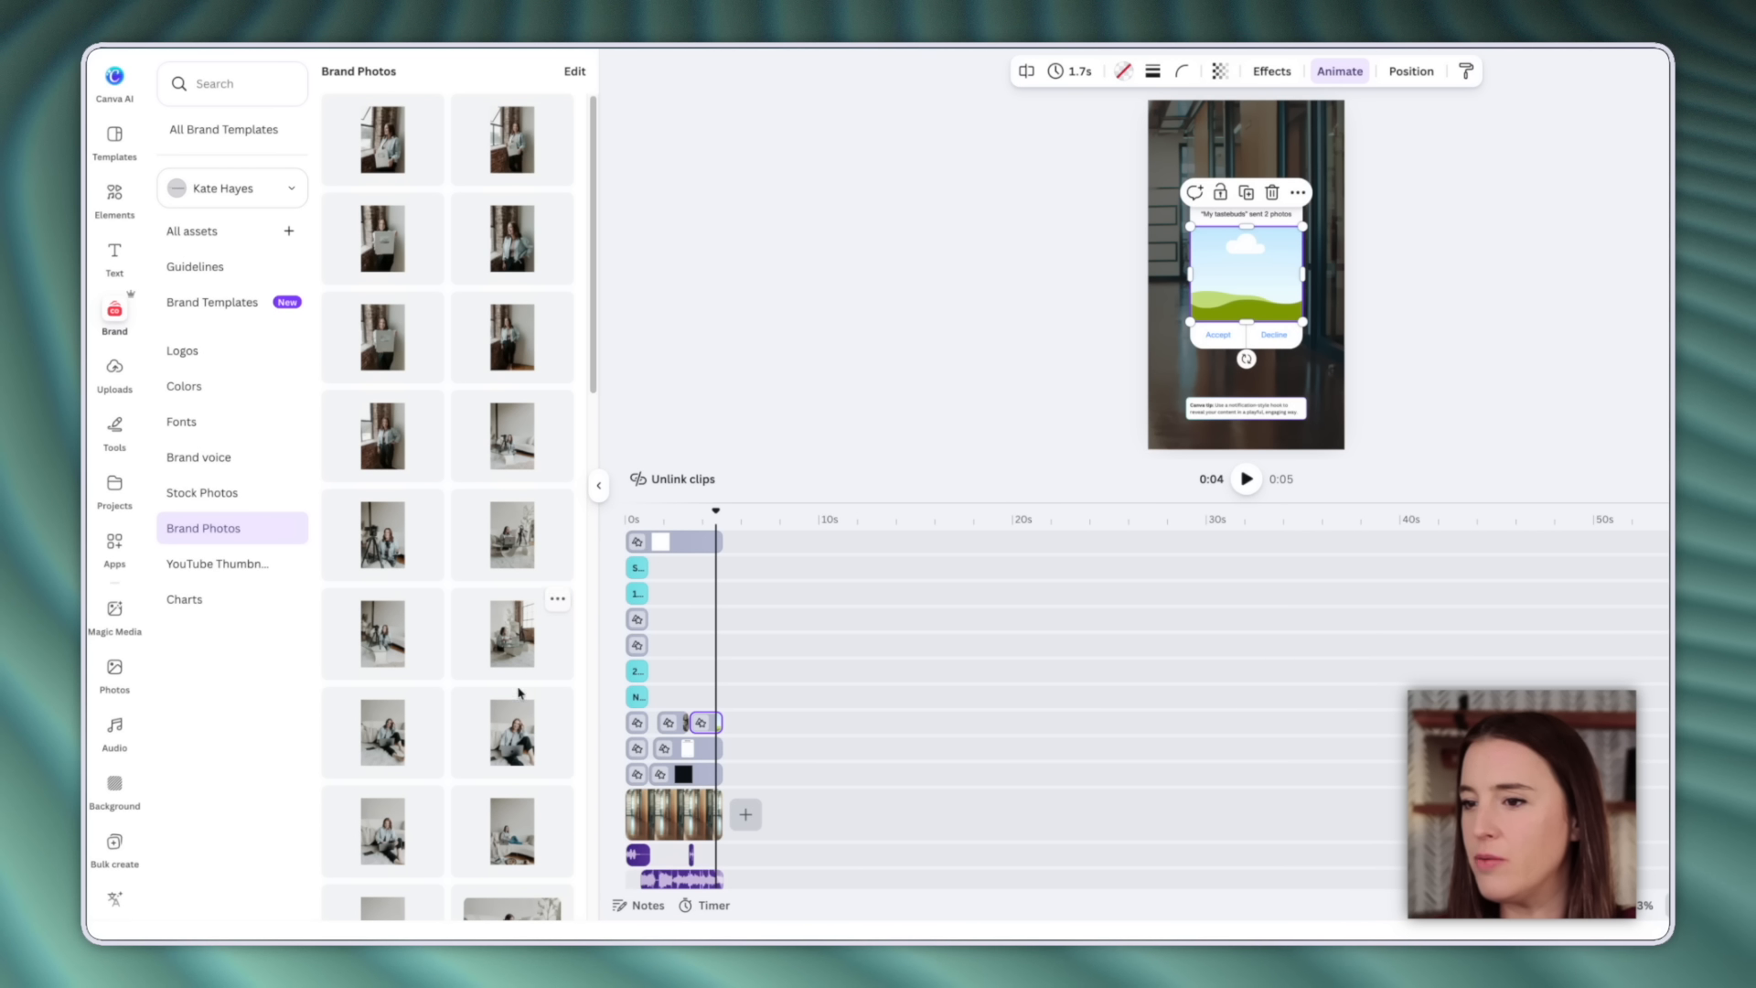
pyautogui.scroll(-3, 520, 686)
pyautogui.moveTo(512, 515); pyautogui.dragTo(1212, 307)
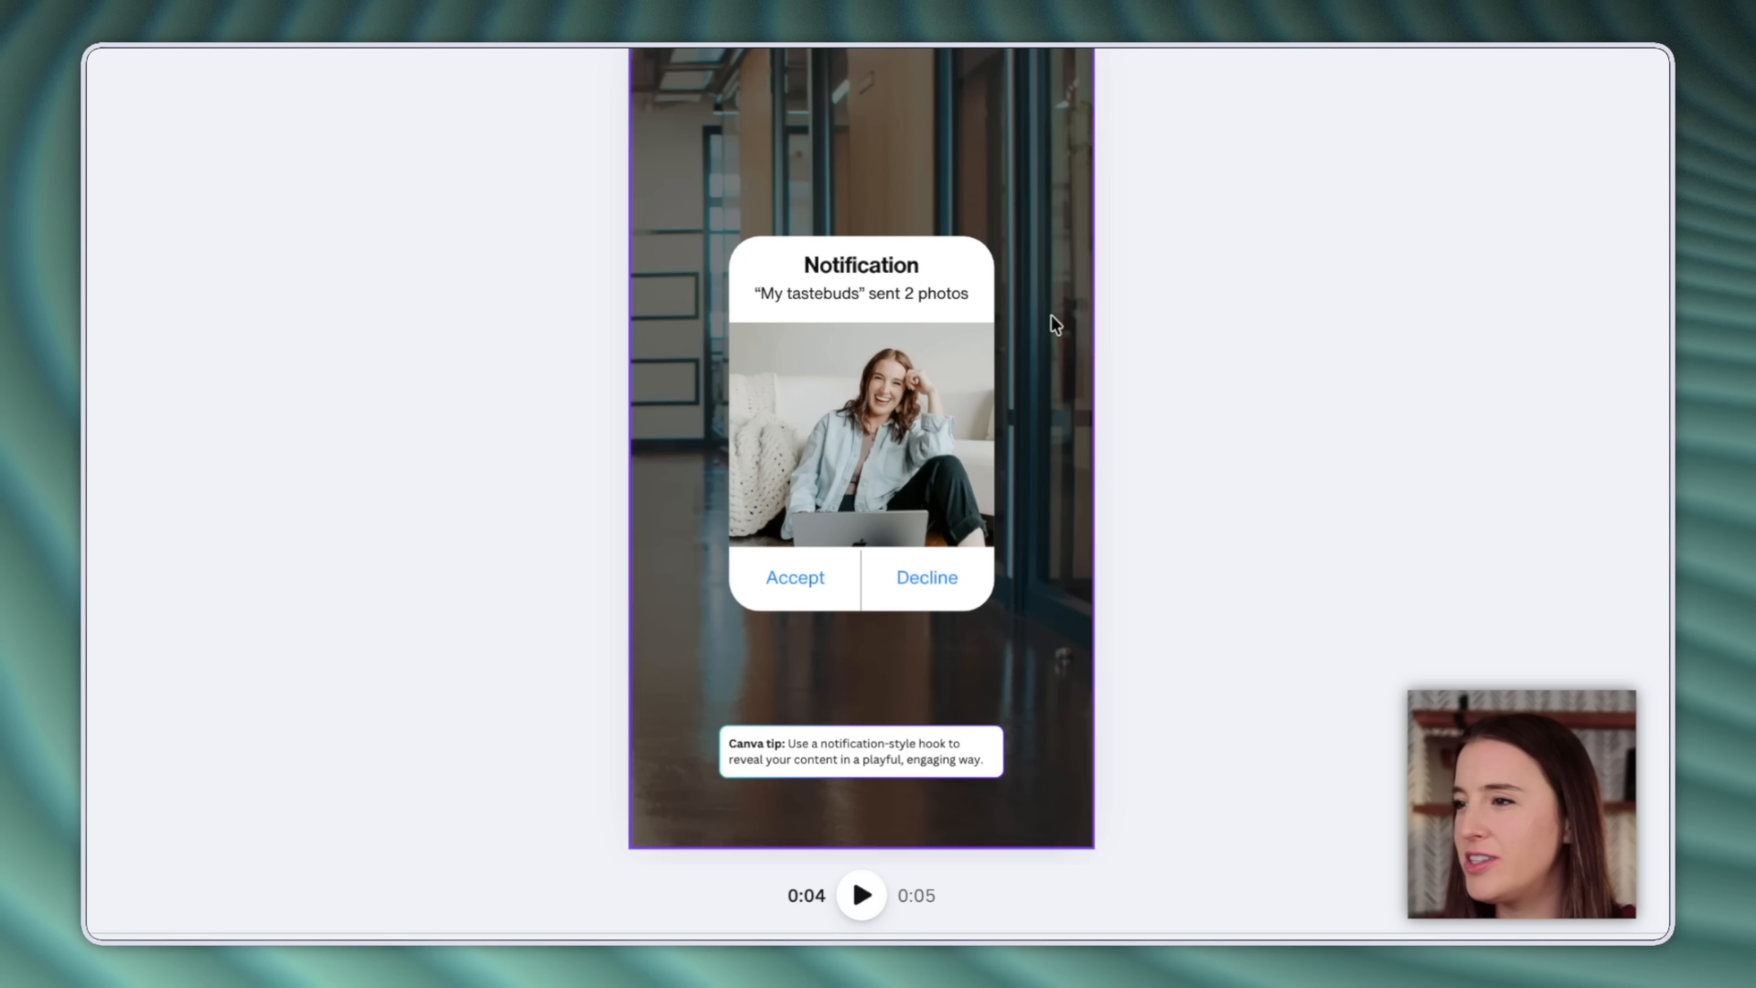
# Replace the 'My tastebuds' subtitle with 'Happy Monday!' and delete the Canva tip box.
pyautogui.click(920, 295)
pyautogui.doubleClick(920, 295)
pyautogui.click(975, 295)
pyautogui.moveTo(976, 296); pyautogui.dragTo(764, 300)
pyautogui.press('BackSpace')
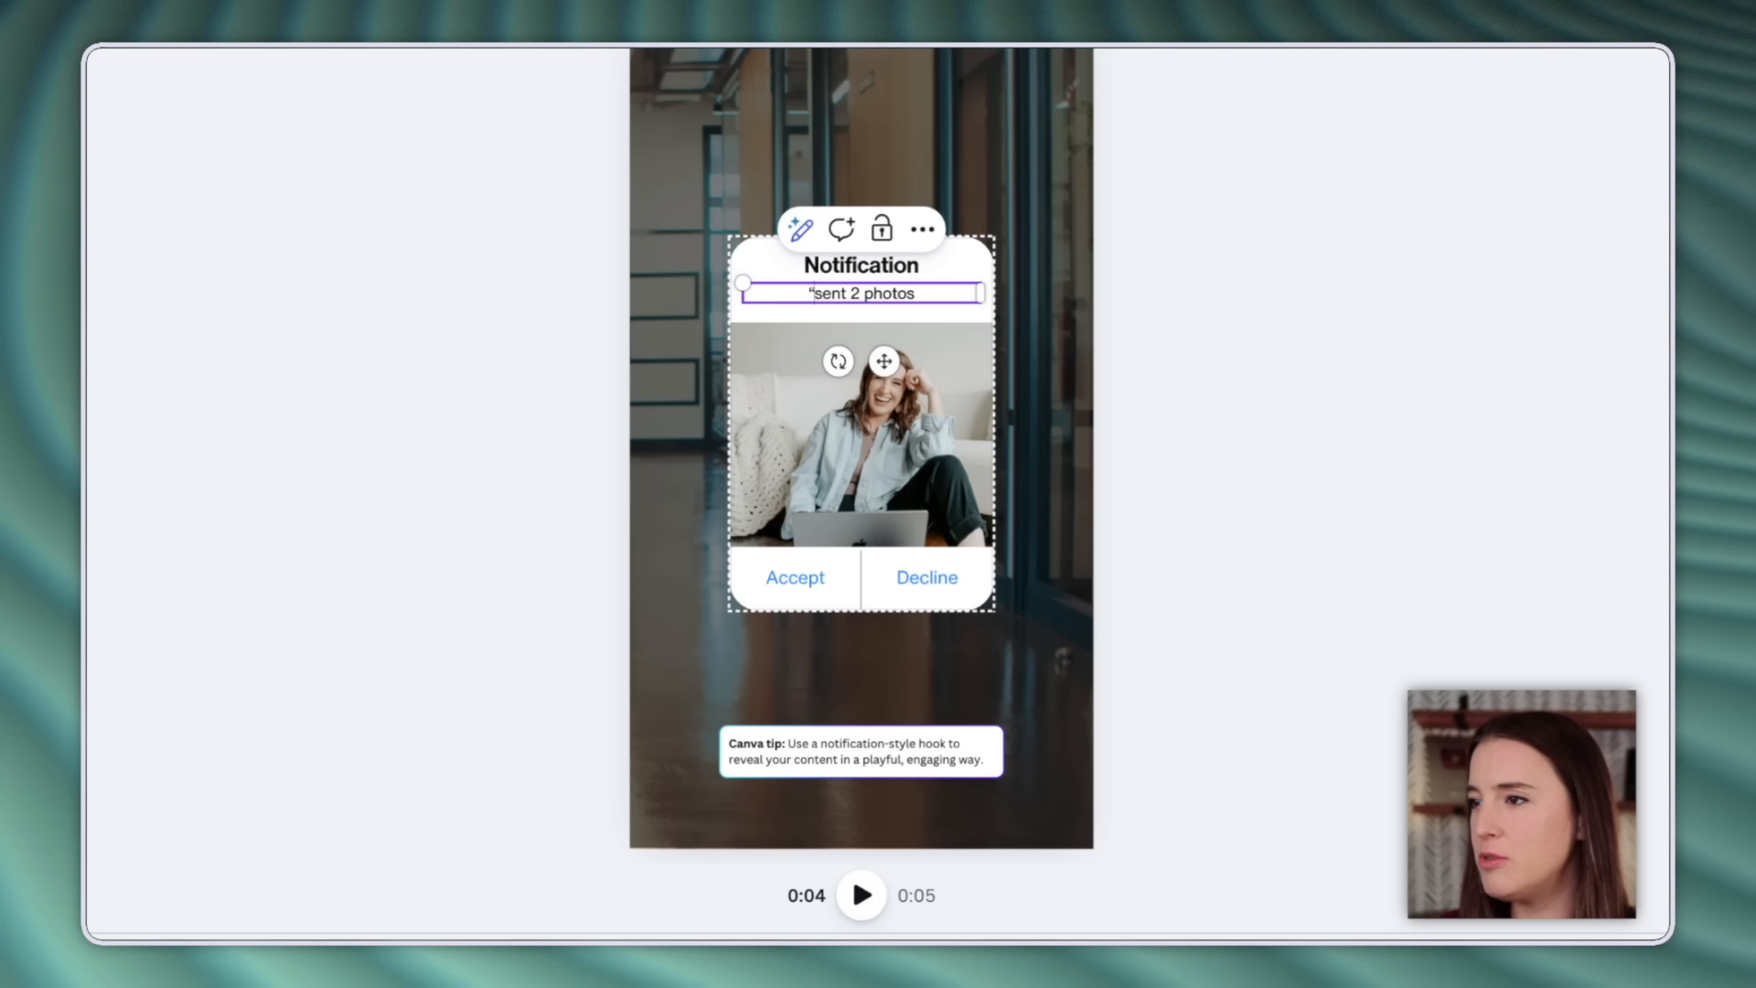
pyautogui.hotkey('ctrl', 'a')
pyautogui.write('Happy Monday')
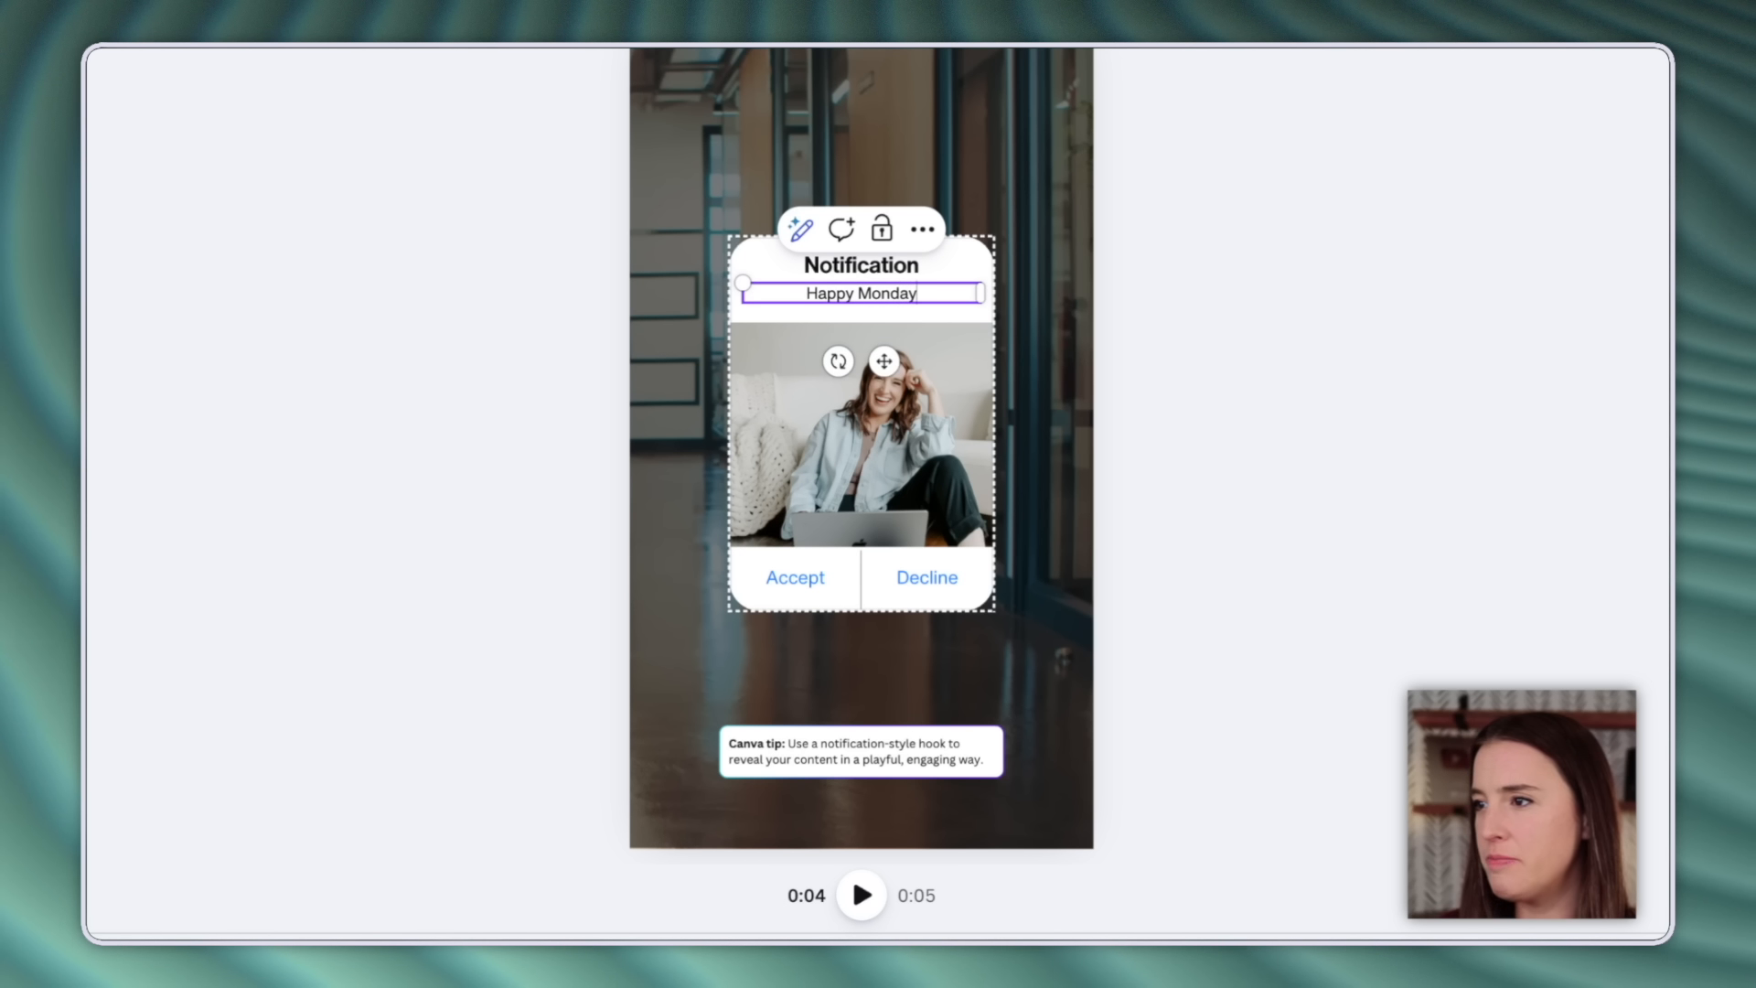
pyautogui.write('!')
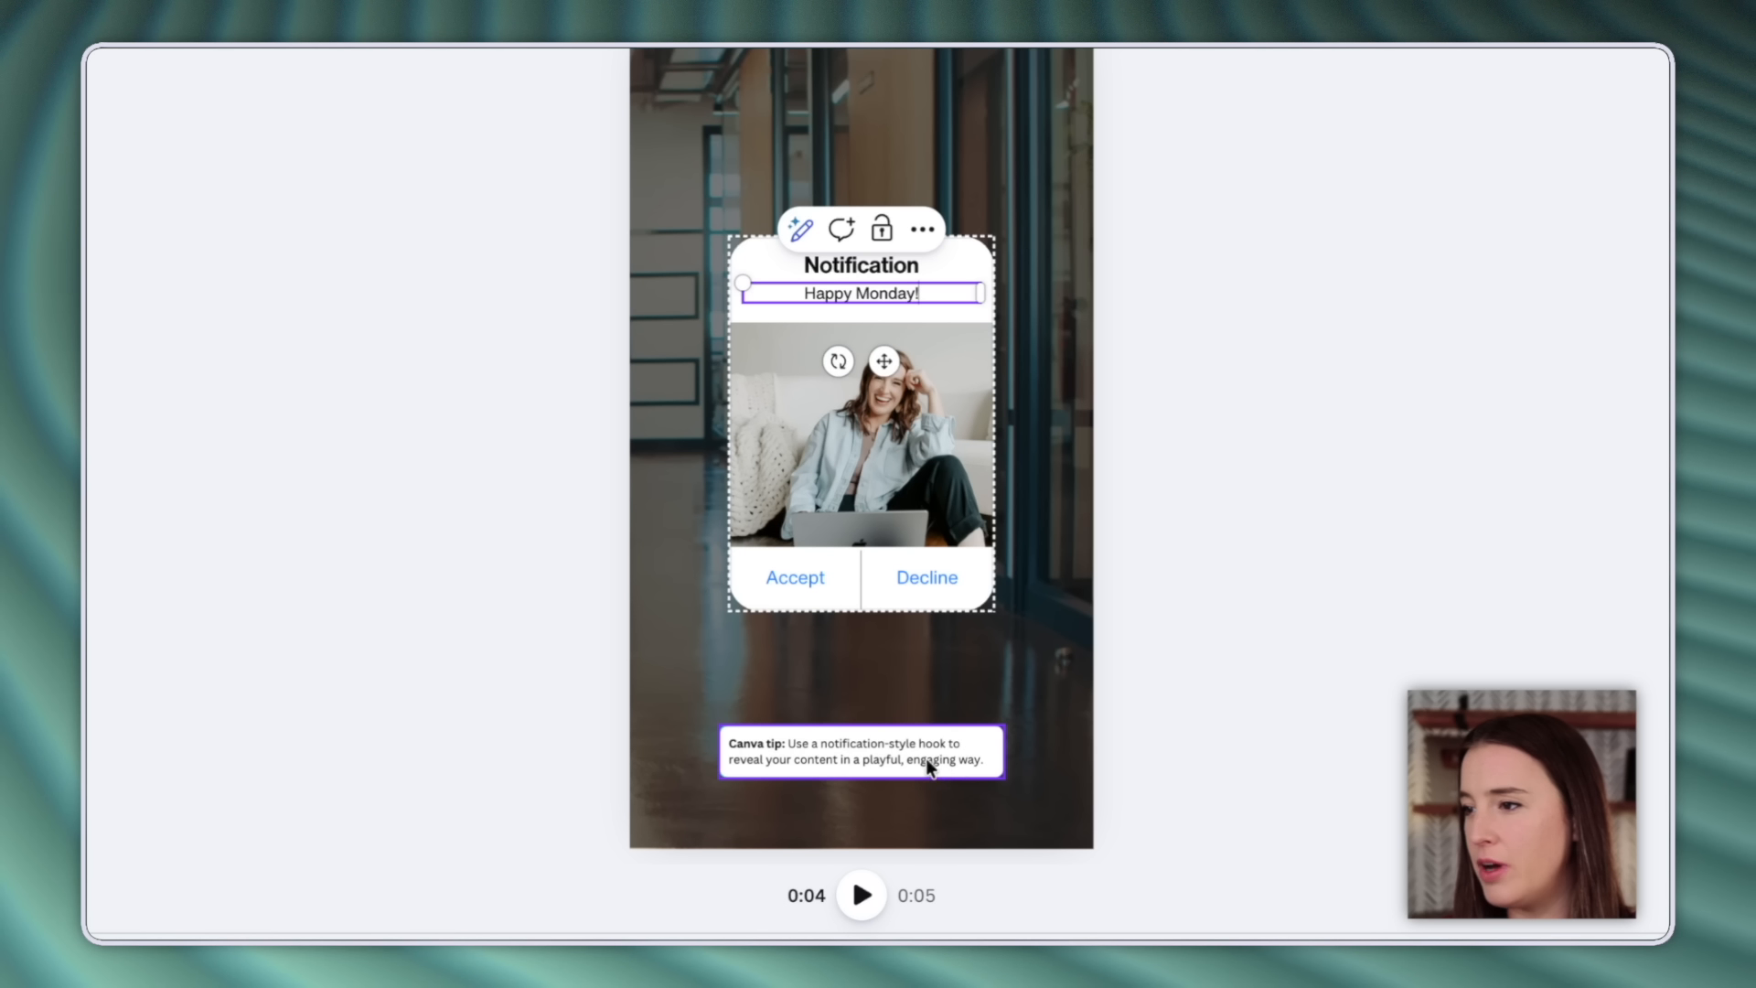
pyautogui.click(894, 749)
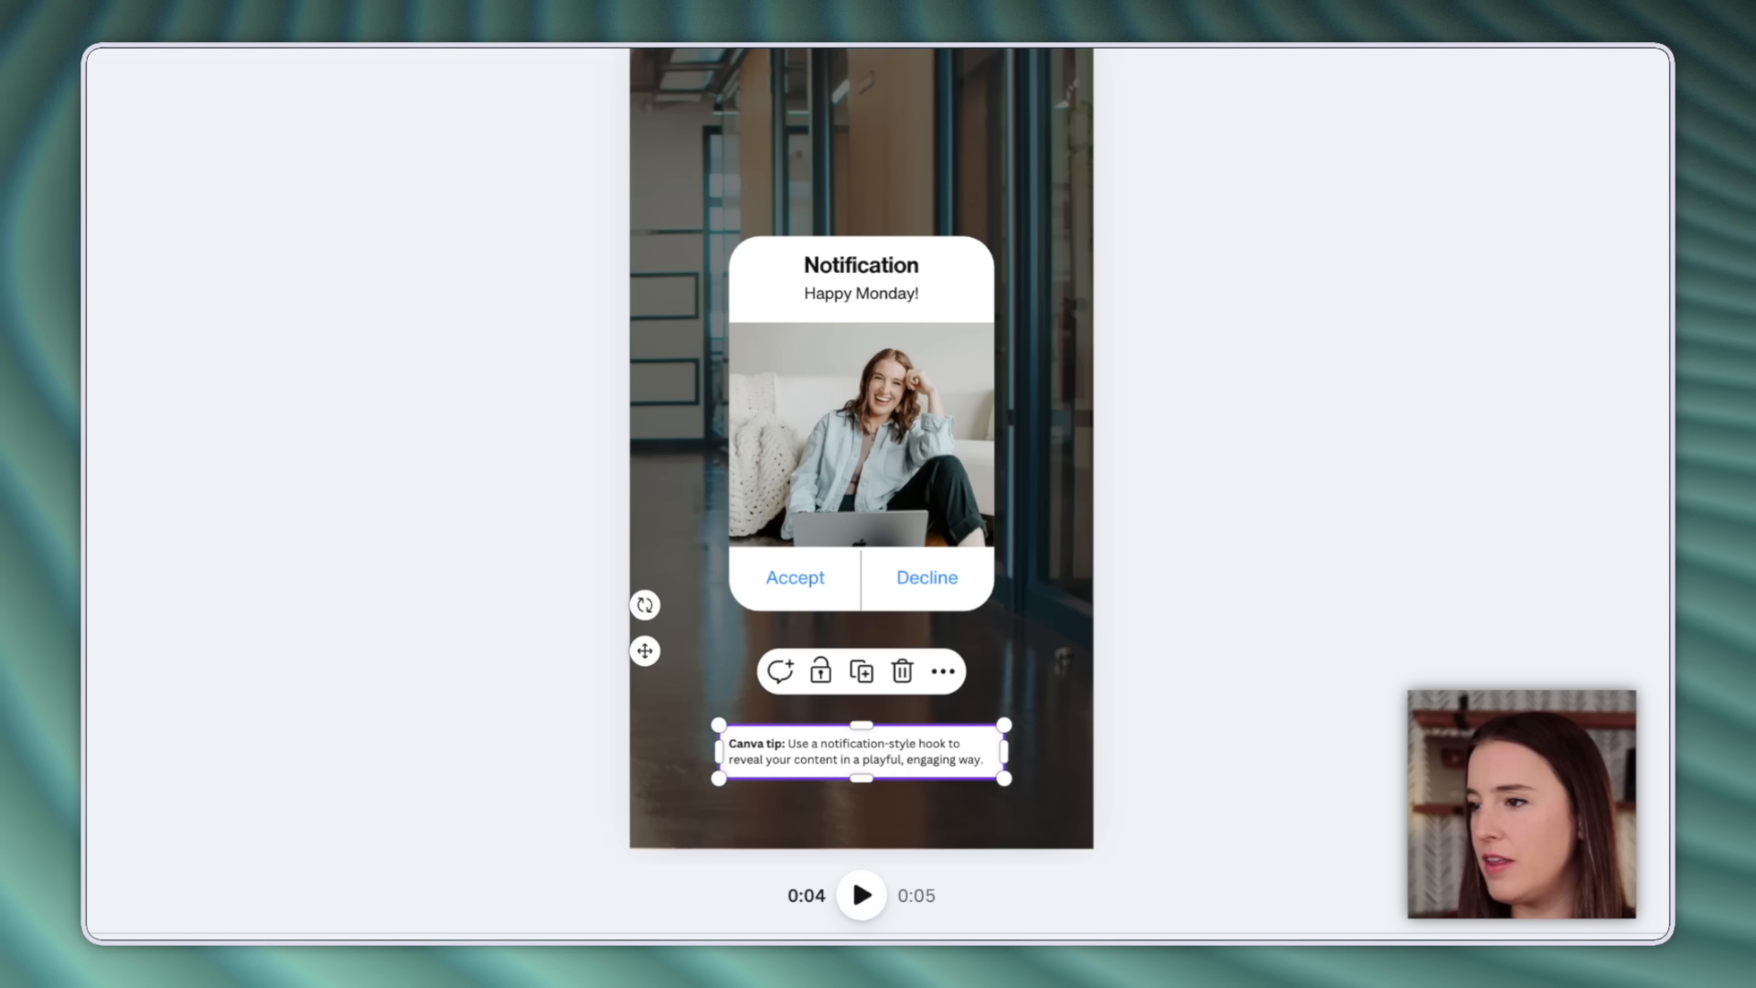
pyautogui.press('Delete')
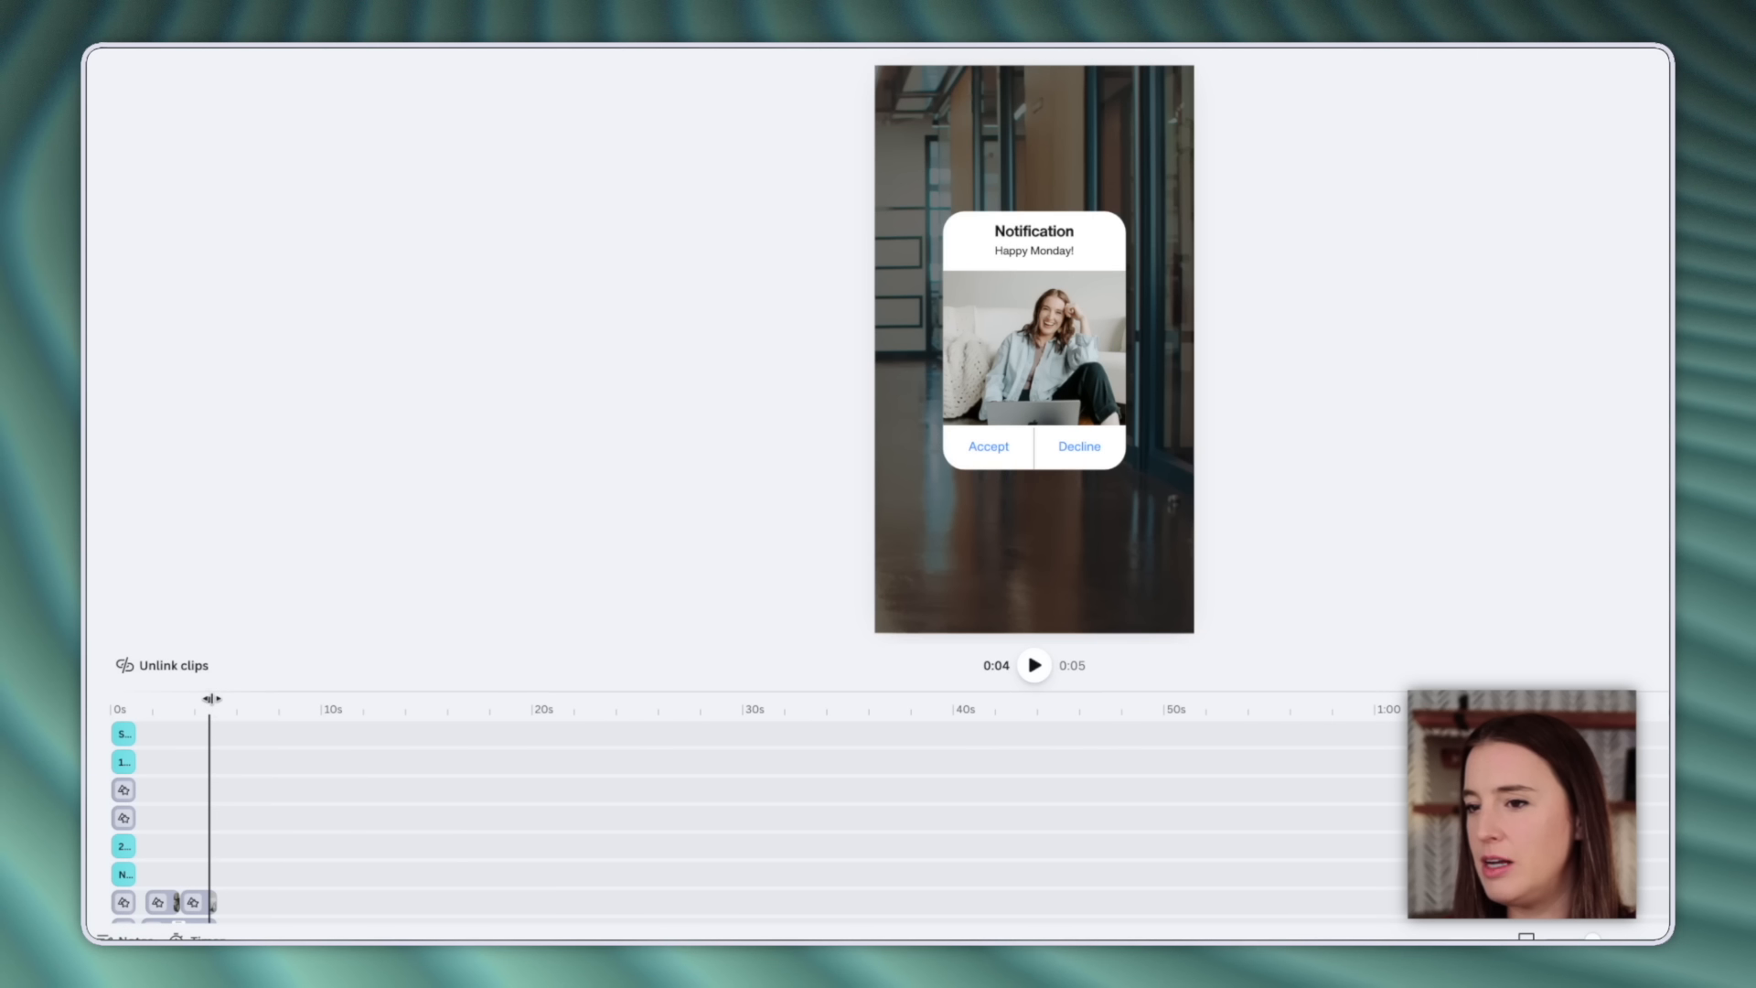
# Rewind and play the notification hook preview, re-check the frame photo, and replay it.
pyautogui.moveTo(212, 699); pyautogui.dragTo(111, 698)
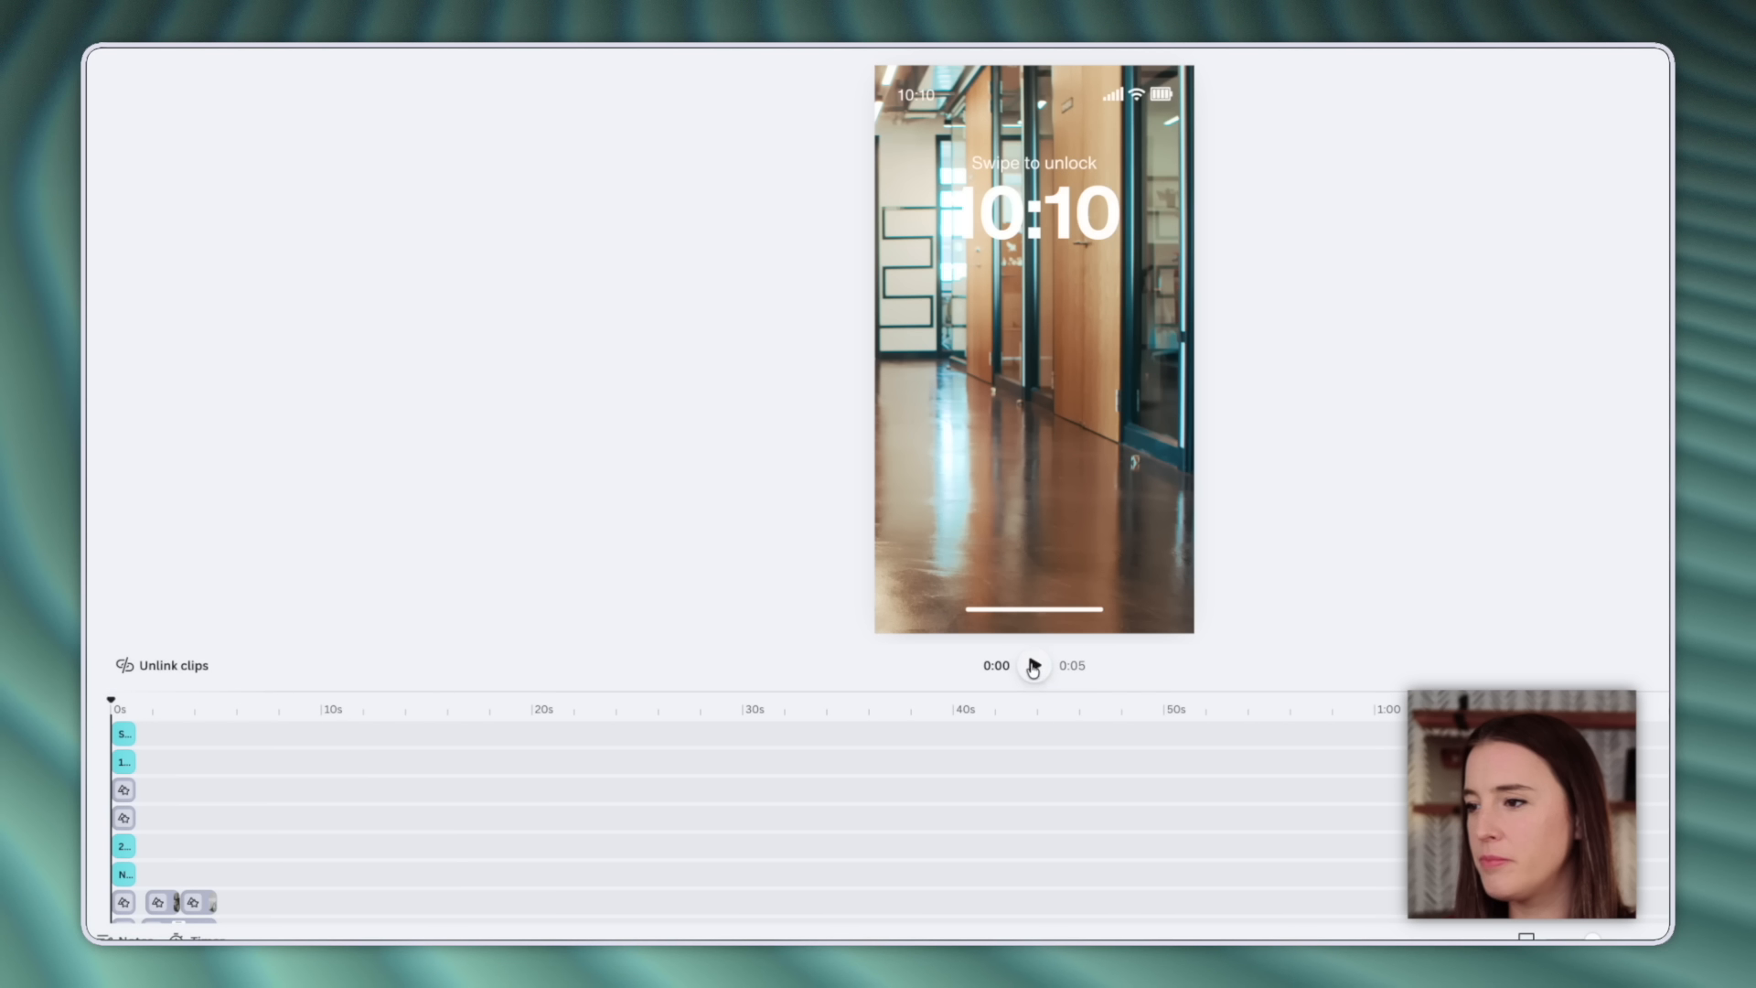
pyautogui.click(1034, 666)
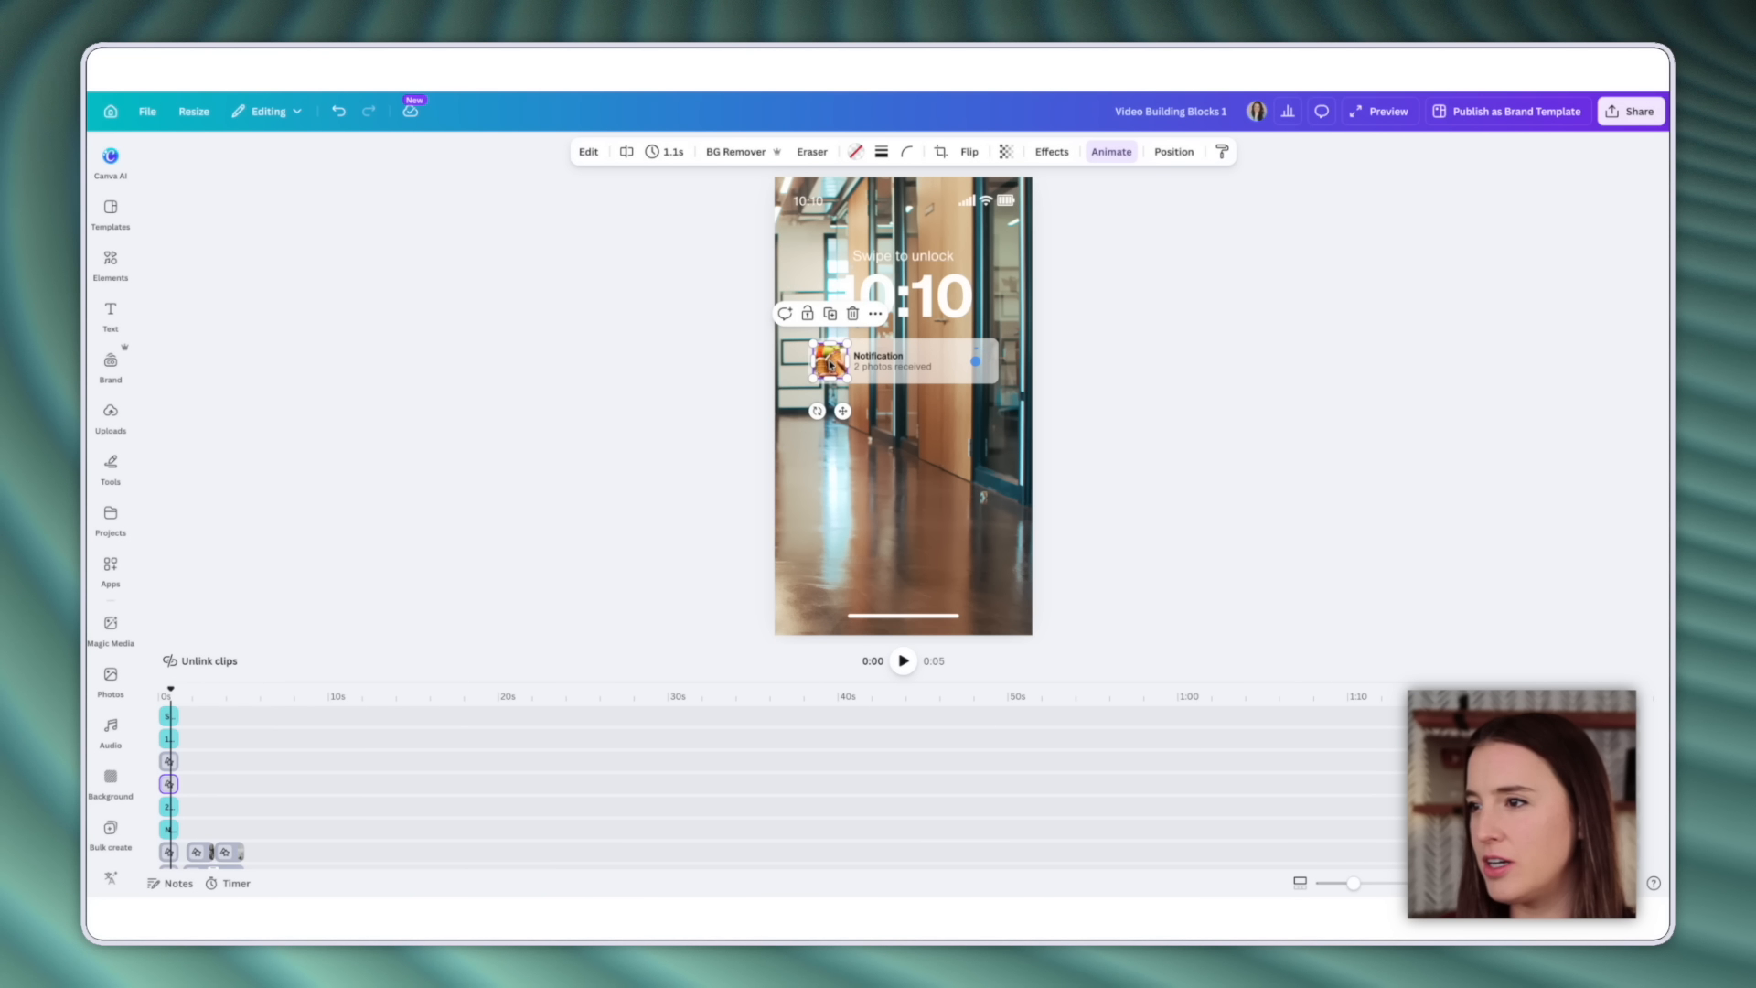
pyautogui.press('Delete')
pyautogui.click(111, 413)
pyautogui.click(197, 692)
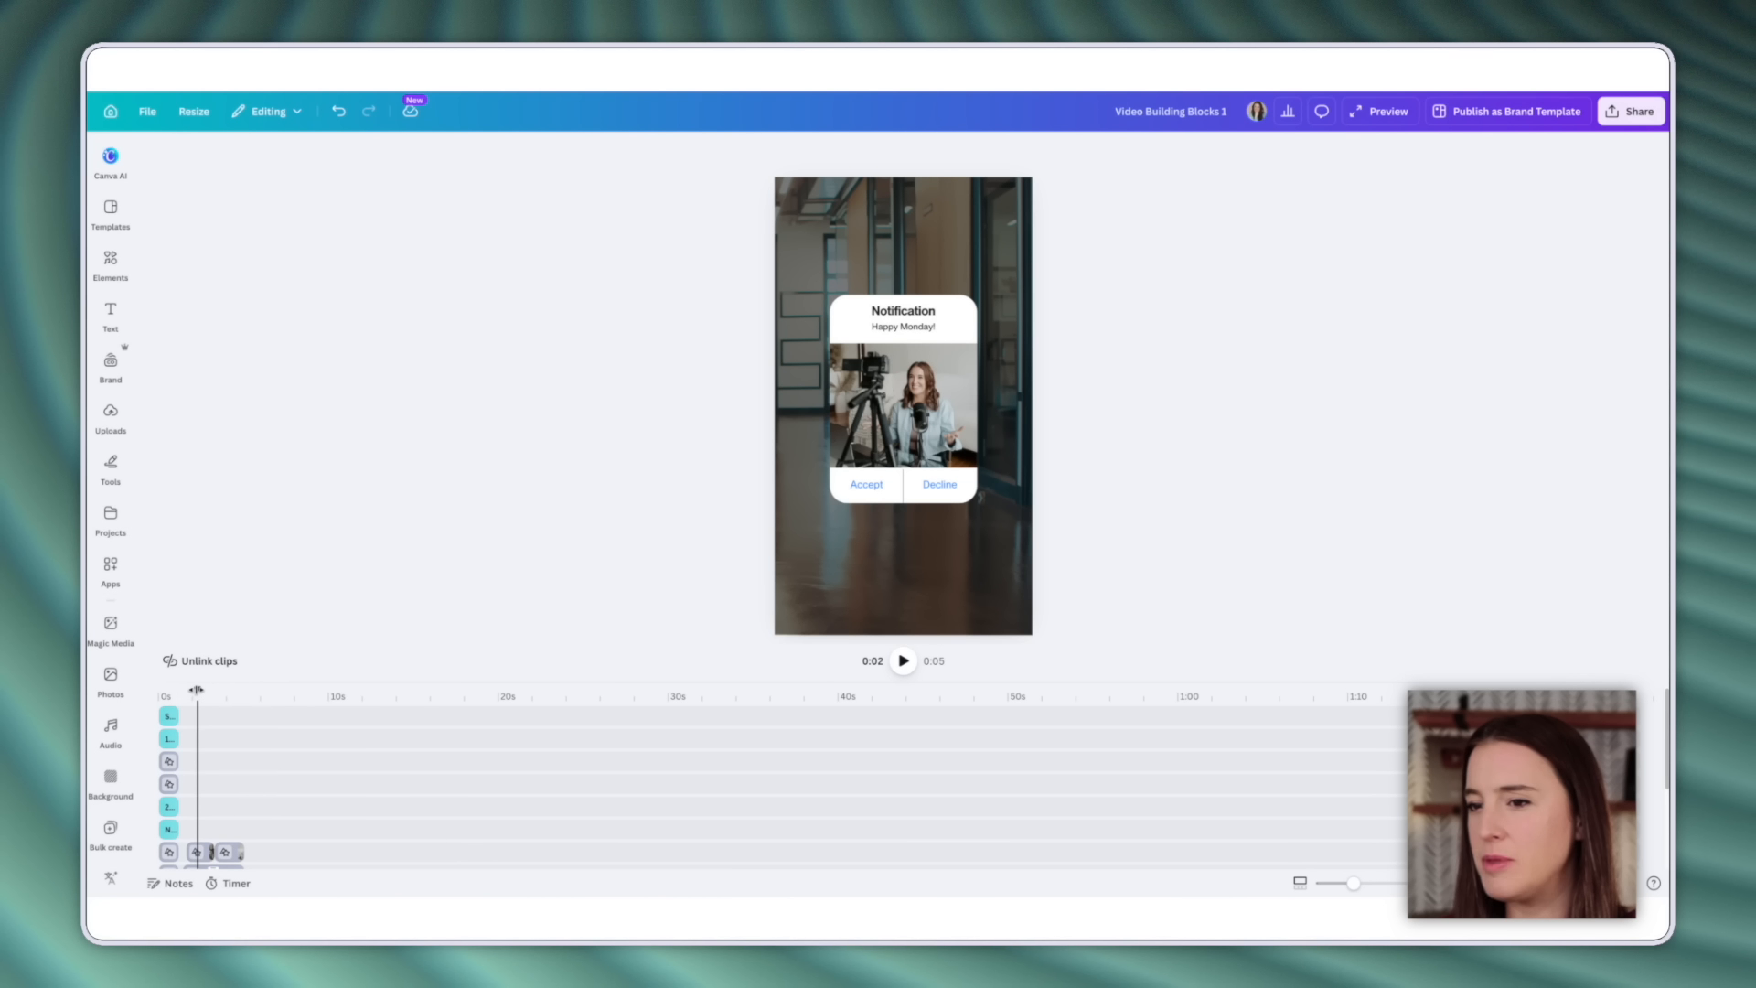
pyautogui.press('space')
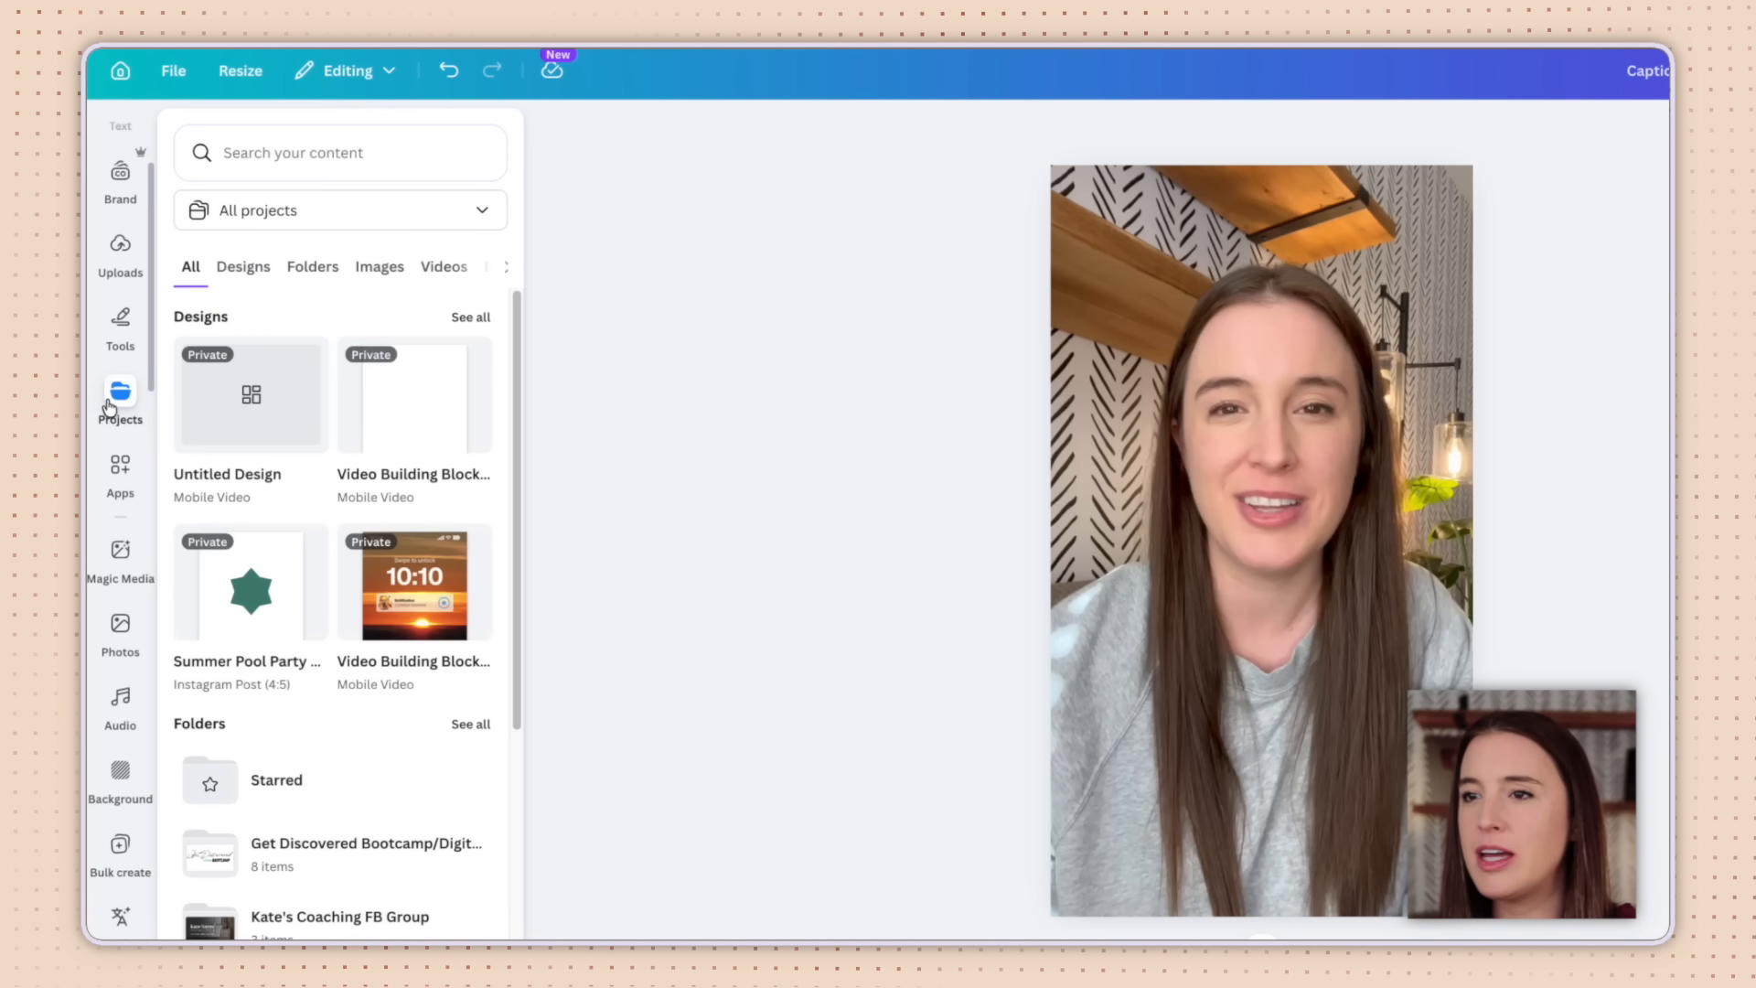
# Browse the Text > Captions style grid and choose the lime-and-black Bold Lime style.
pyautogui.scroll(3, 105, 407)
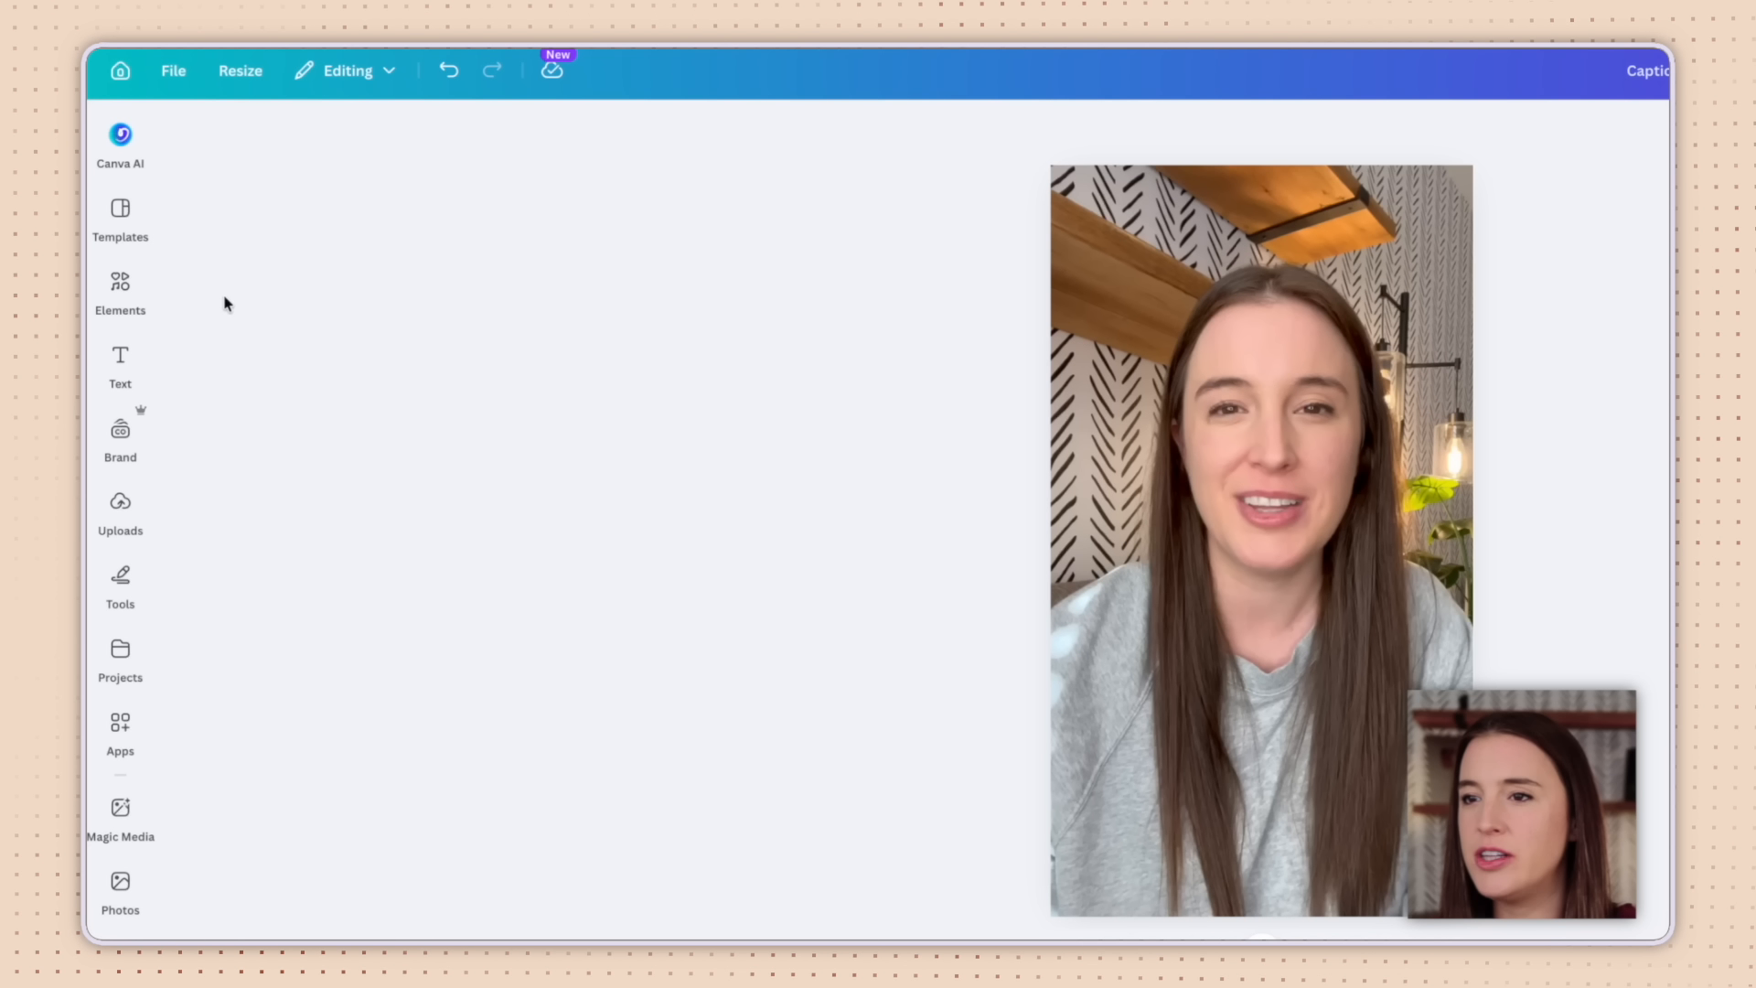
pyautogui.click(113, 360)
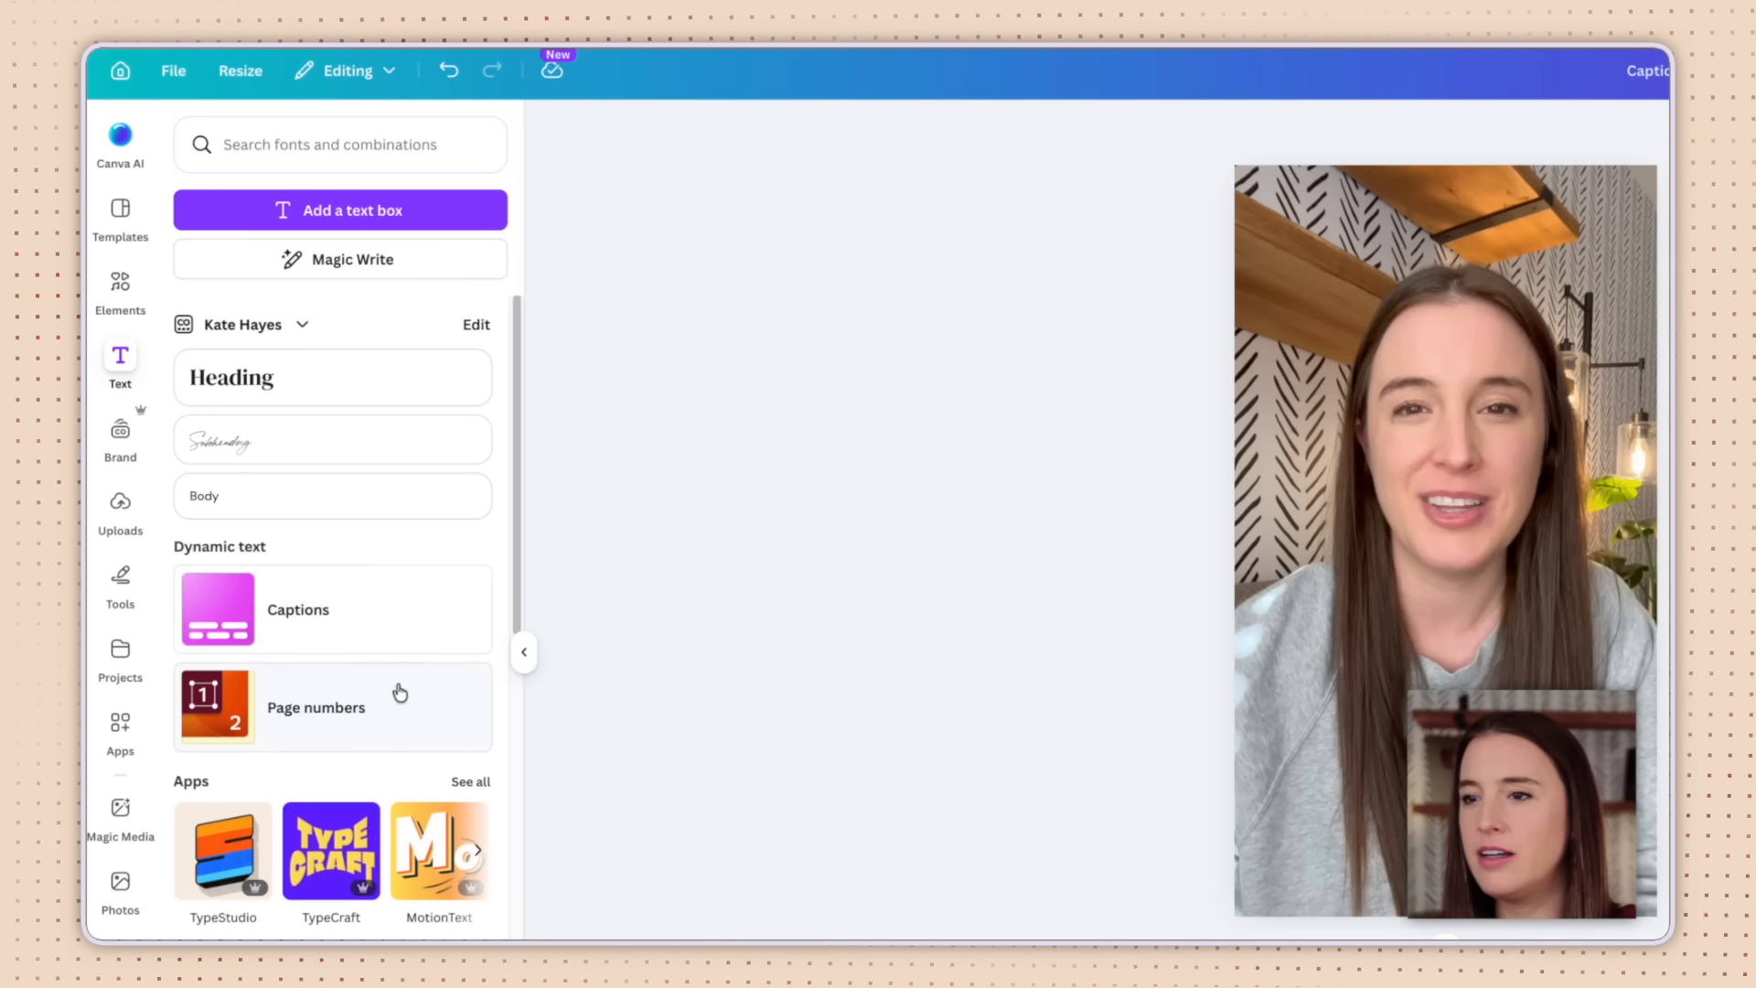
pyautogui.click(302, 621)
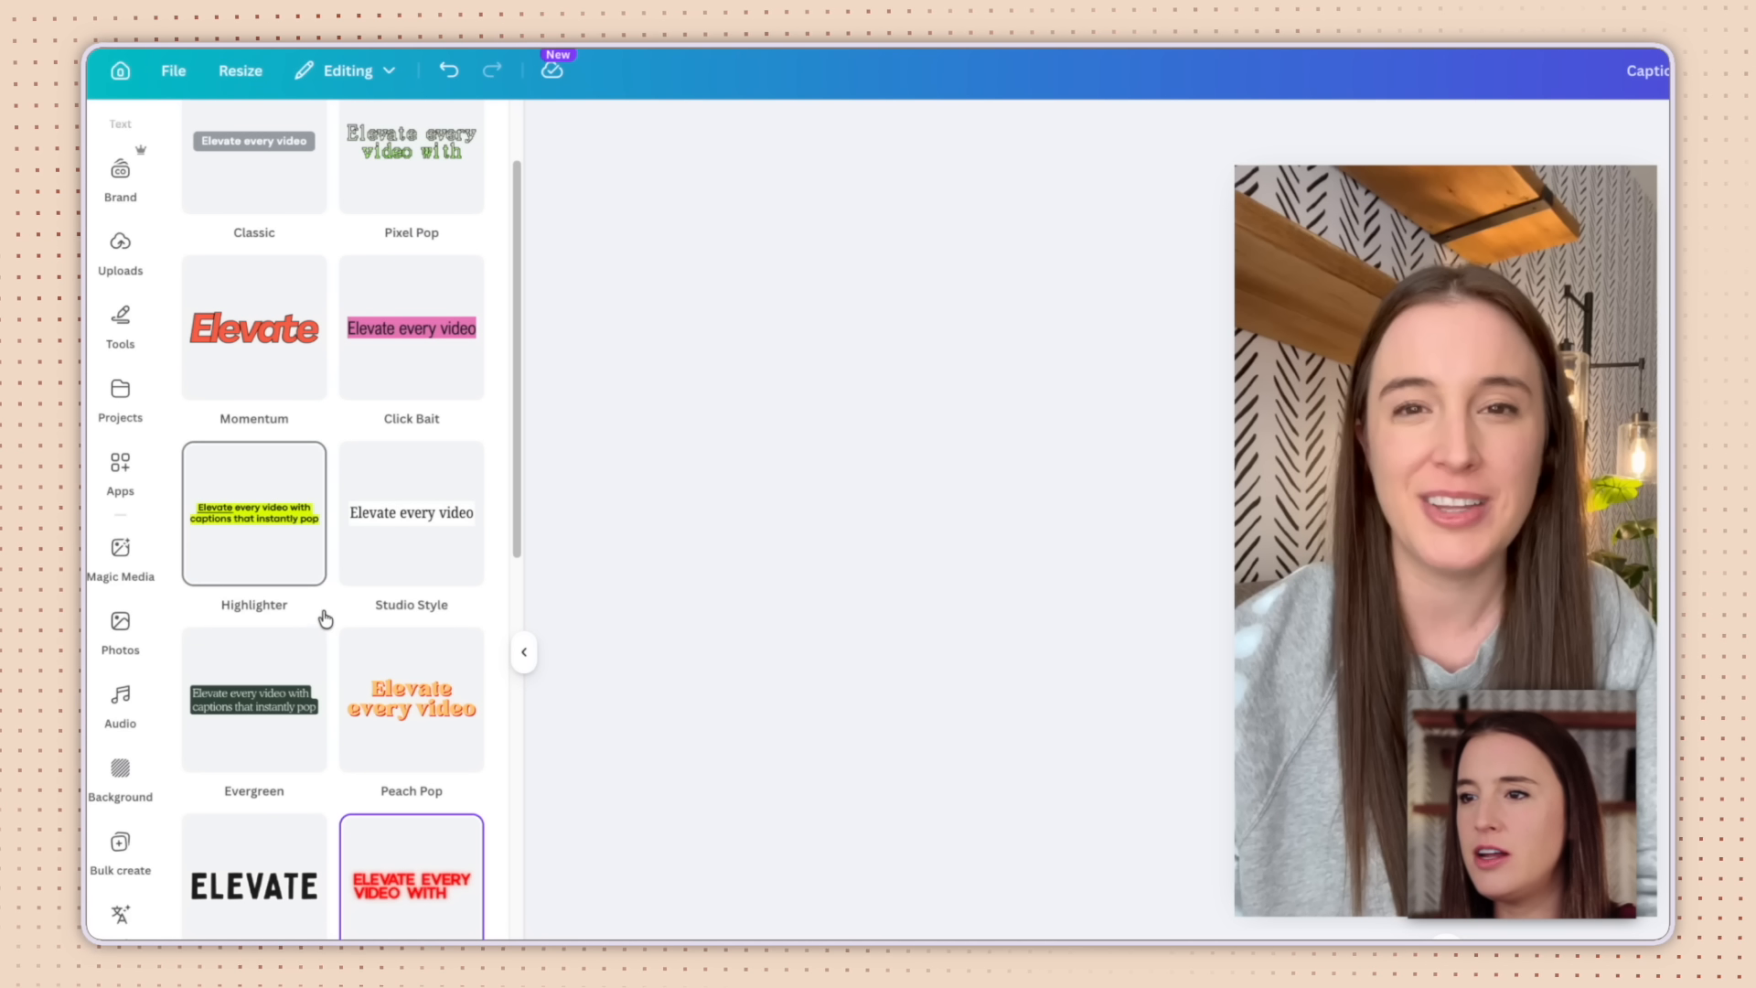
pyautogui.scroll(2, 329, 633)
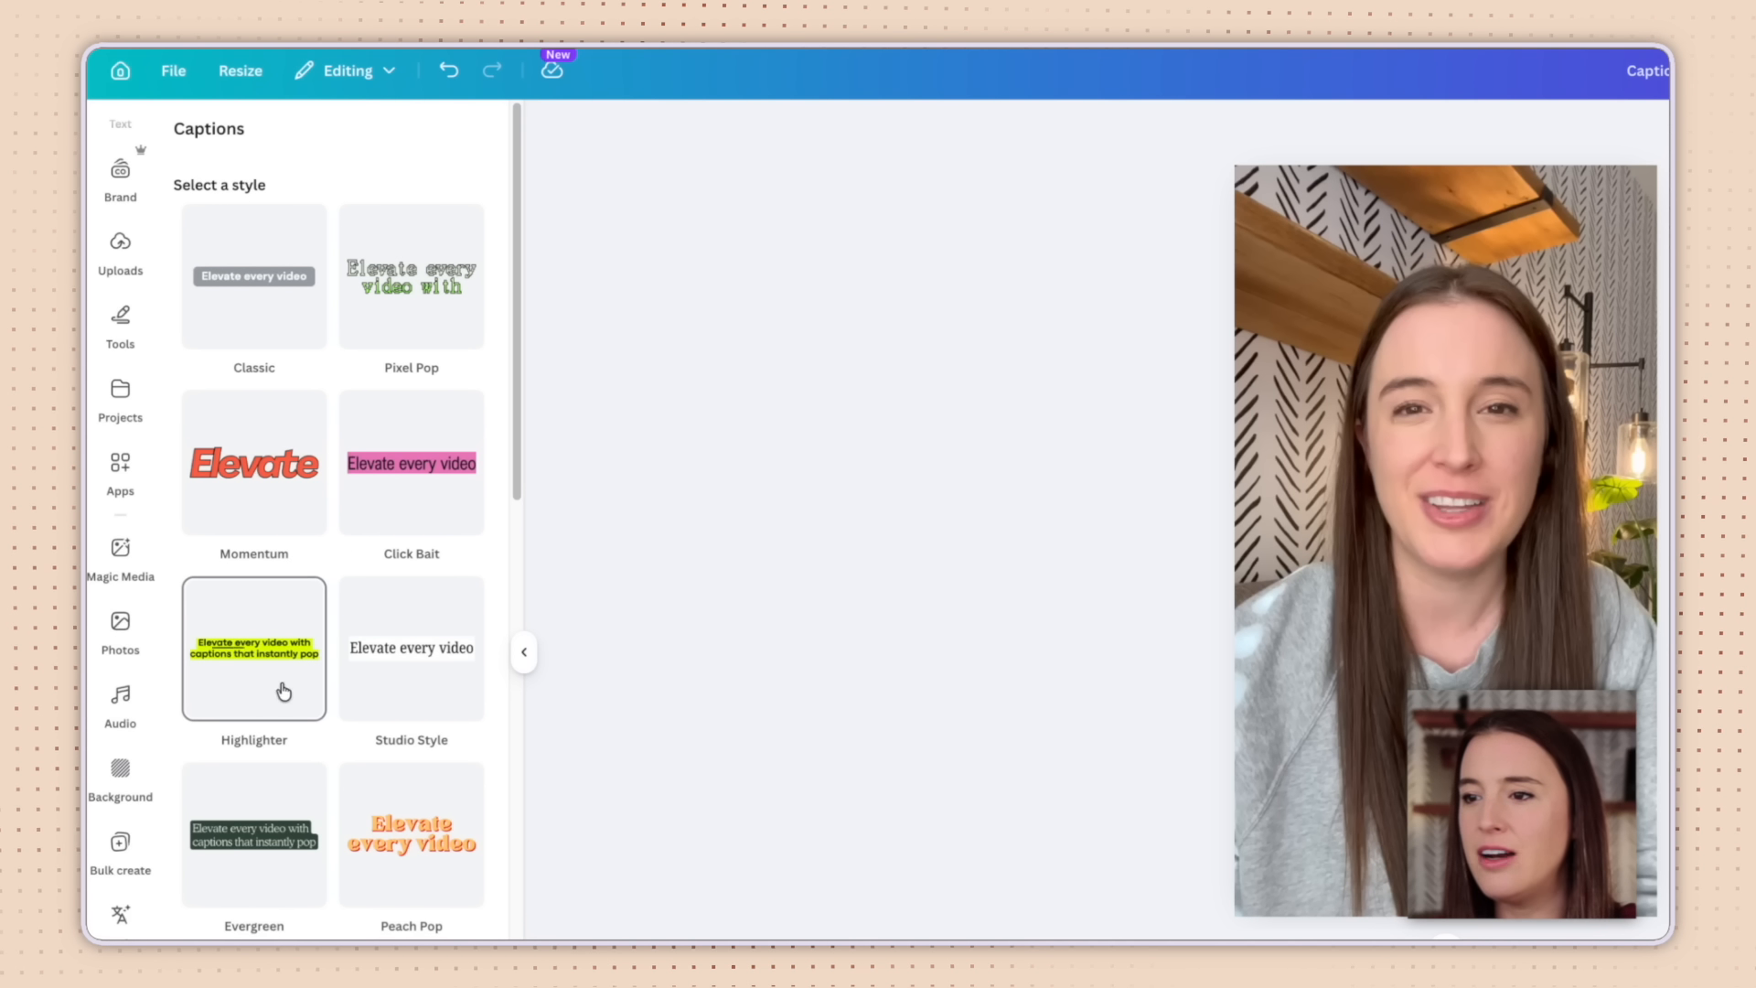
pyautogui.scroll(-5, 435, 674)
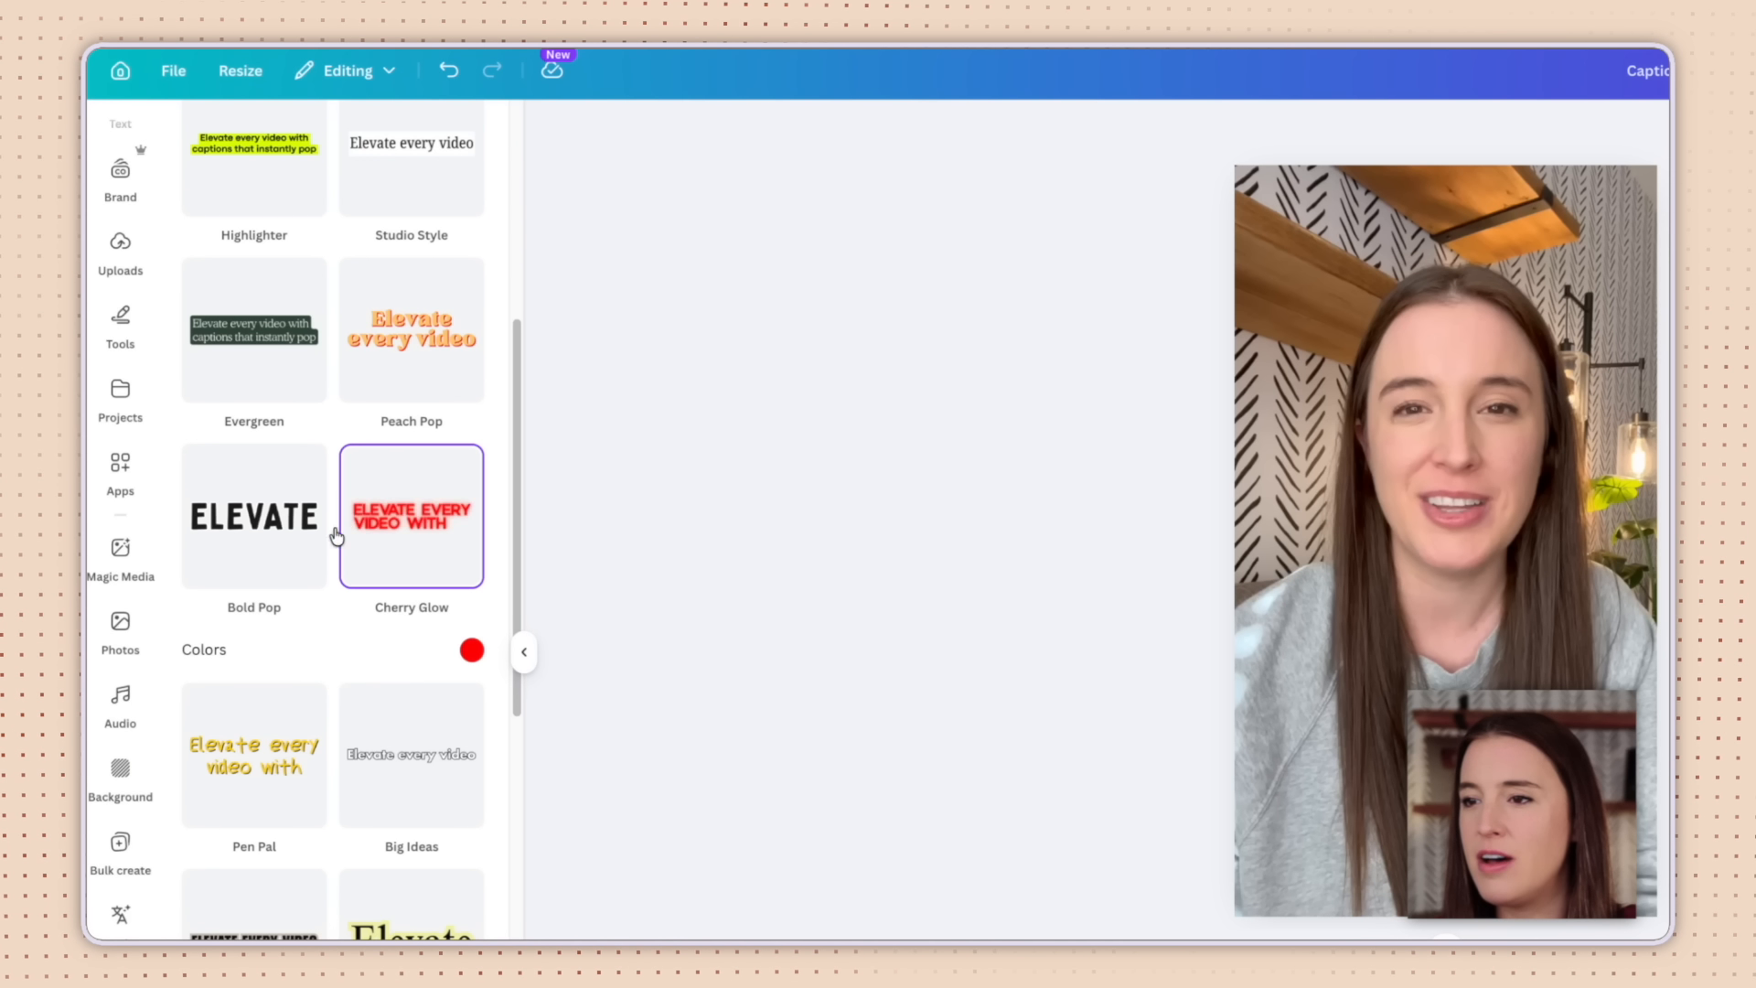
pyautogui.scroll(-6, 441, 502)
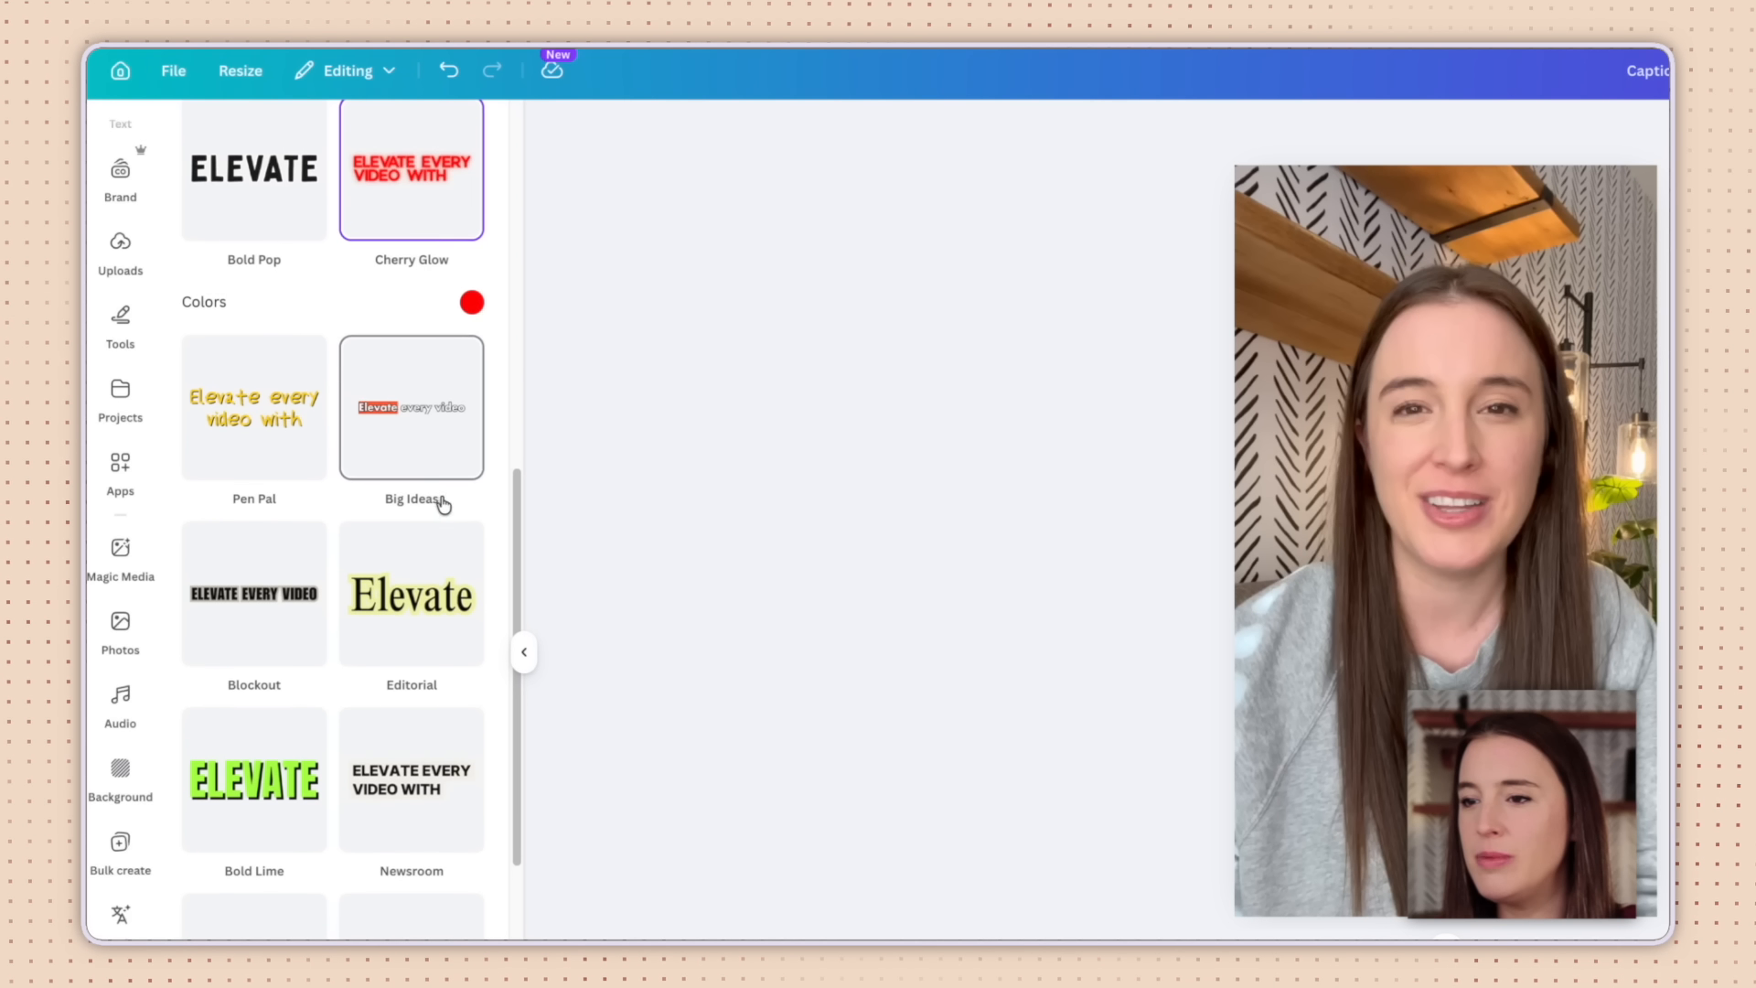
pyautogui.scroll(-1, 317, 663)
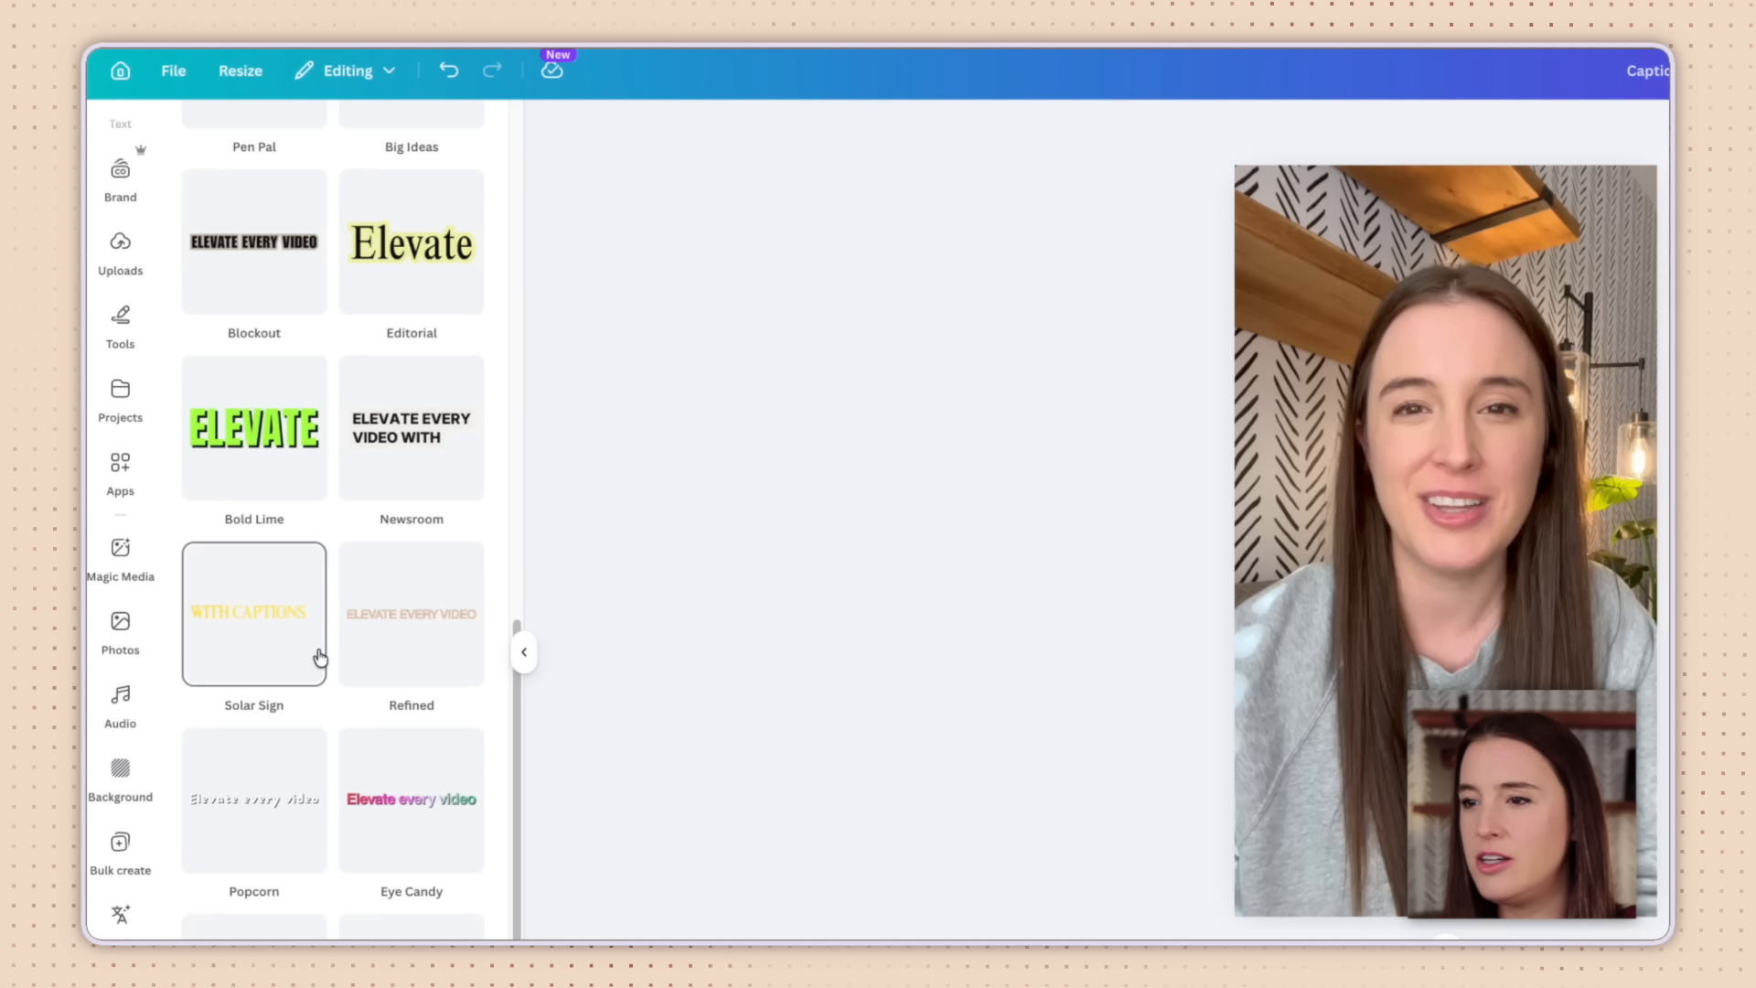
pyautogui.scroll(1, 341, 670)
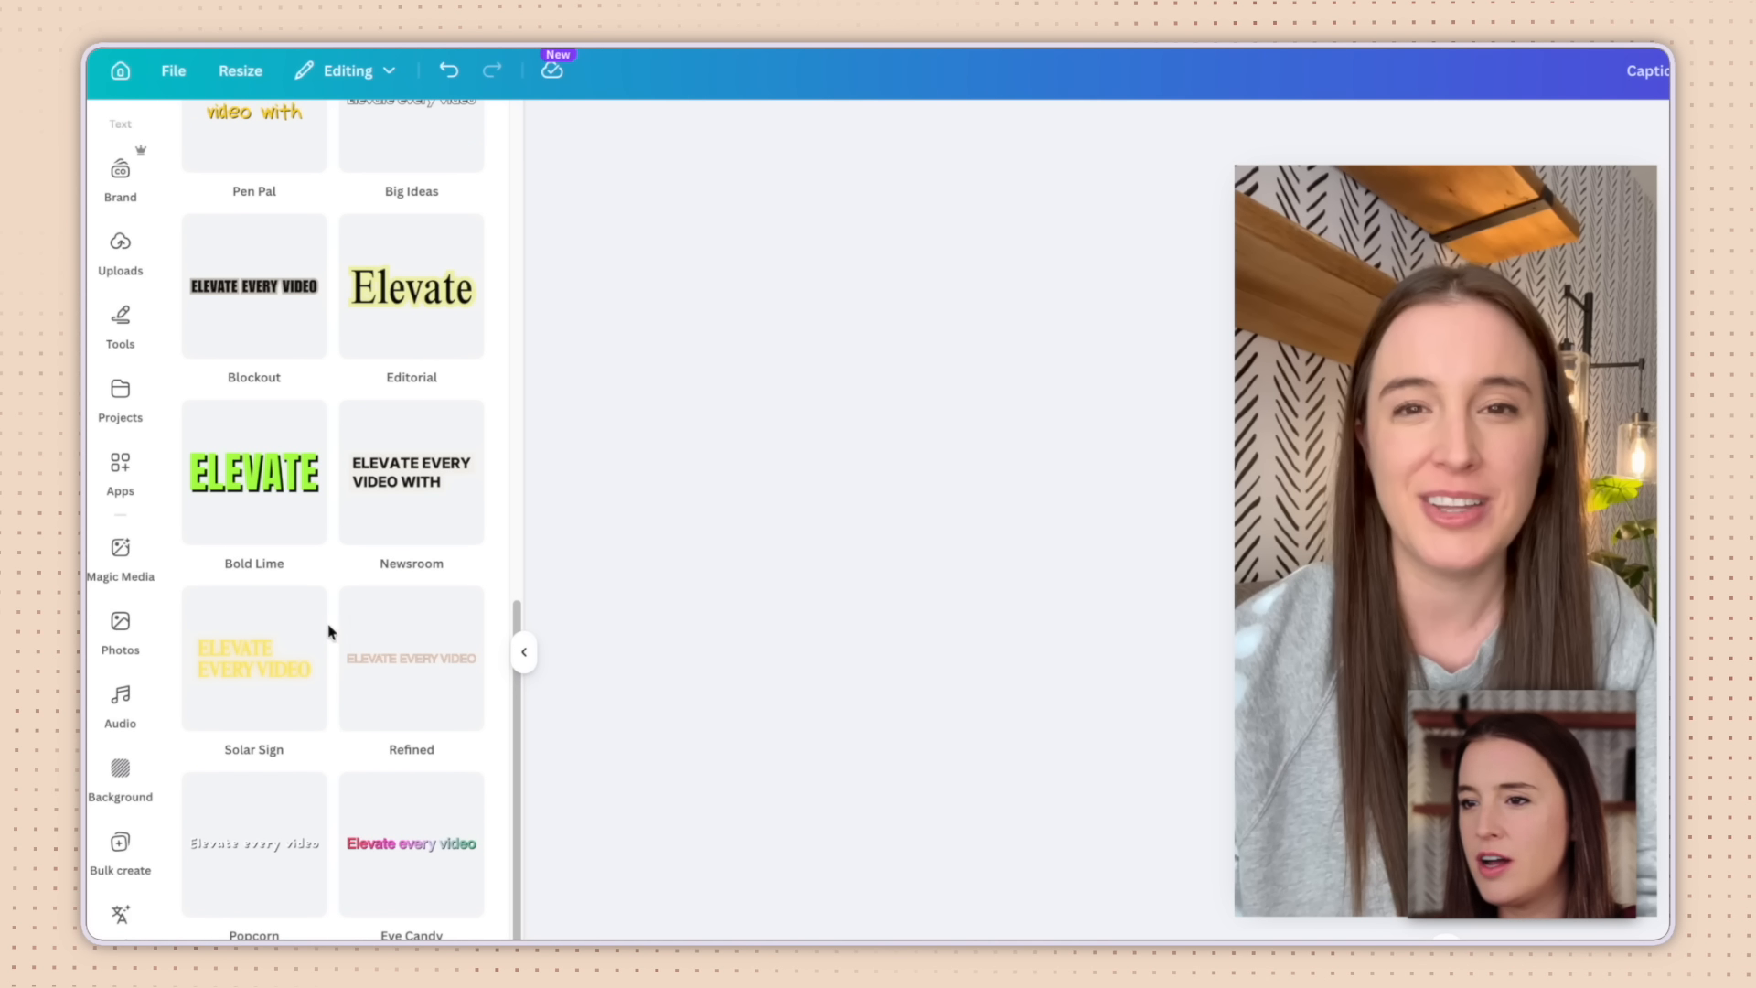
pyautogui.click(279, 504)
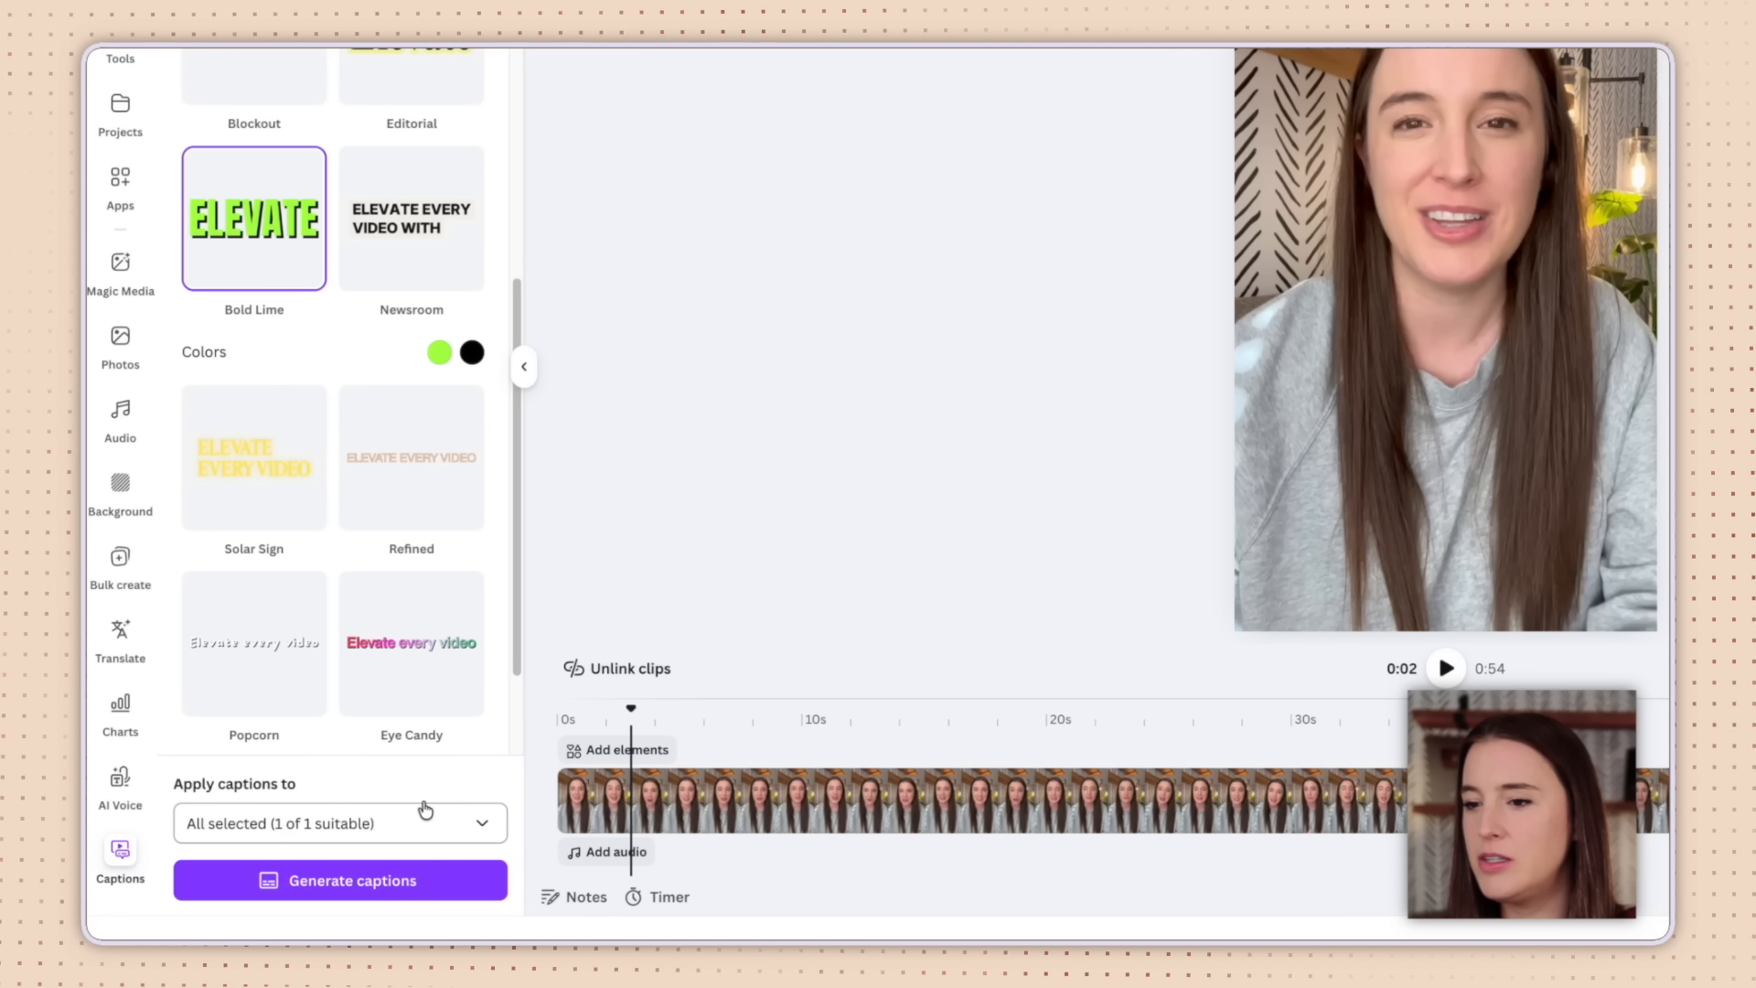
# Generate auto-captions for the talking-head video and preview playback, pausing on the word TRUST.
pyautogui.click(384, 879)
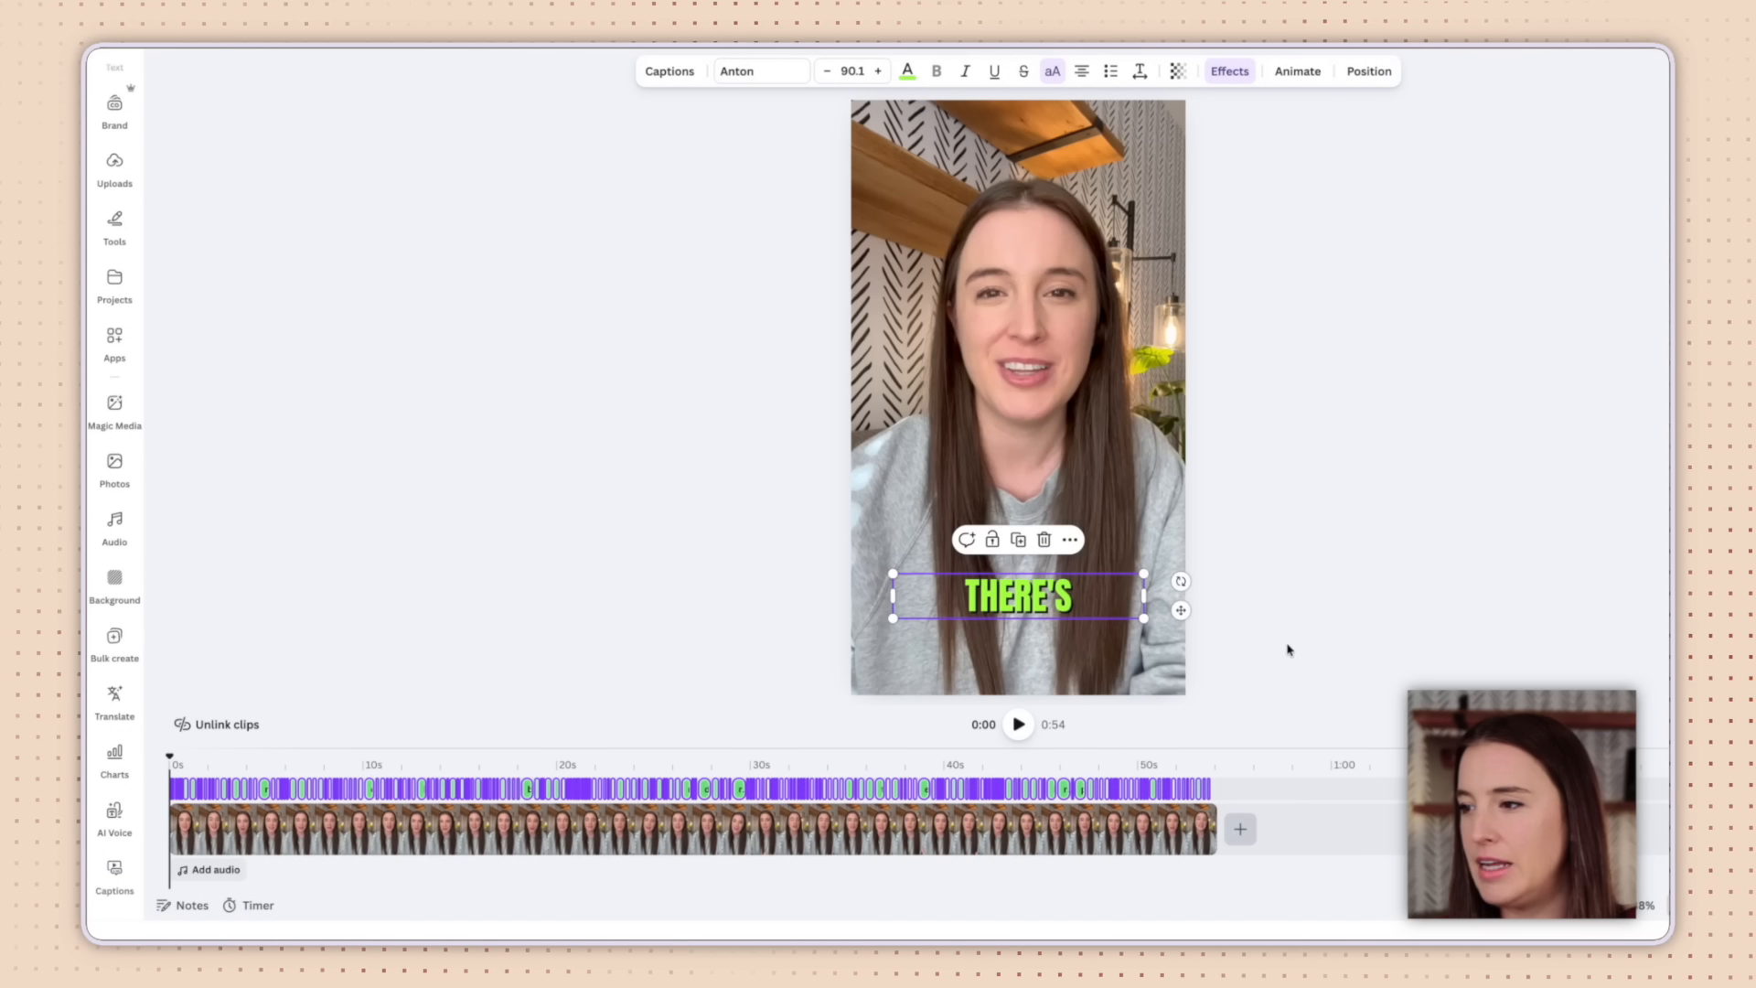
pyautogui.click(1018, 732)
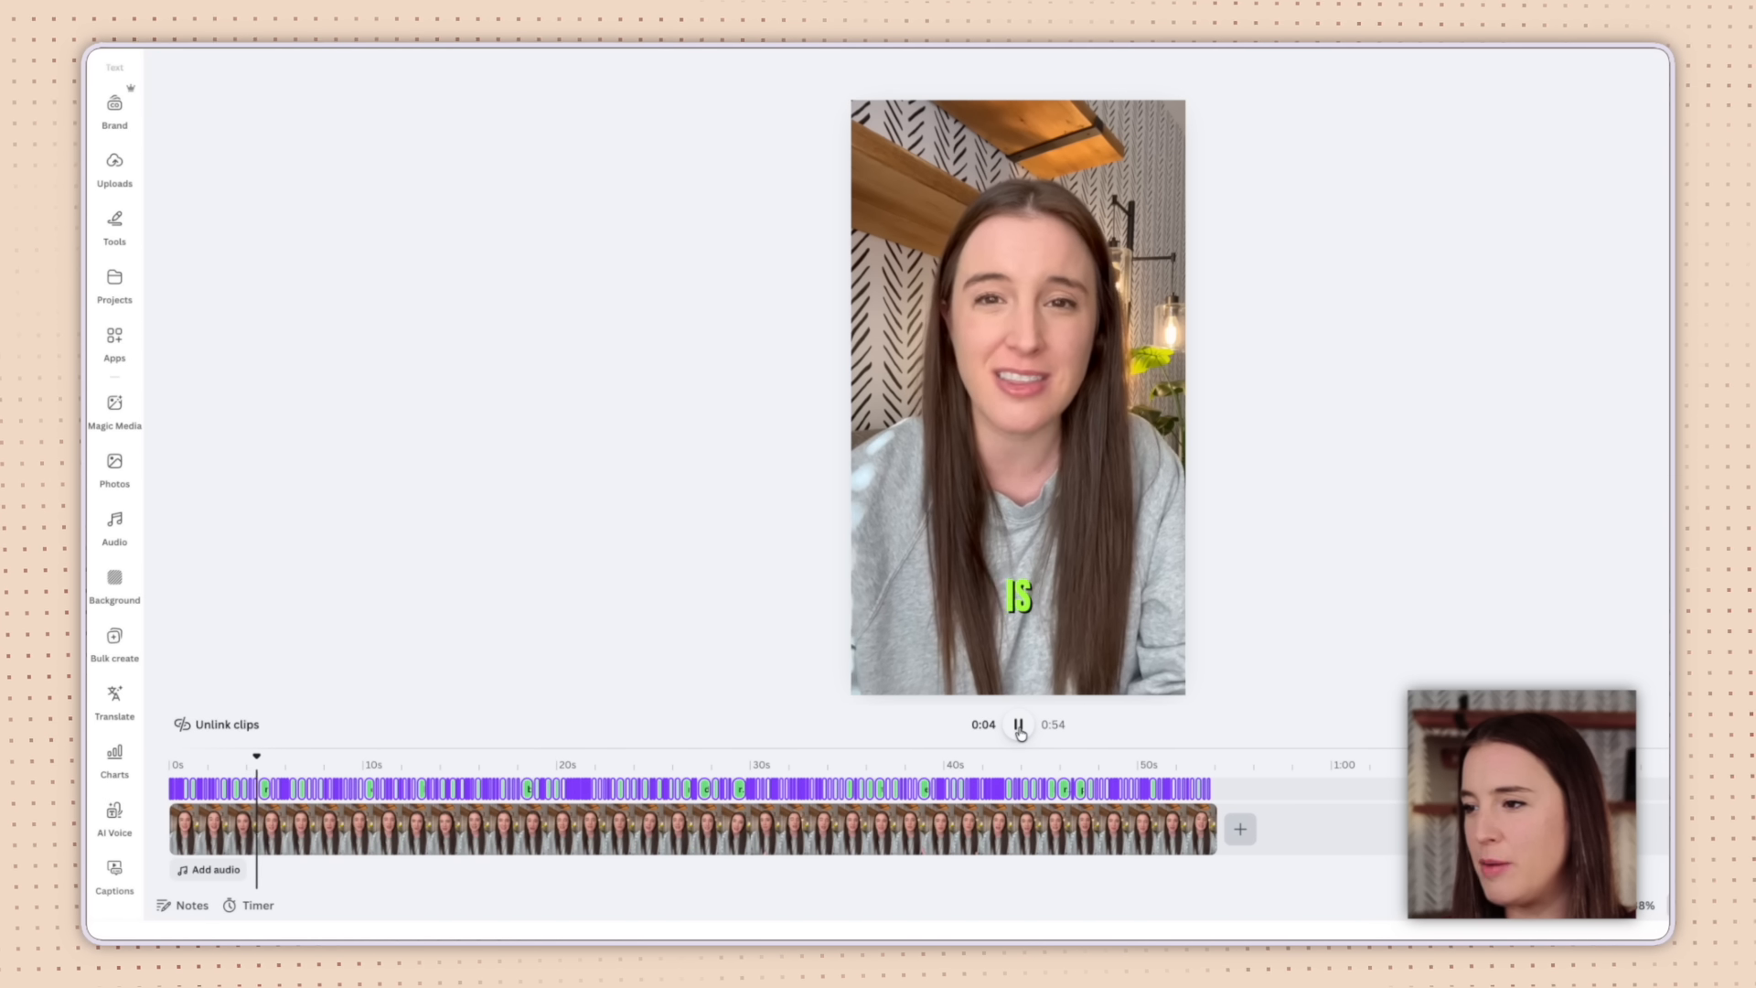
pyautogui.click(1018, 727)
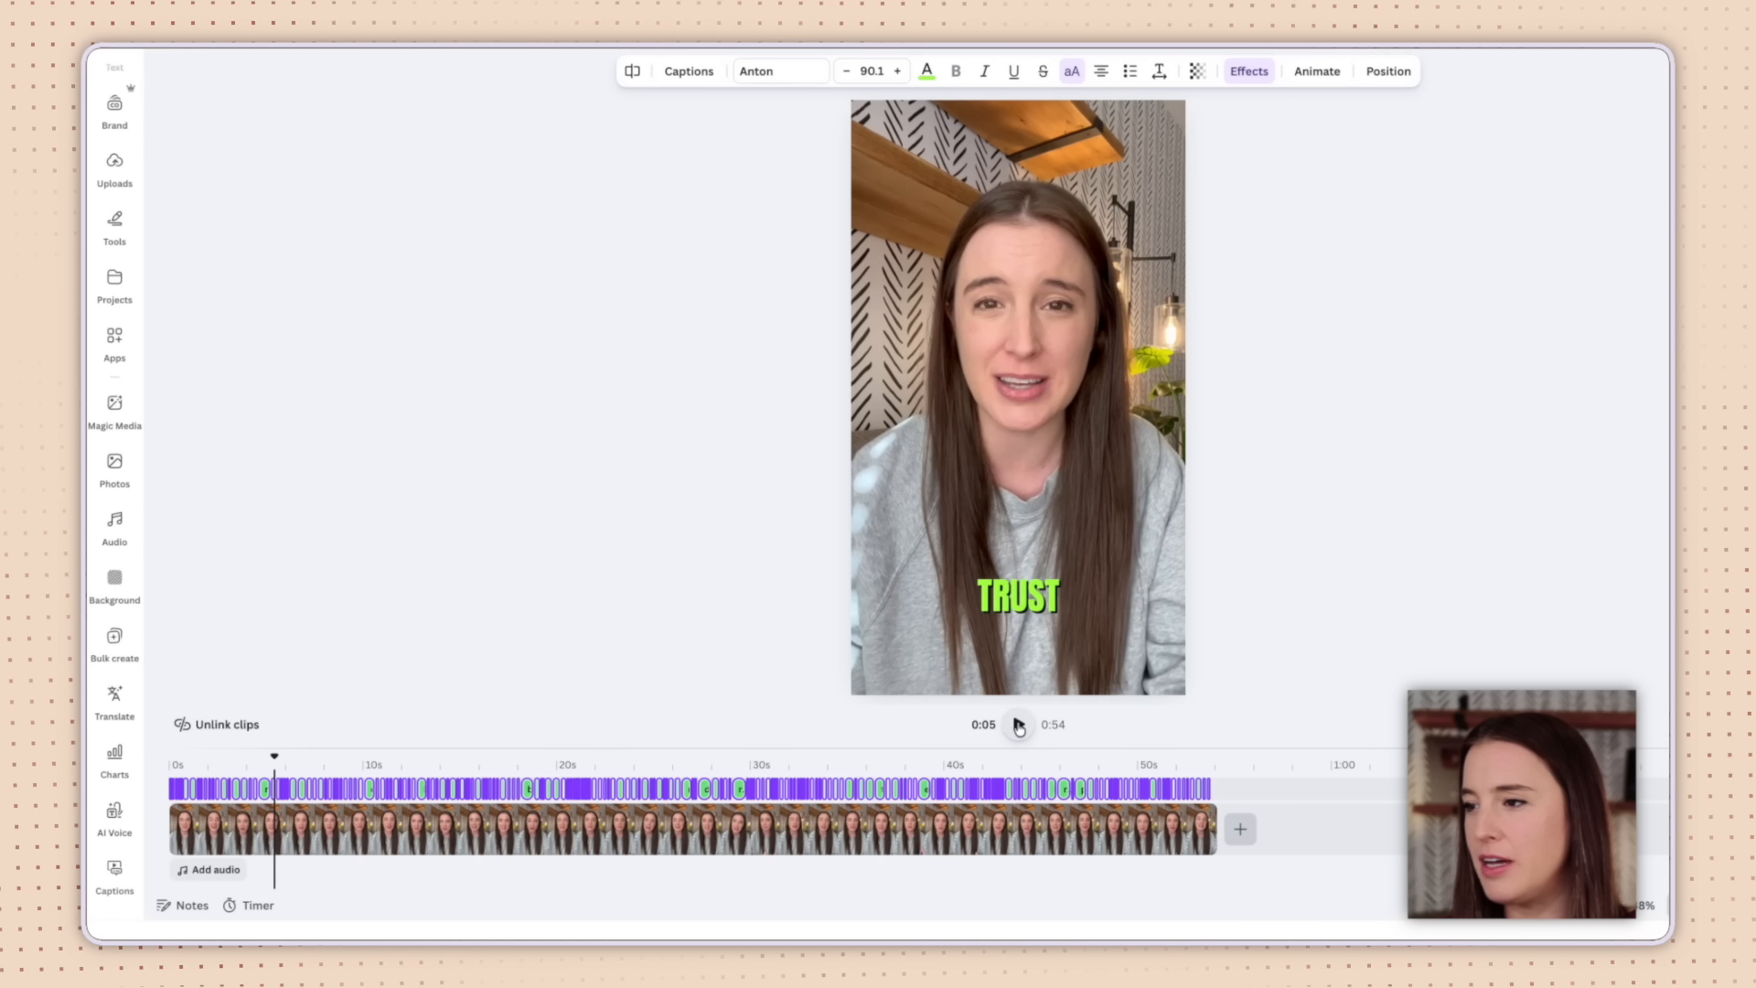
# Select the TRUST caption and bring up its text effect settings.
pyautogui.click(1037, 603)
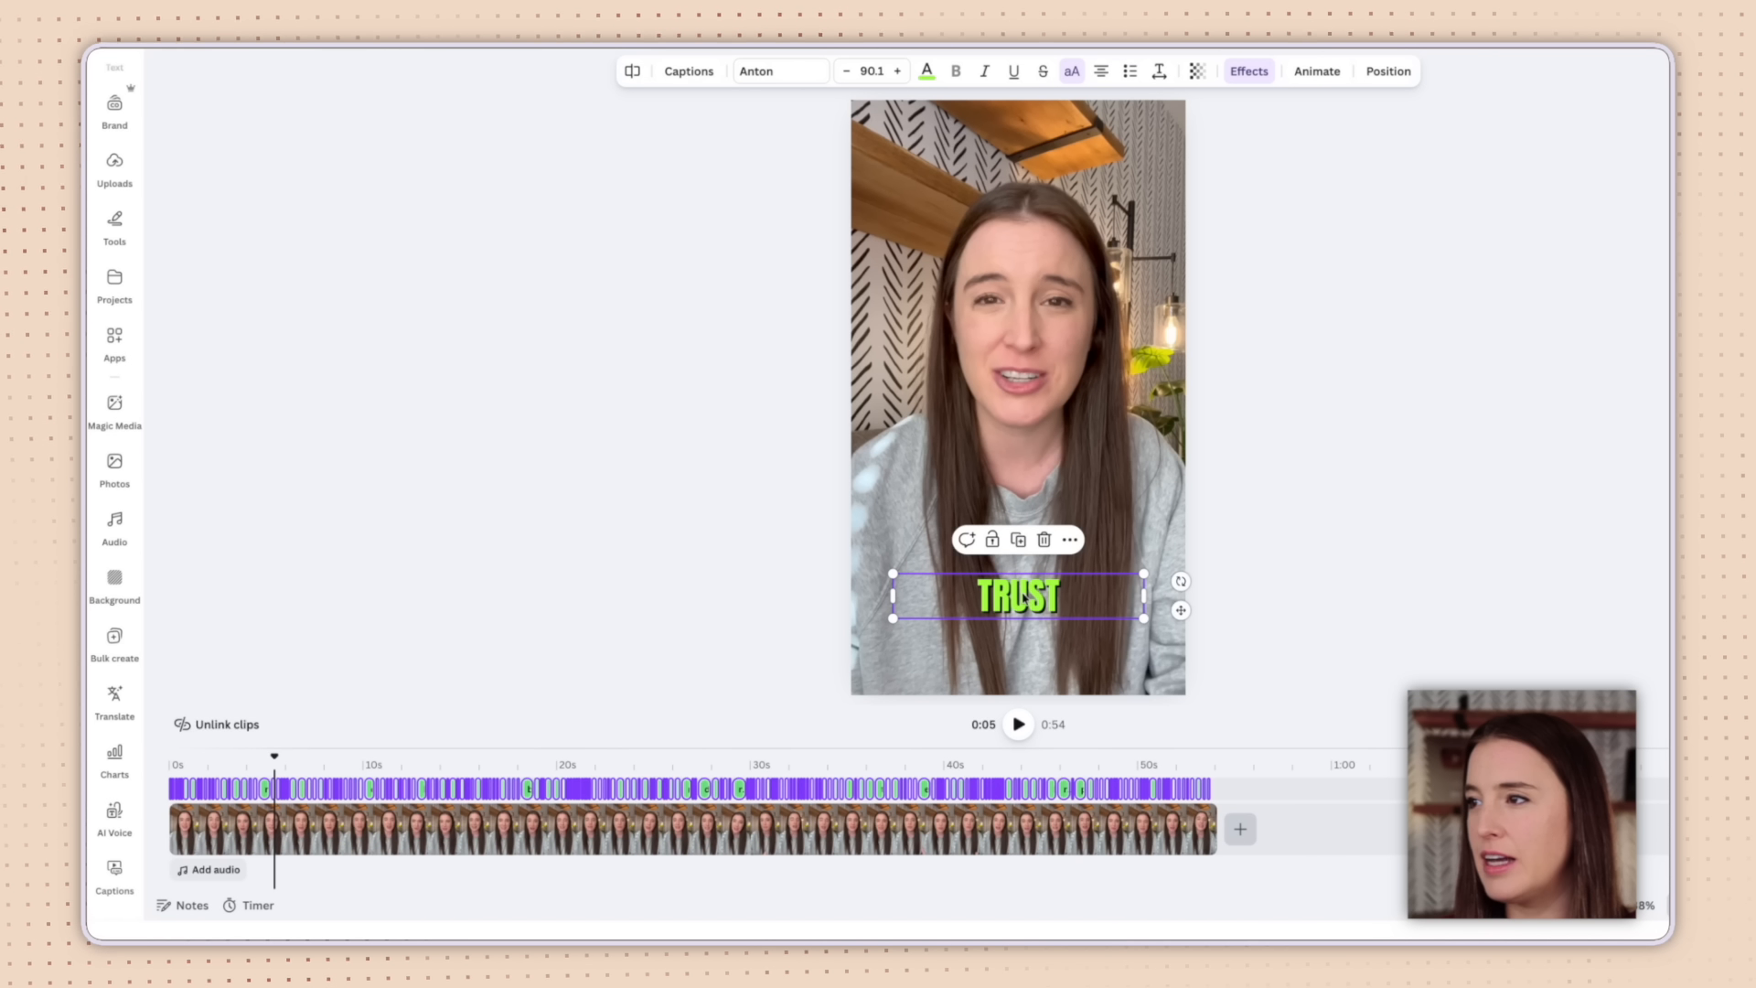
pyautogui.click(1023, 597)
pyautogui.click(1271, 73)
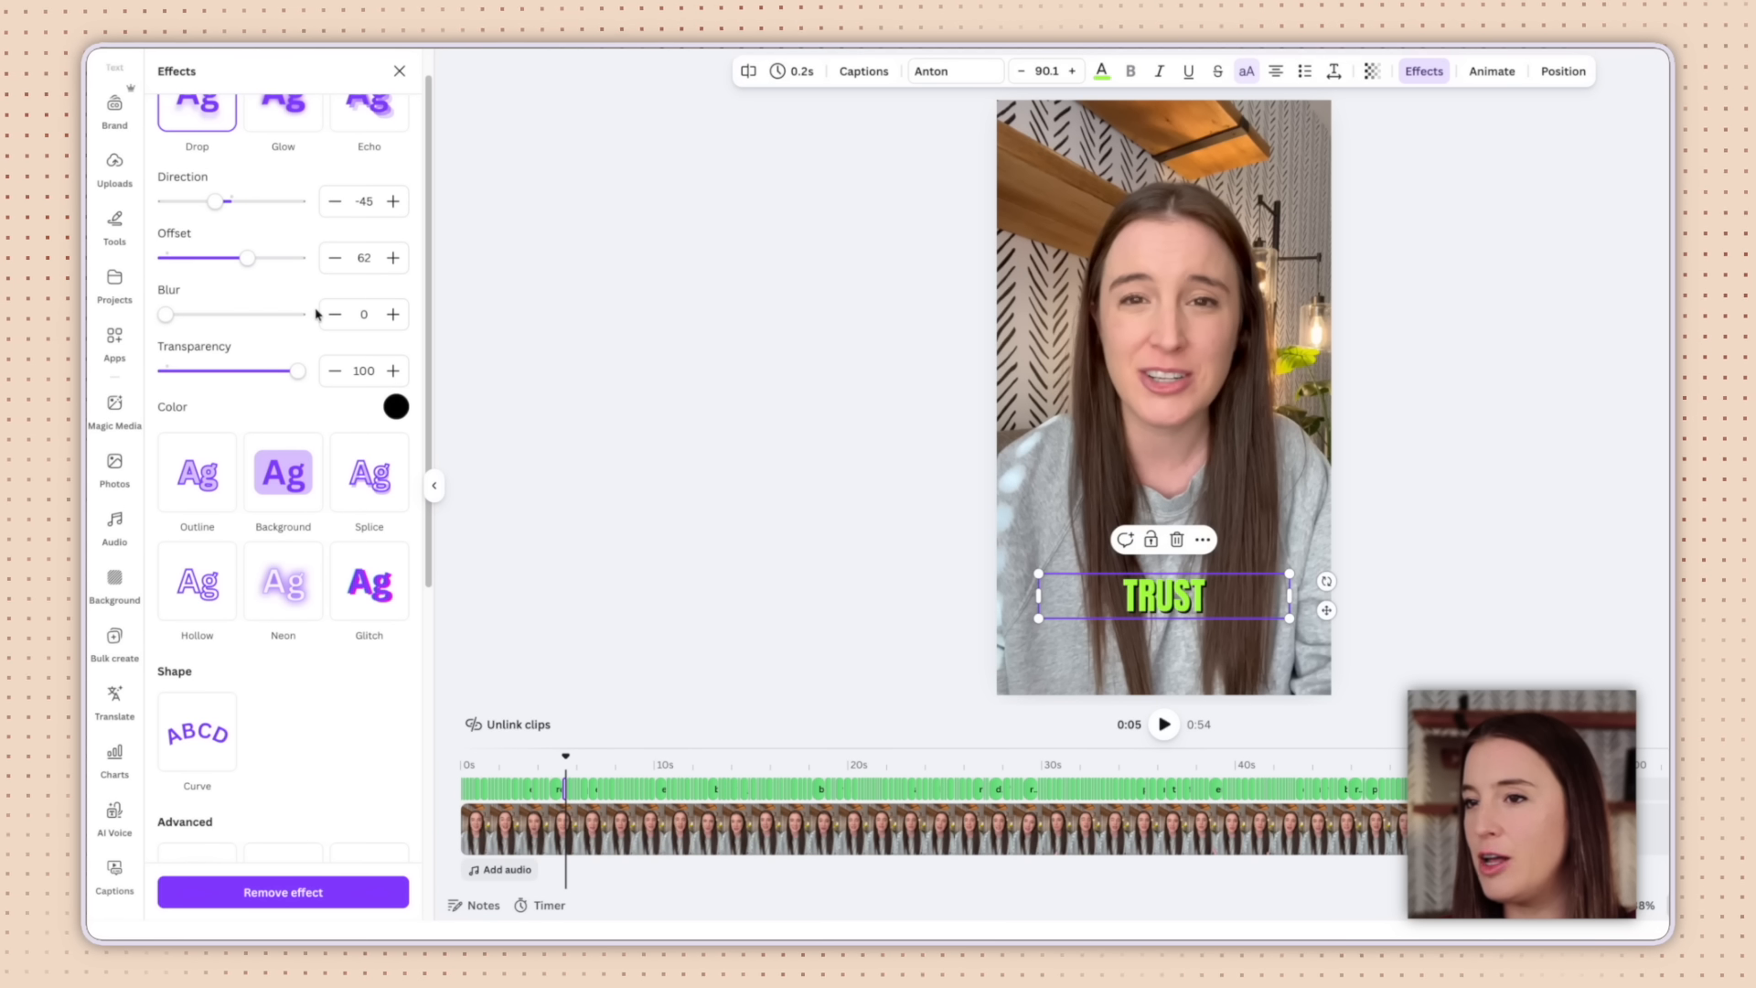
# Set the captions' drop shadow colour to grey-pink #c6b6b4.
pyautogui.scroll(1, 316, 312)
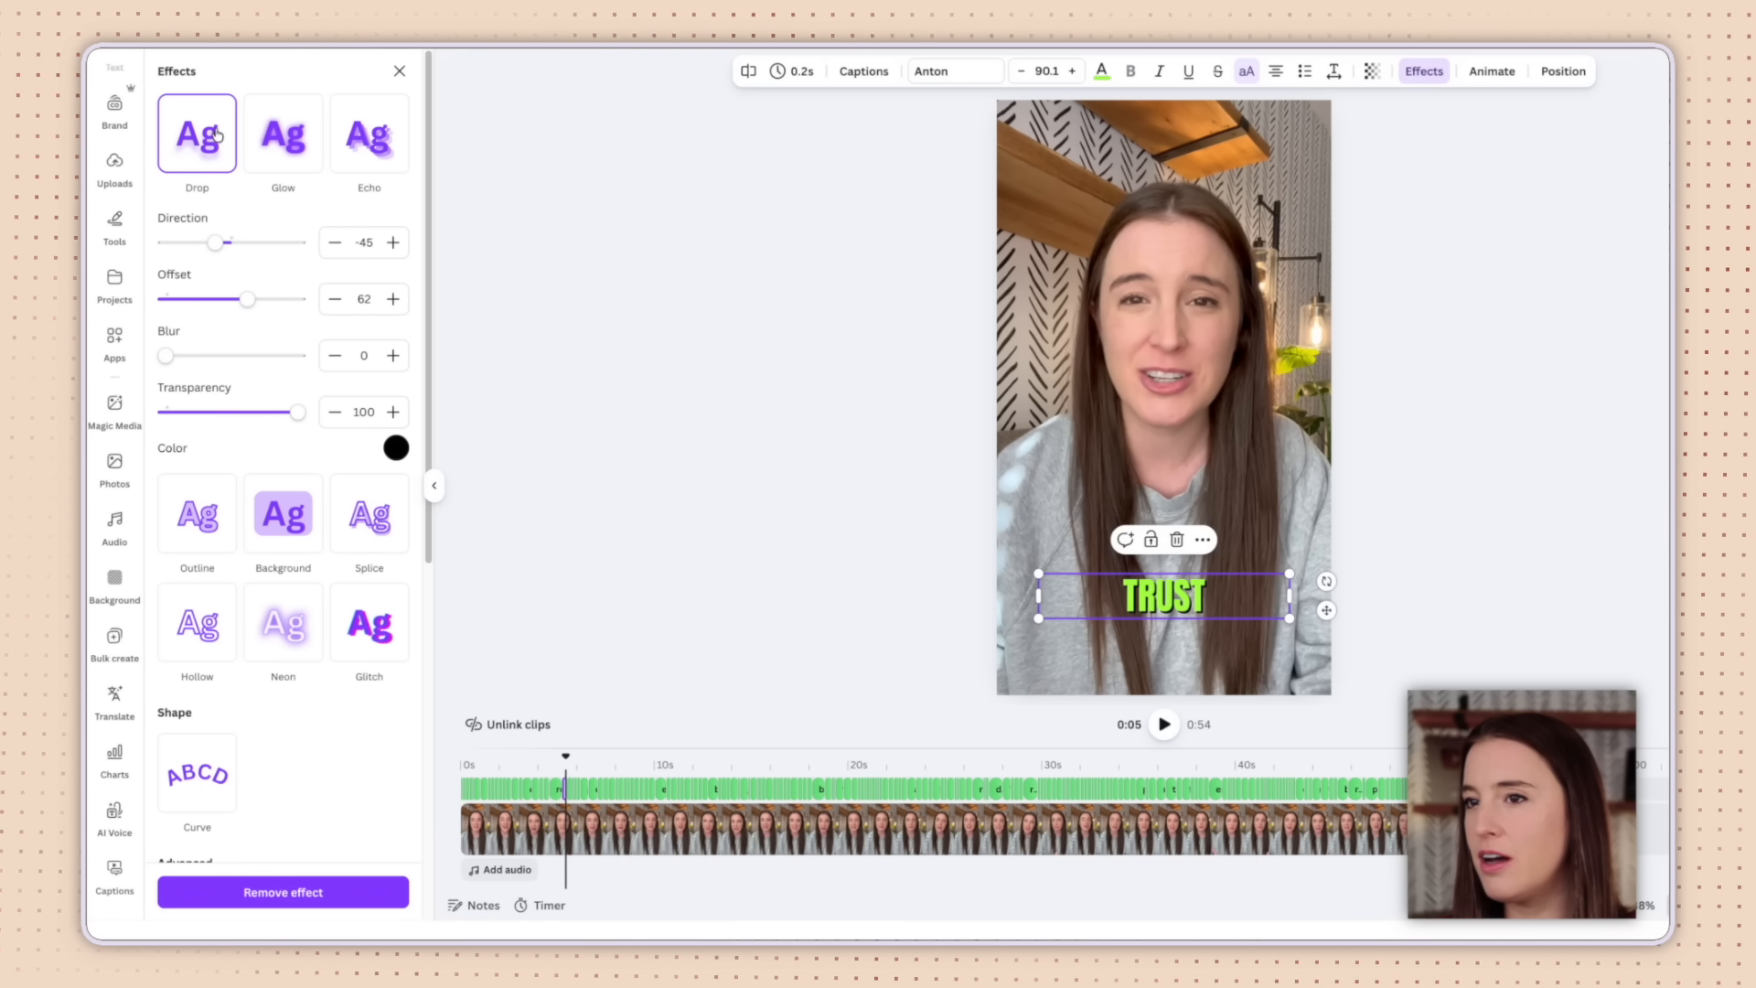
pyautogui.click(395, 448)
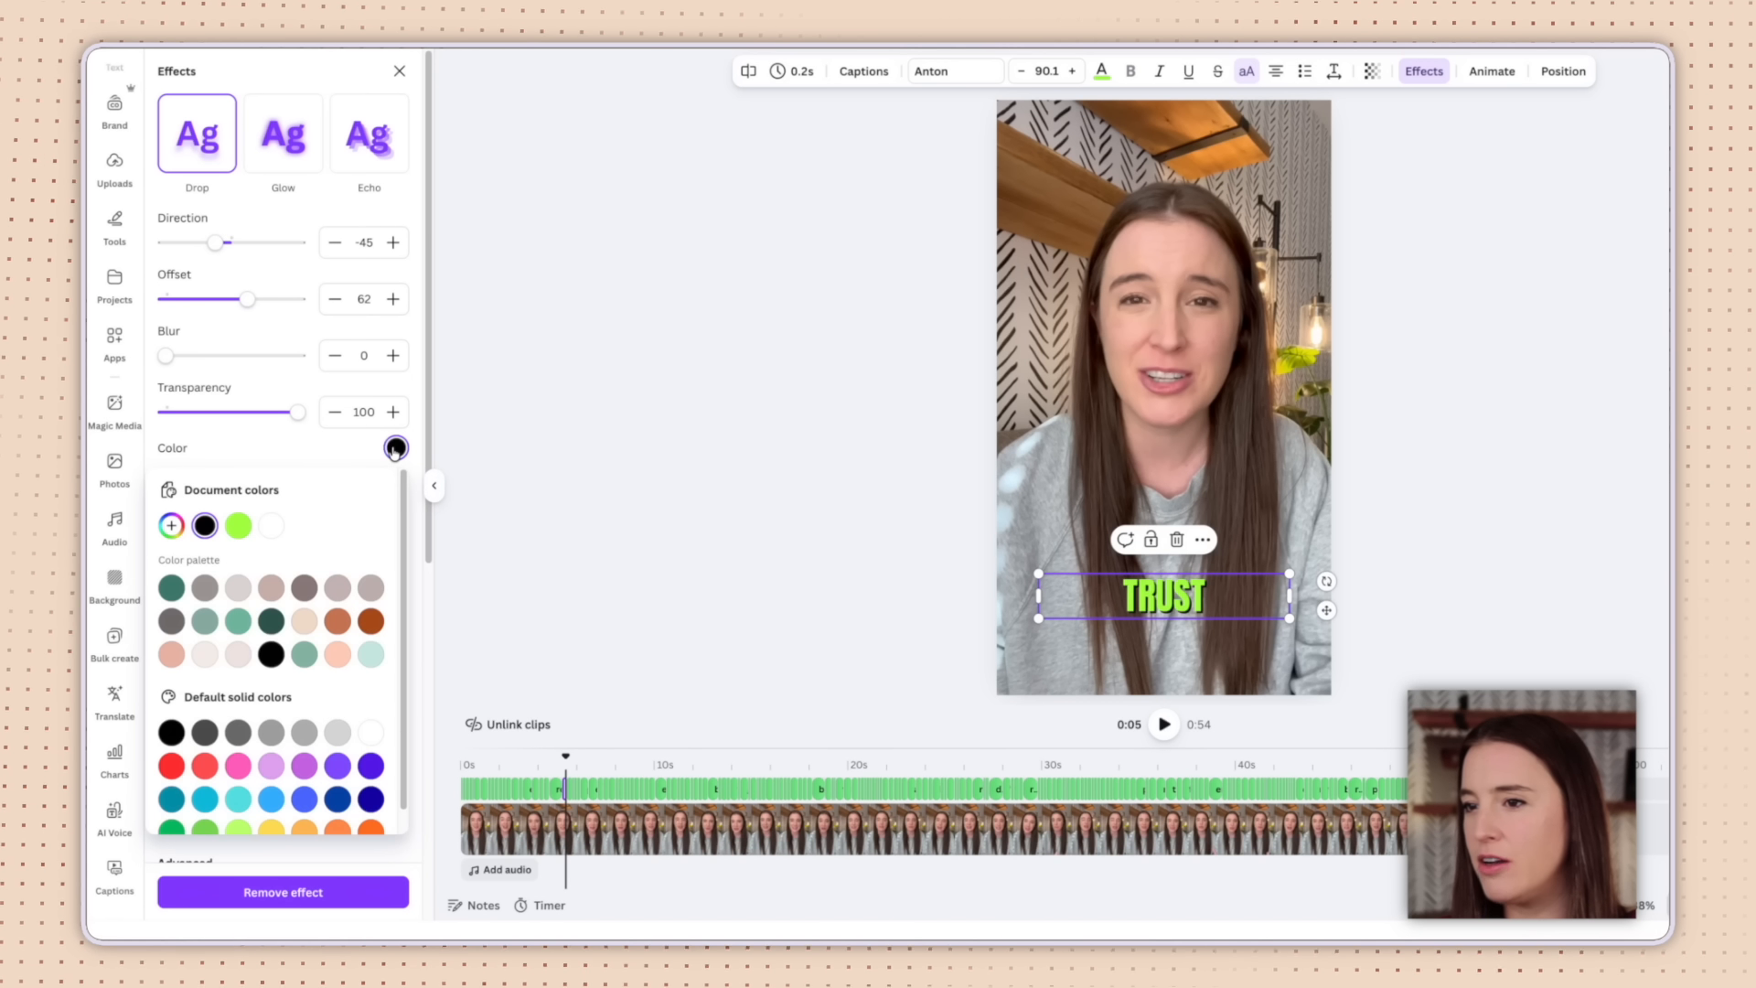
pyautogui.click(371, 588)
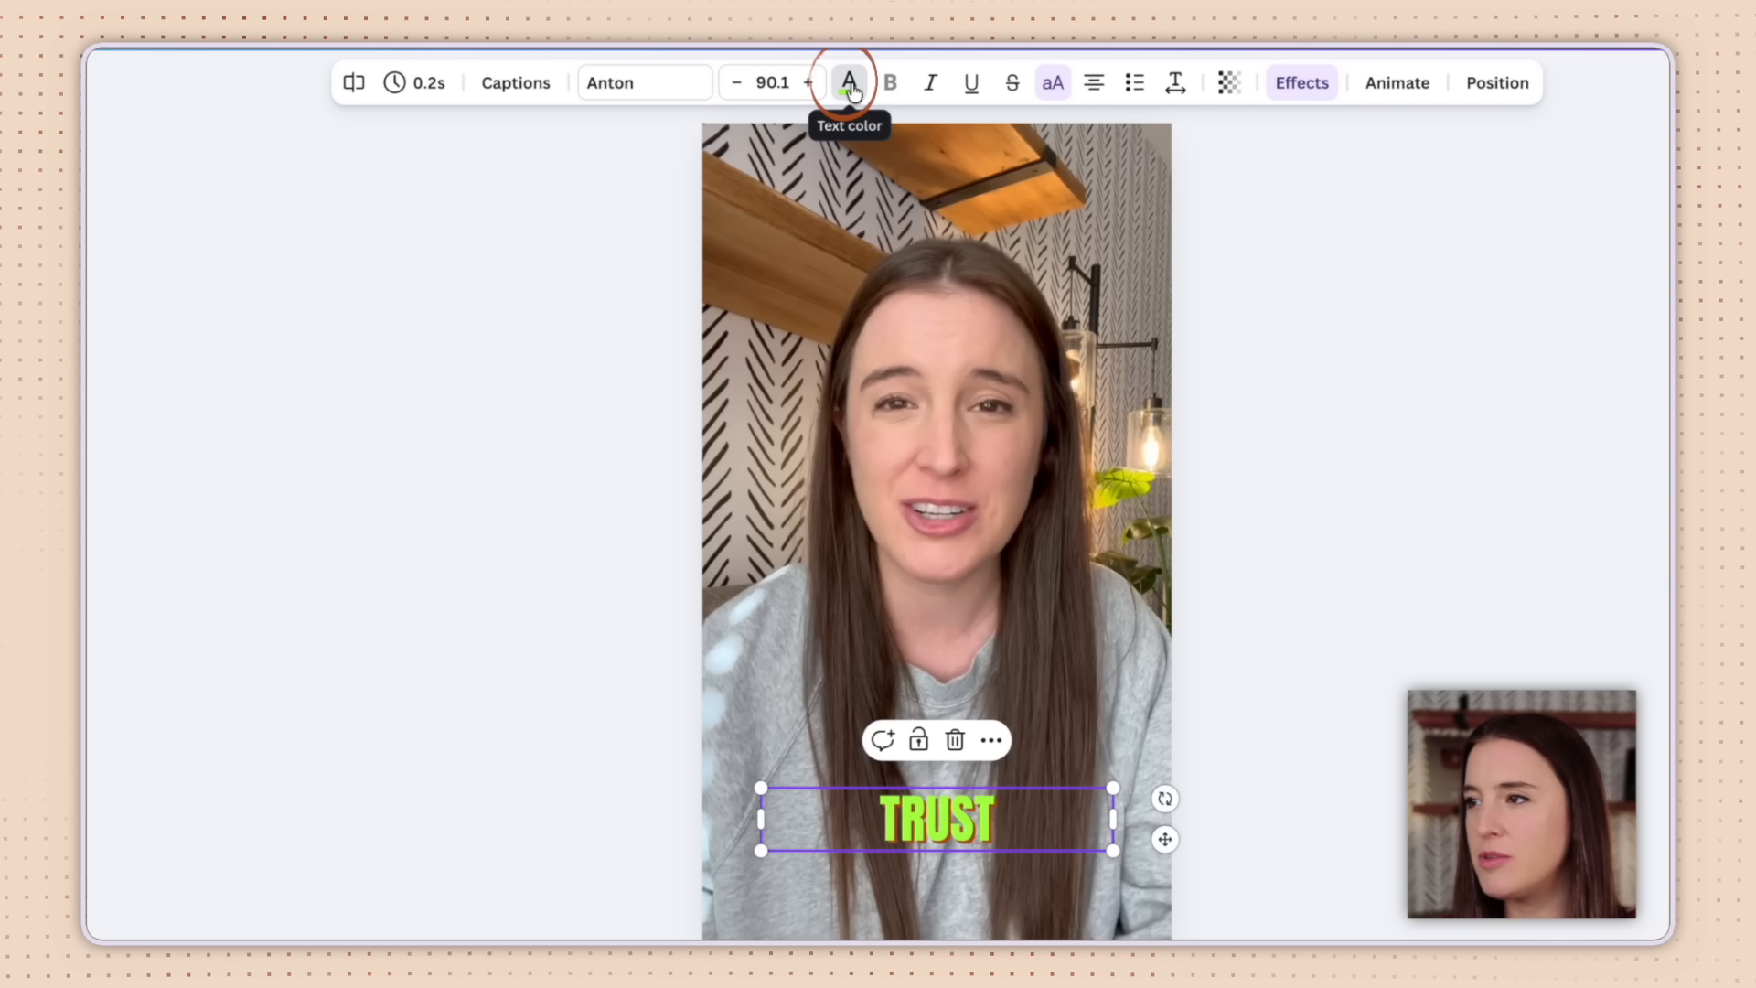
# Recolour the caption text, trying brown before settling on a light mint.
pyautogui.click(291, 189)
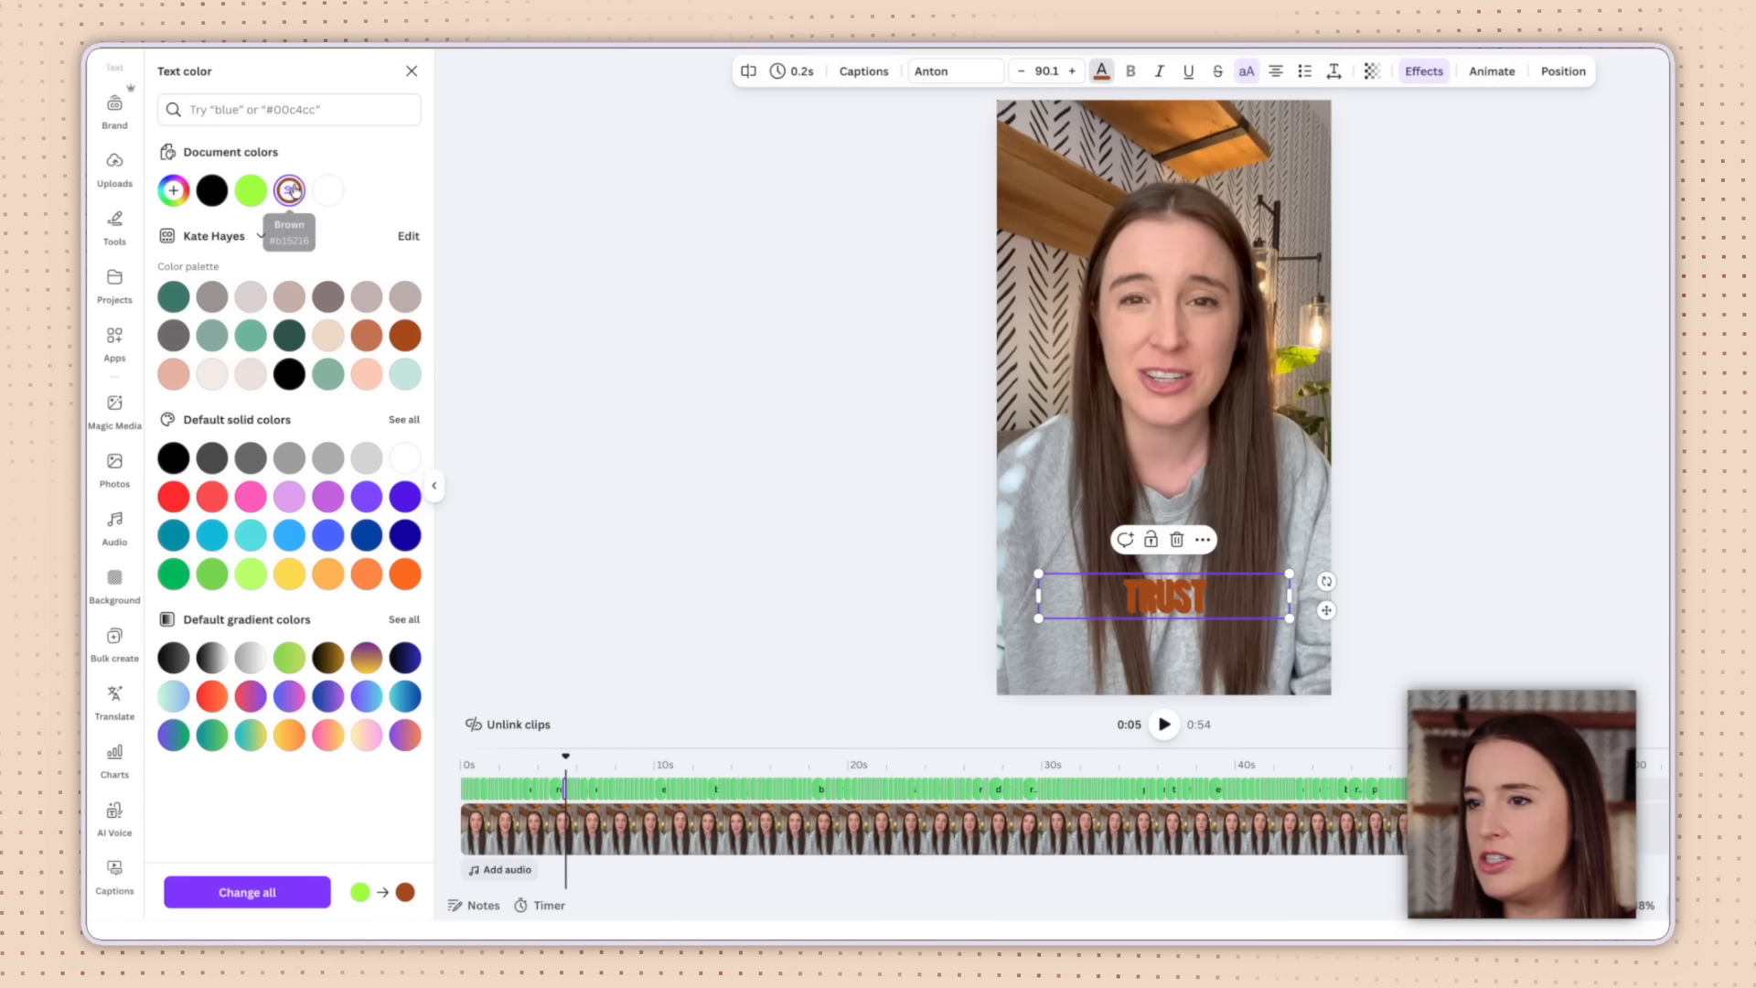
pyautogui.click(403, 375)
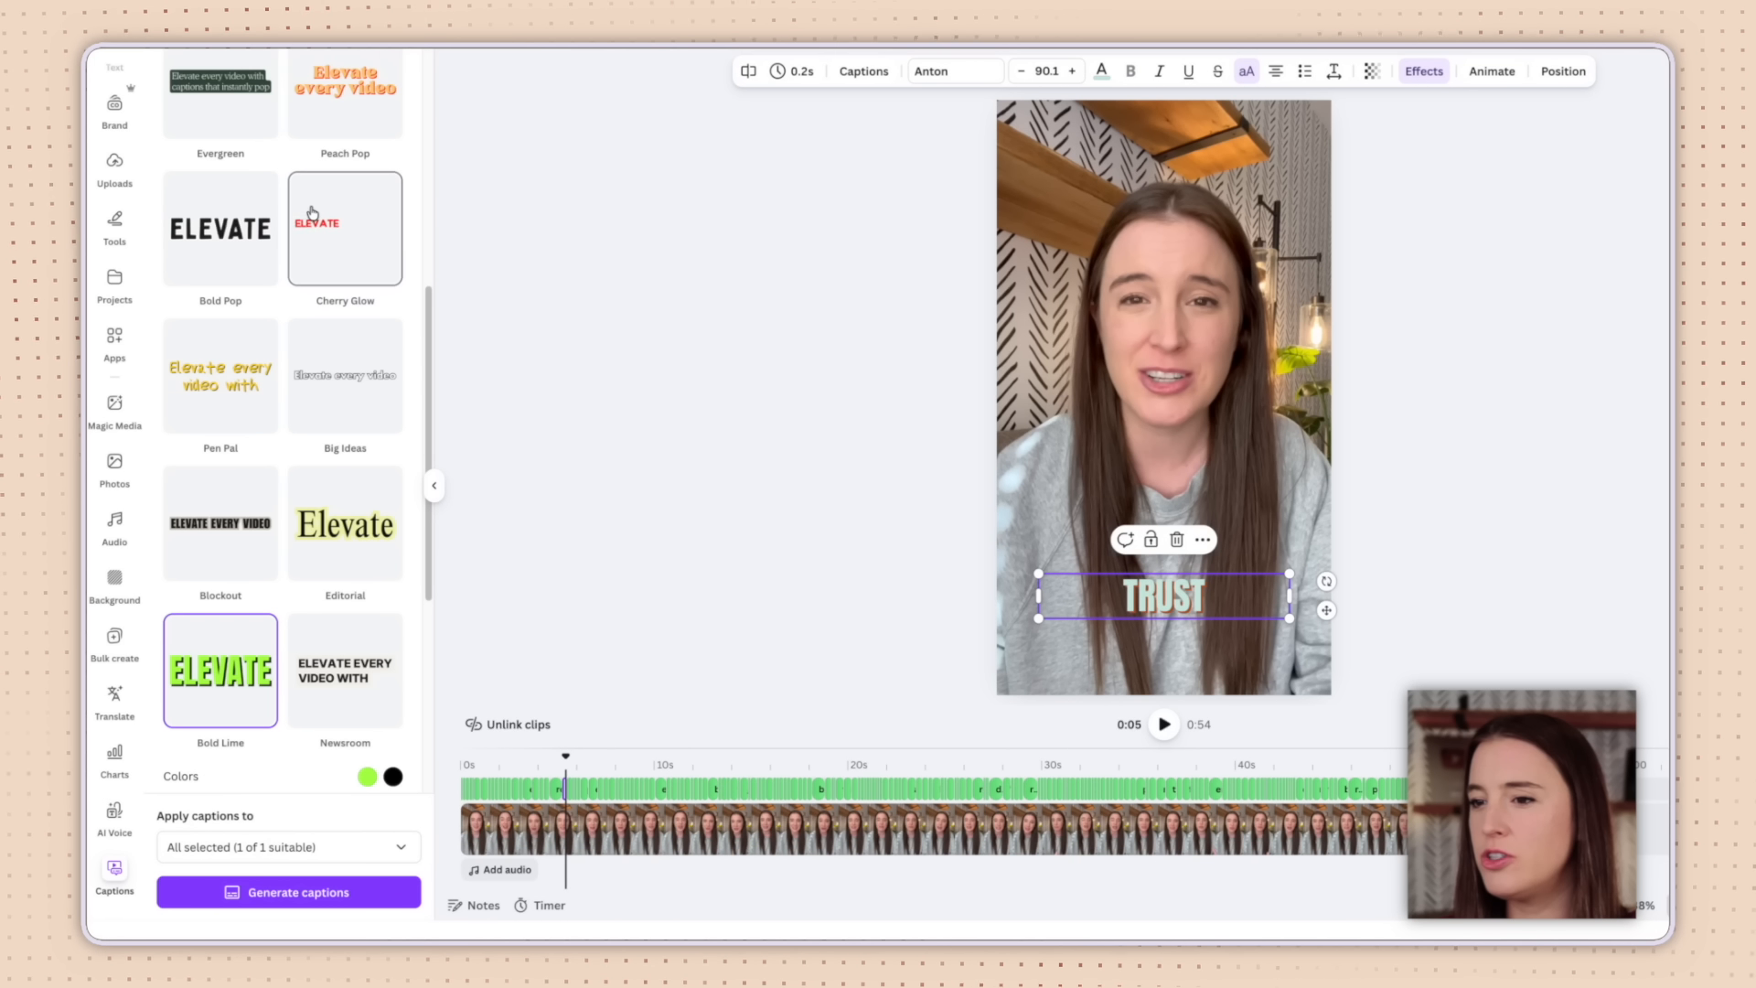
pyautogui.scroll(5, 312, 213)
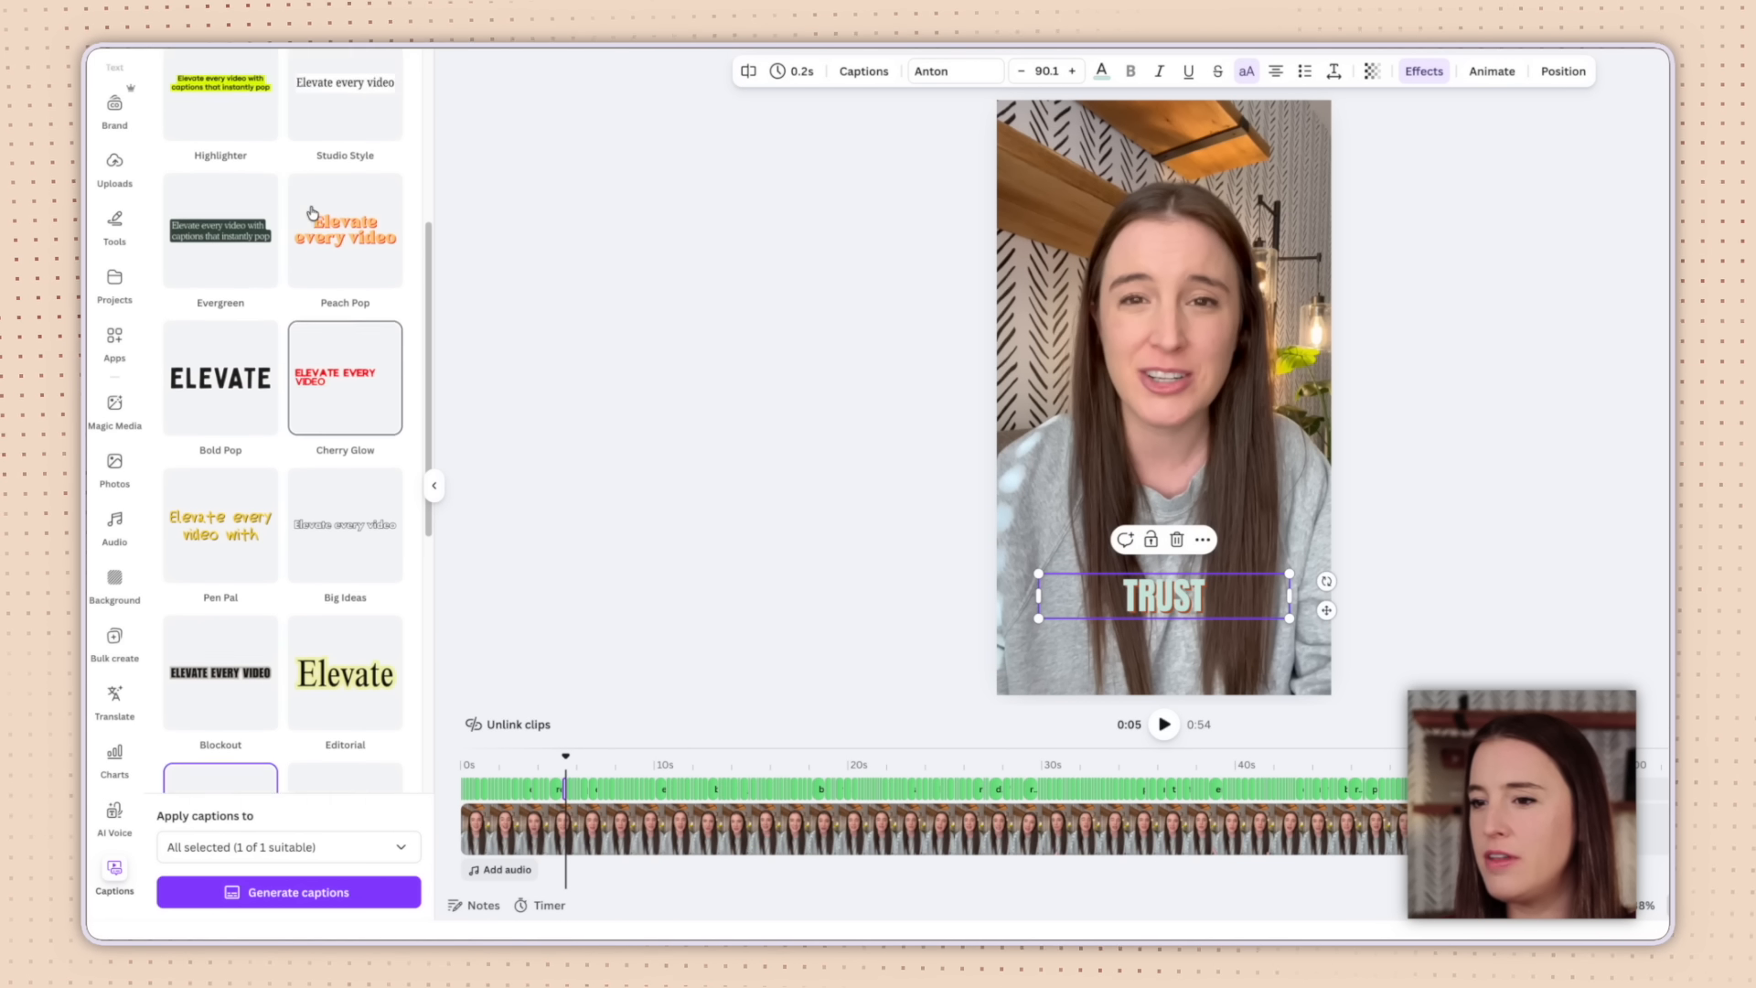
pyautogui.scroll(2, 313, 213)
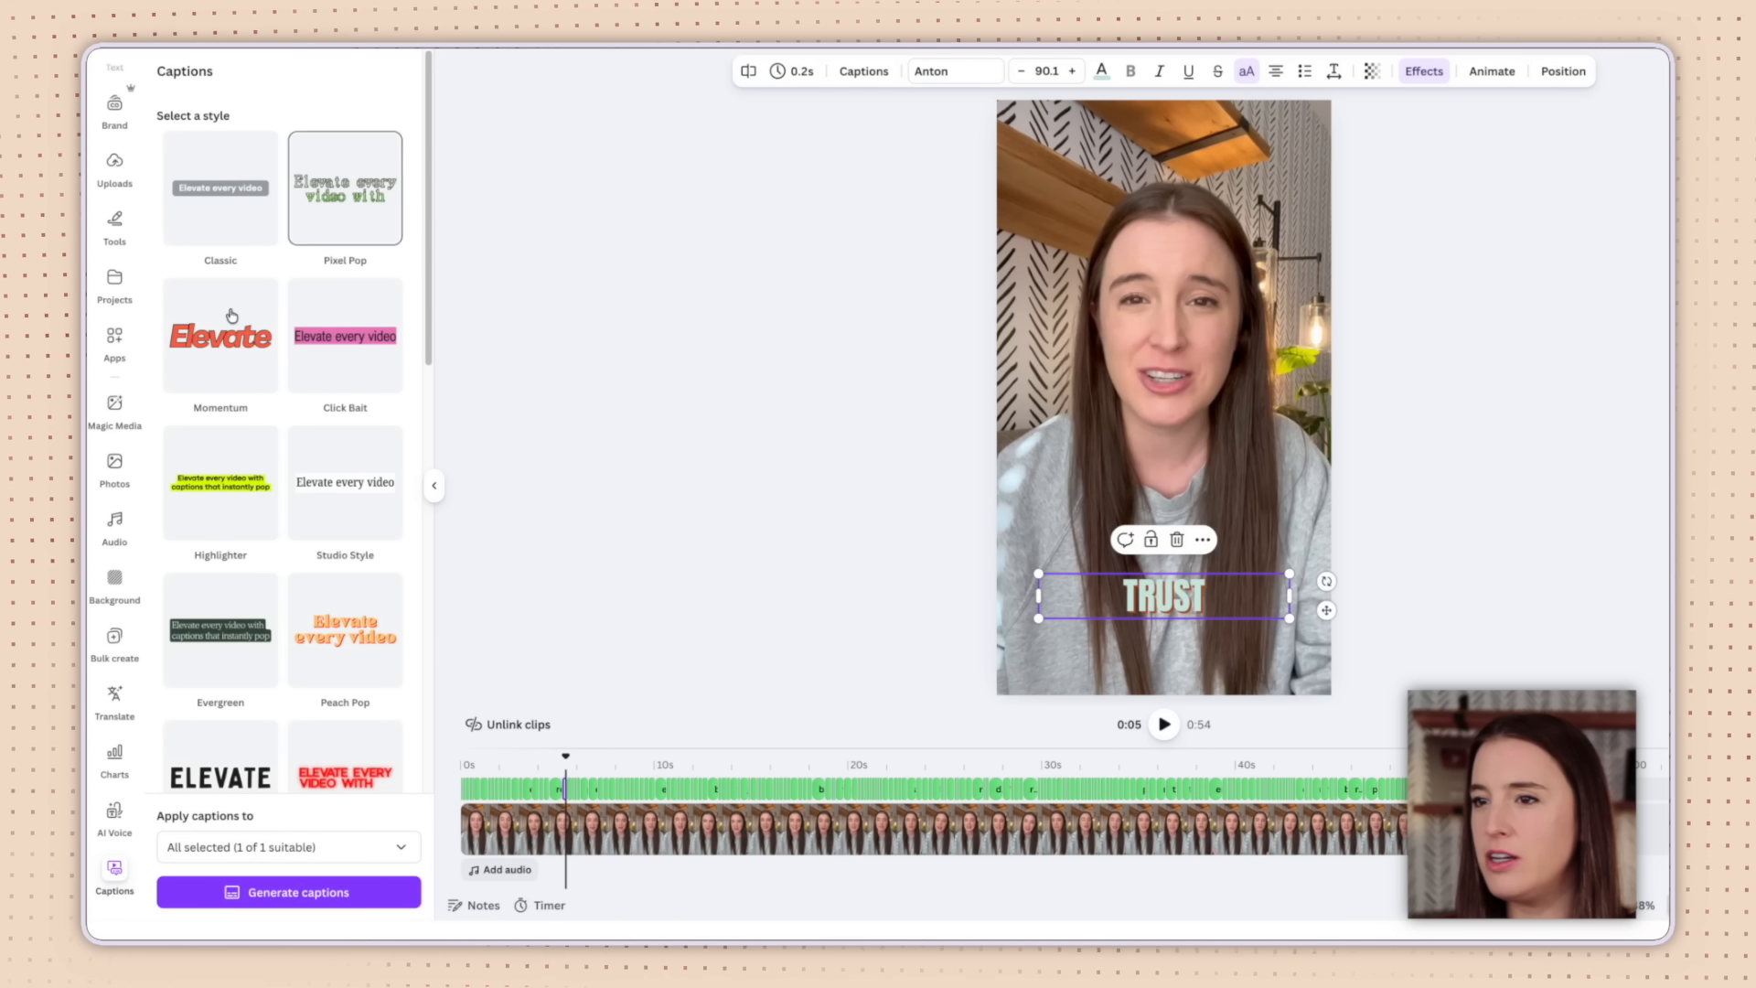
pyautogui.scroll(-3, 261, 531)
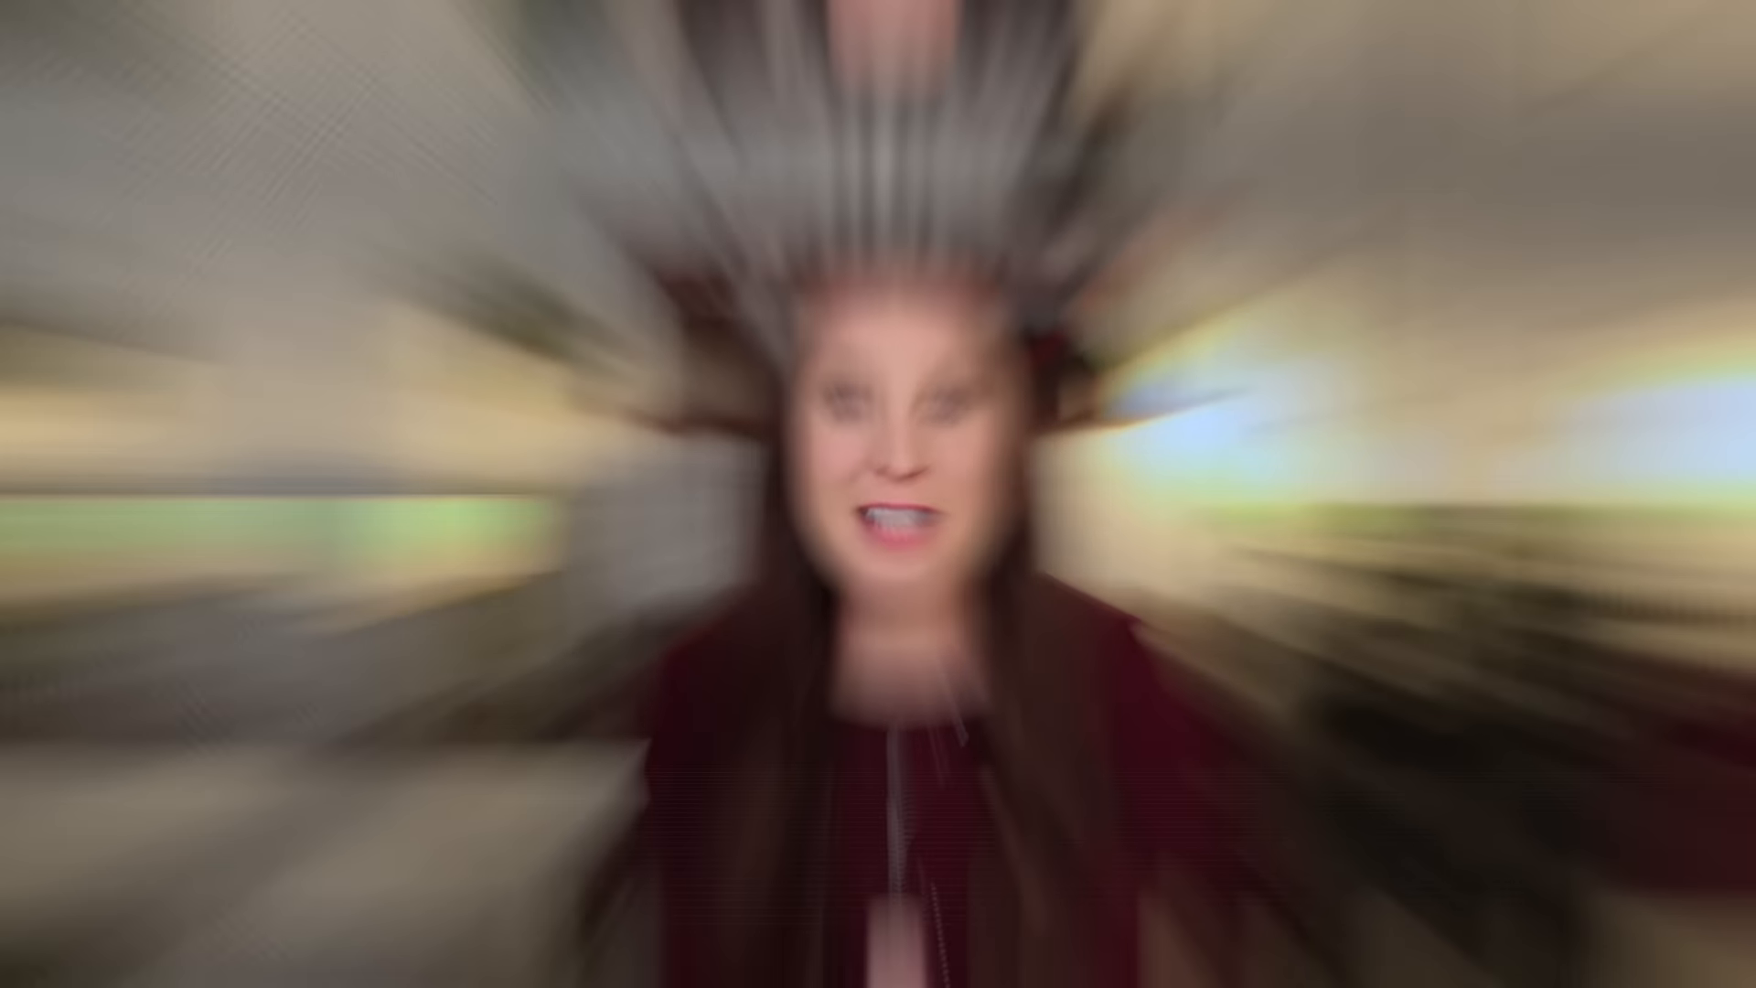